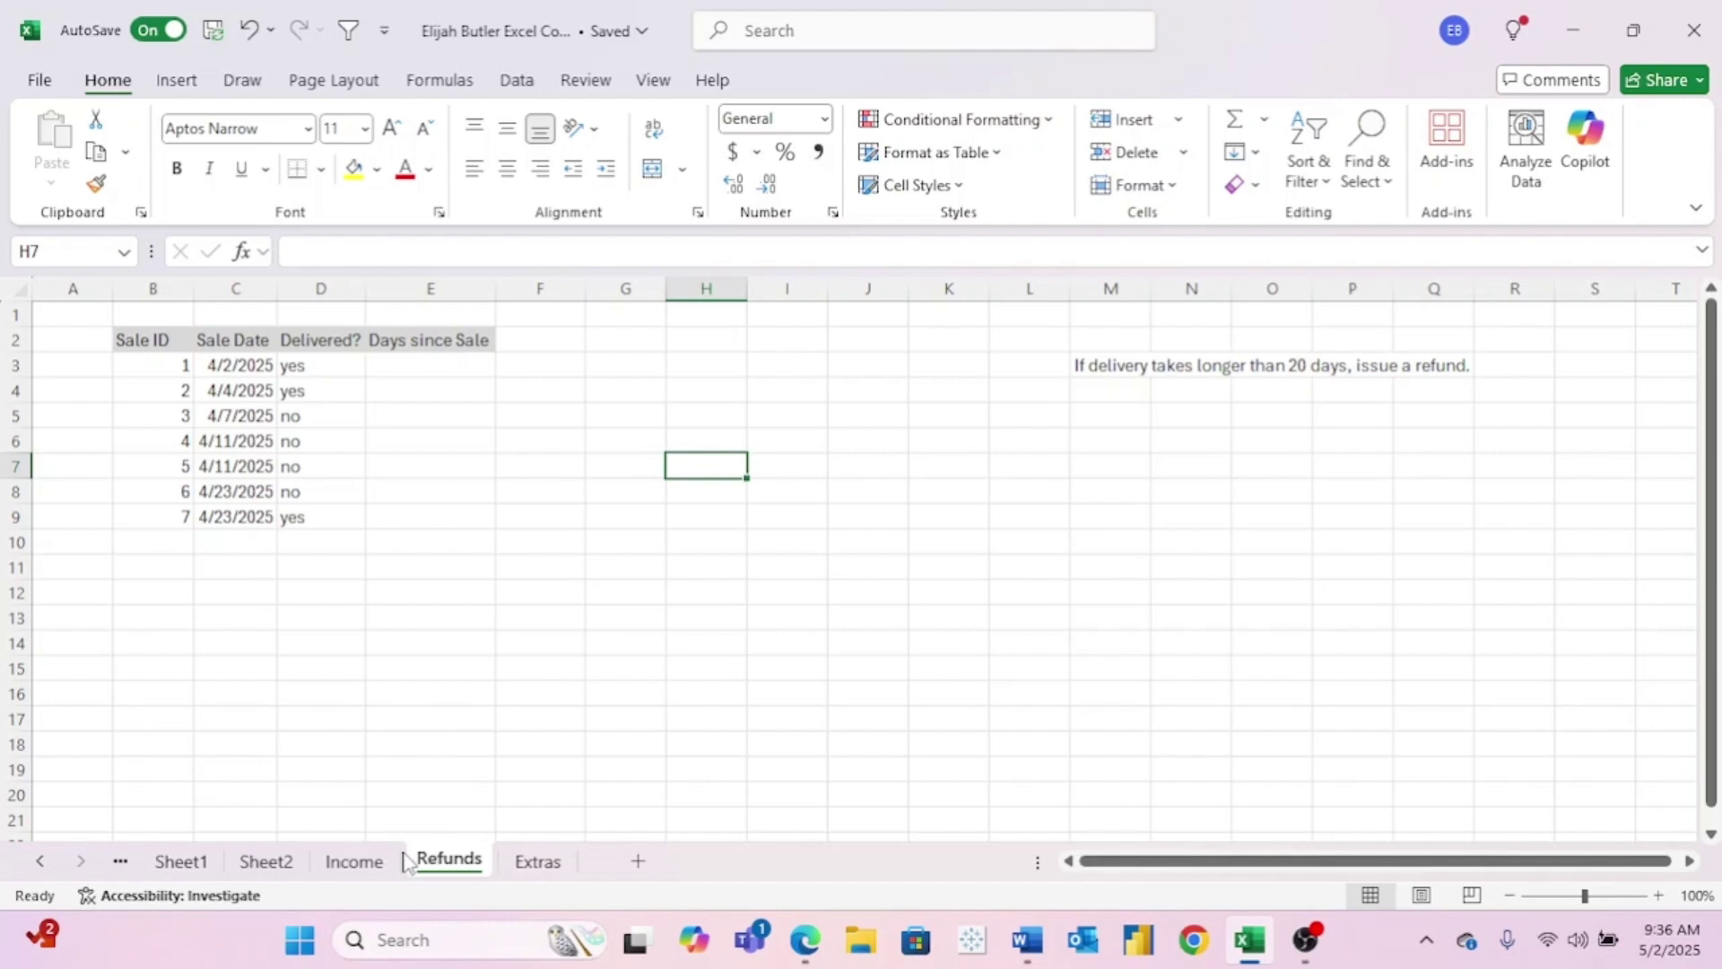
# - Zoom the Refunds sheet to 120% and scroll right to read the refund note, then back to column A
pyautogui.scroll(2, 222, 372)
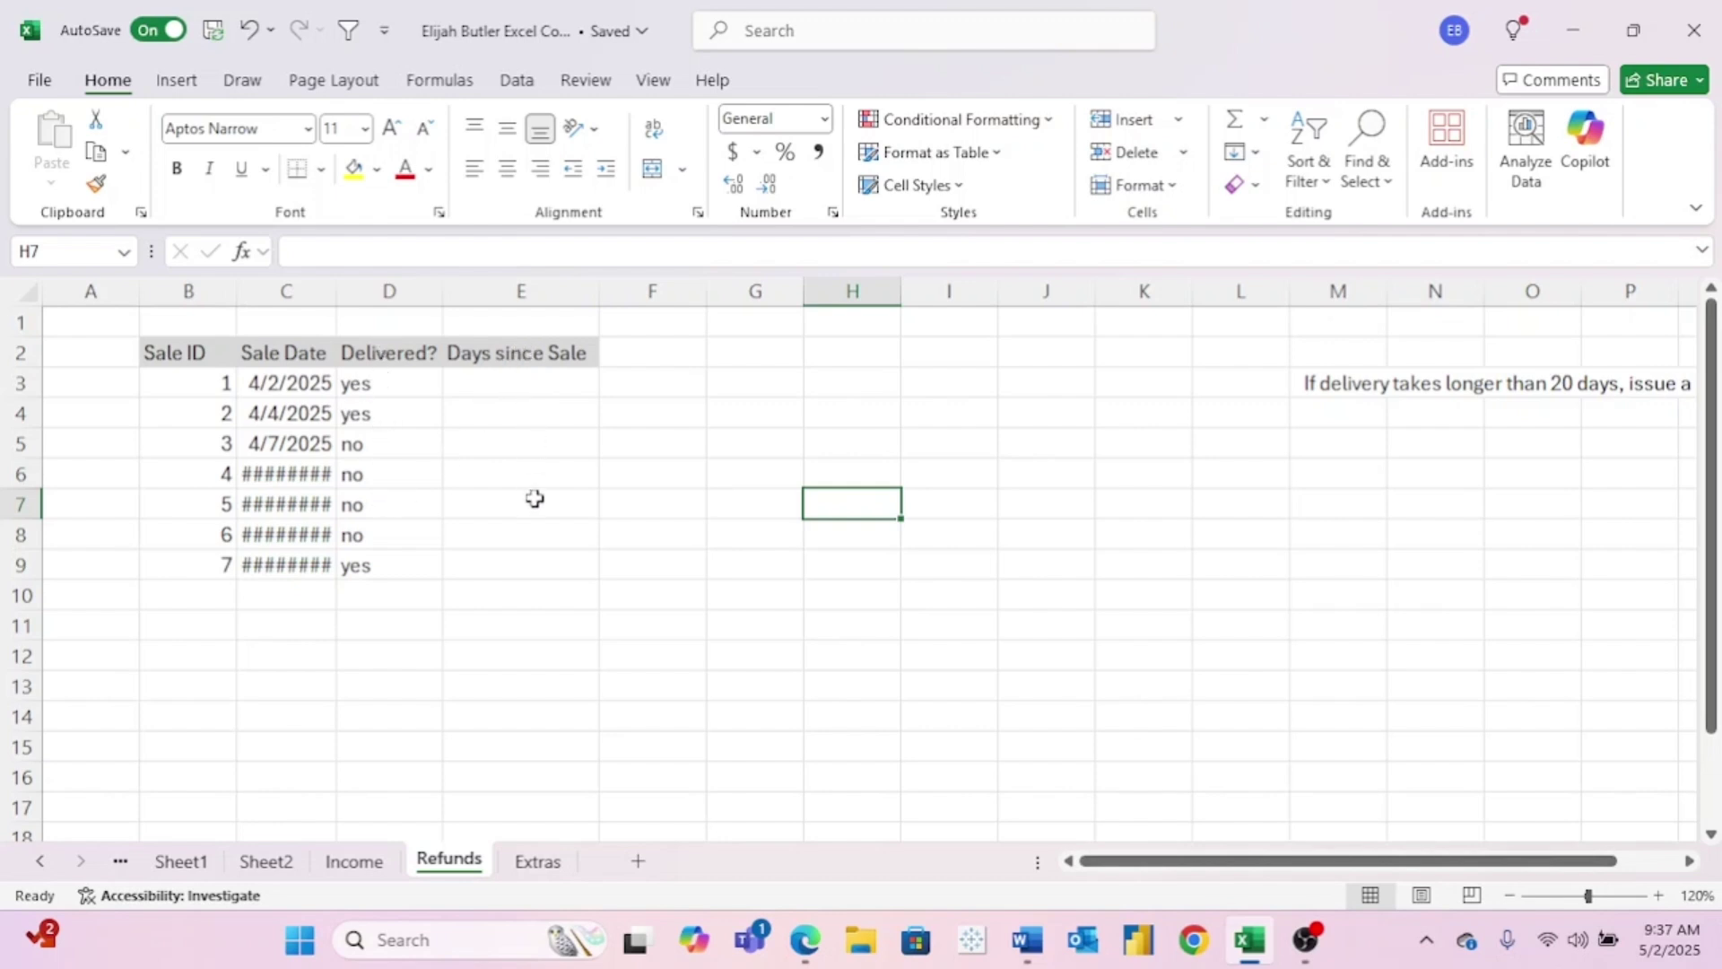
pyautogui.hscroll(3, 545, 519)
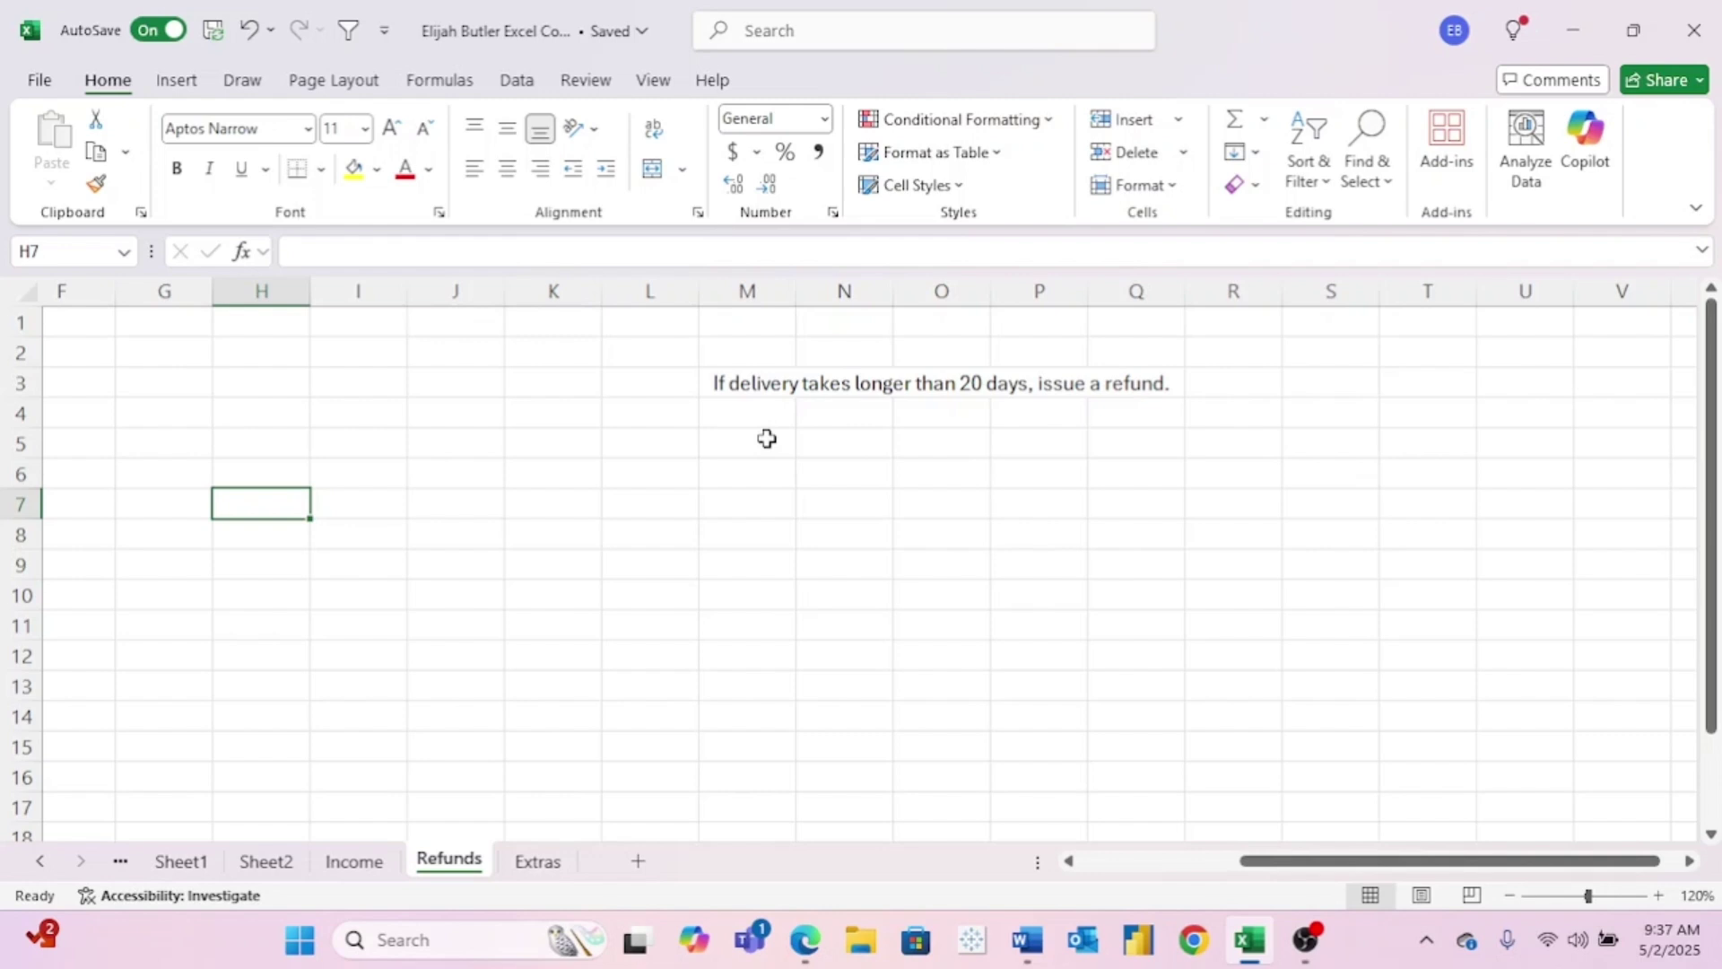
pyautogui.hscroll(-3, 334, 292)
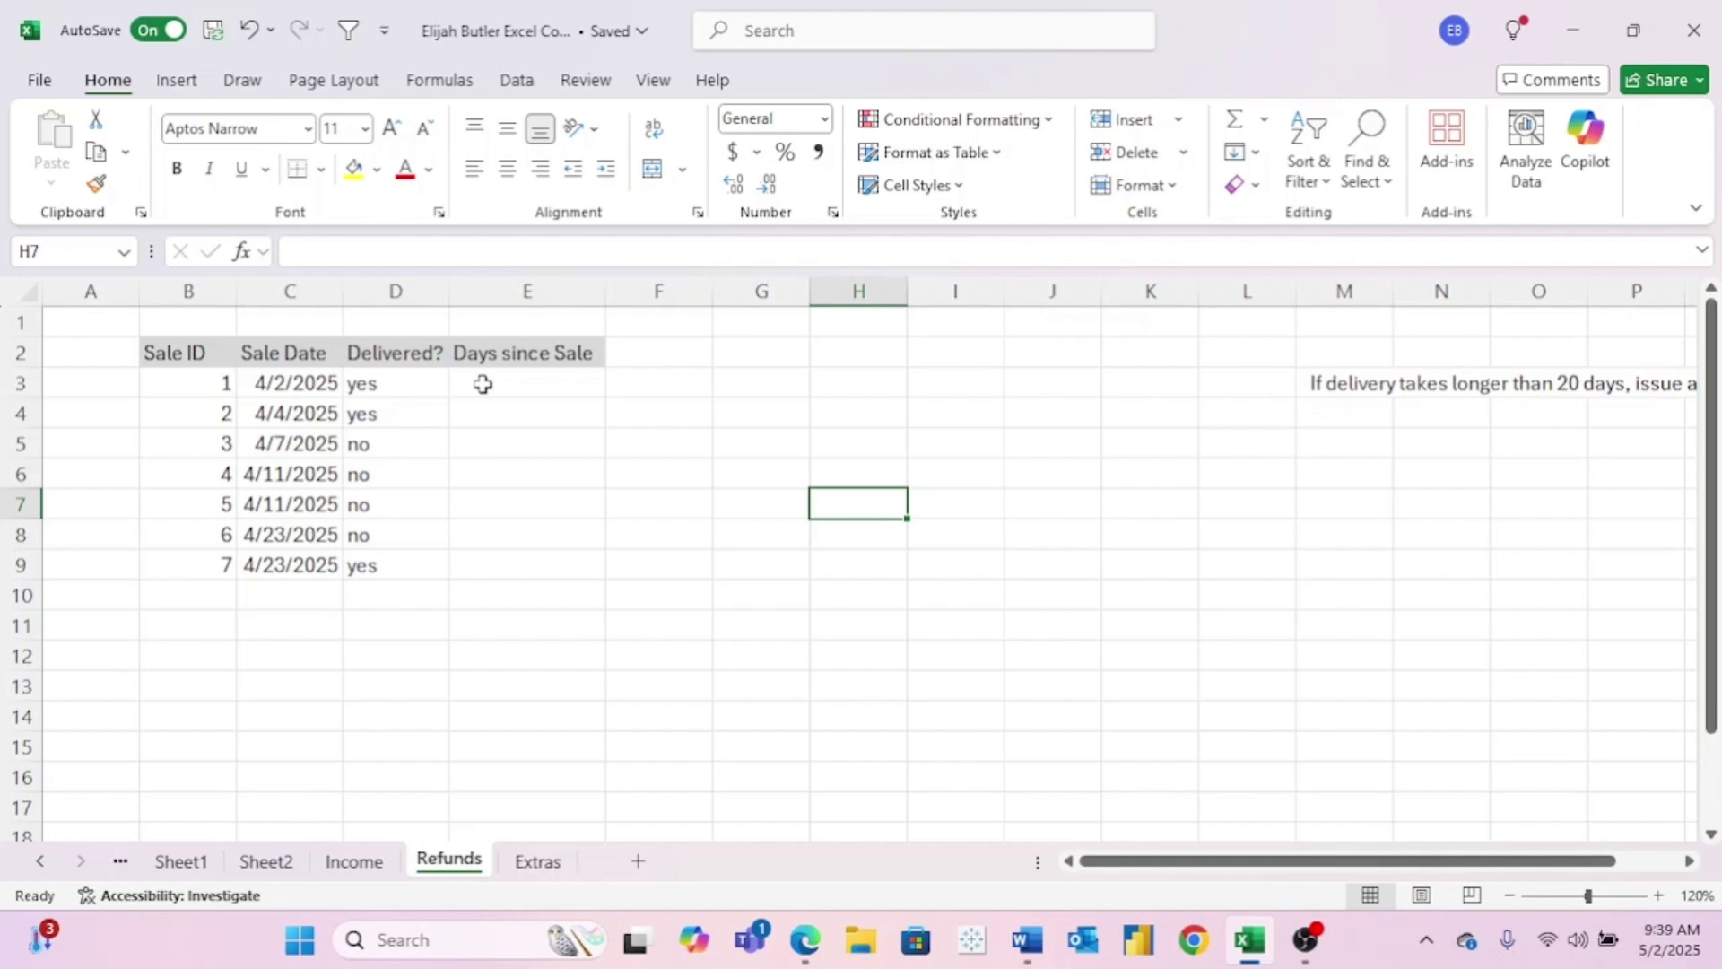
# - Enter =TODAY() in E3, then edit it to =TODAY()-C3 to subtract the first sale date
pyautogui.click(483, 384)
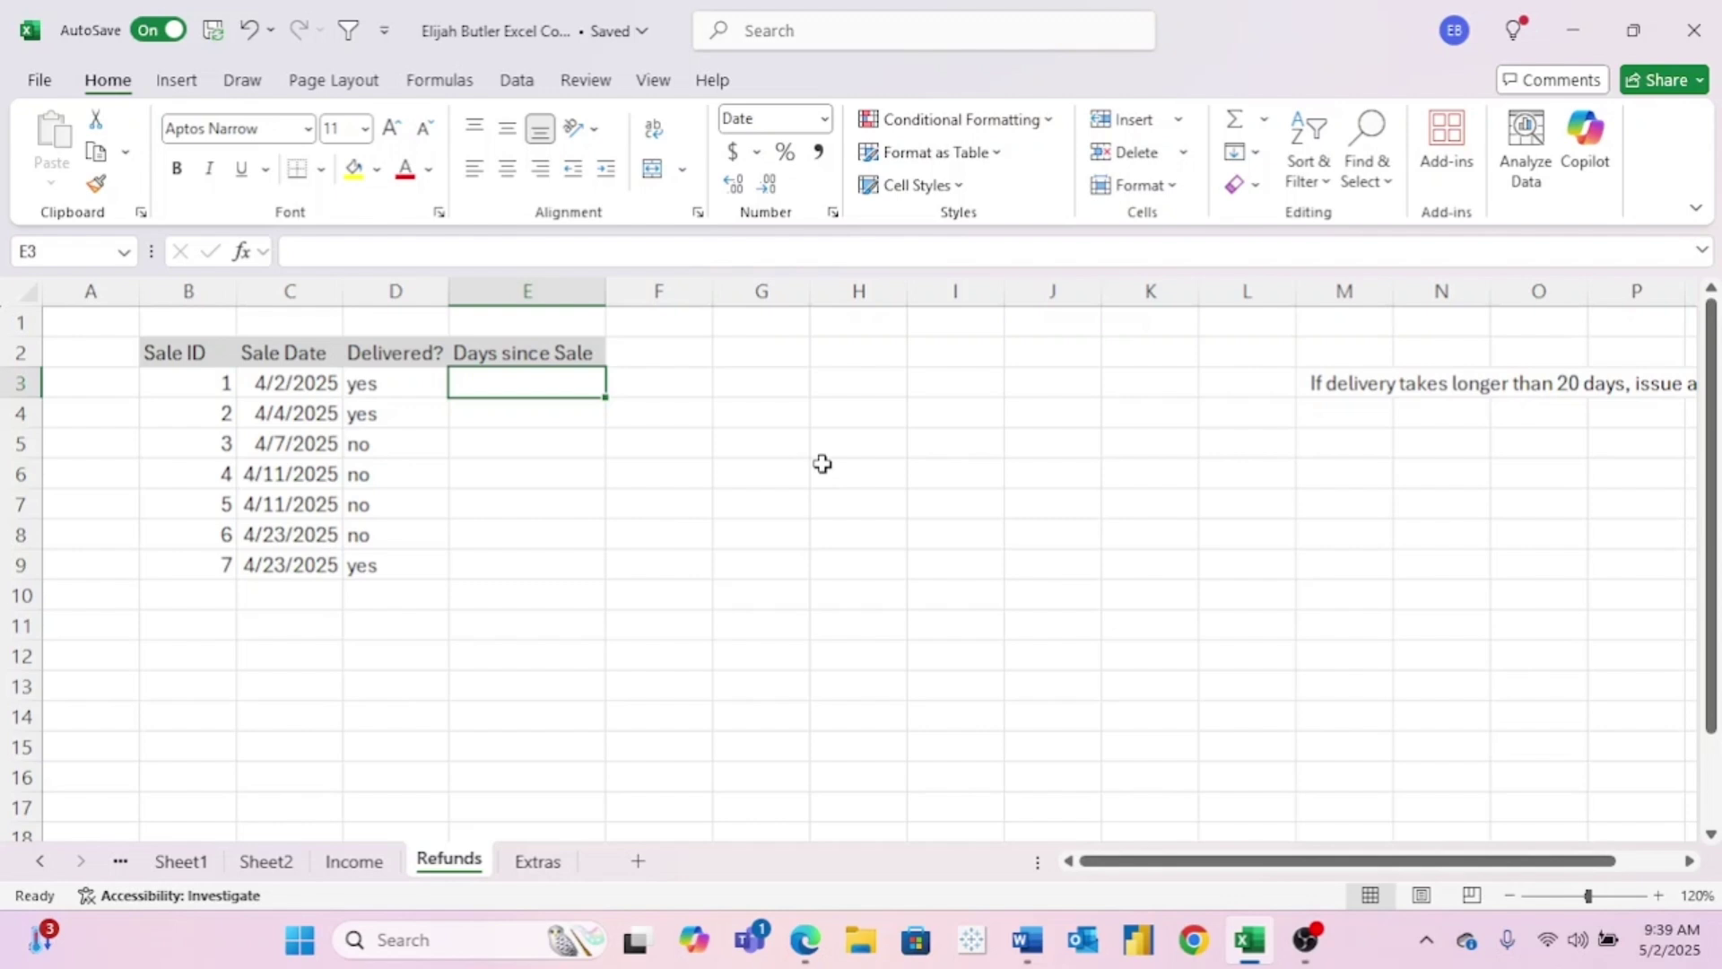
pyautogui.write('=')
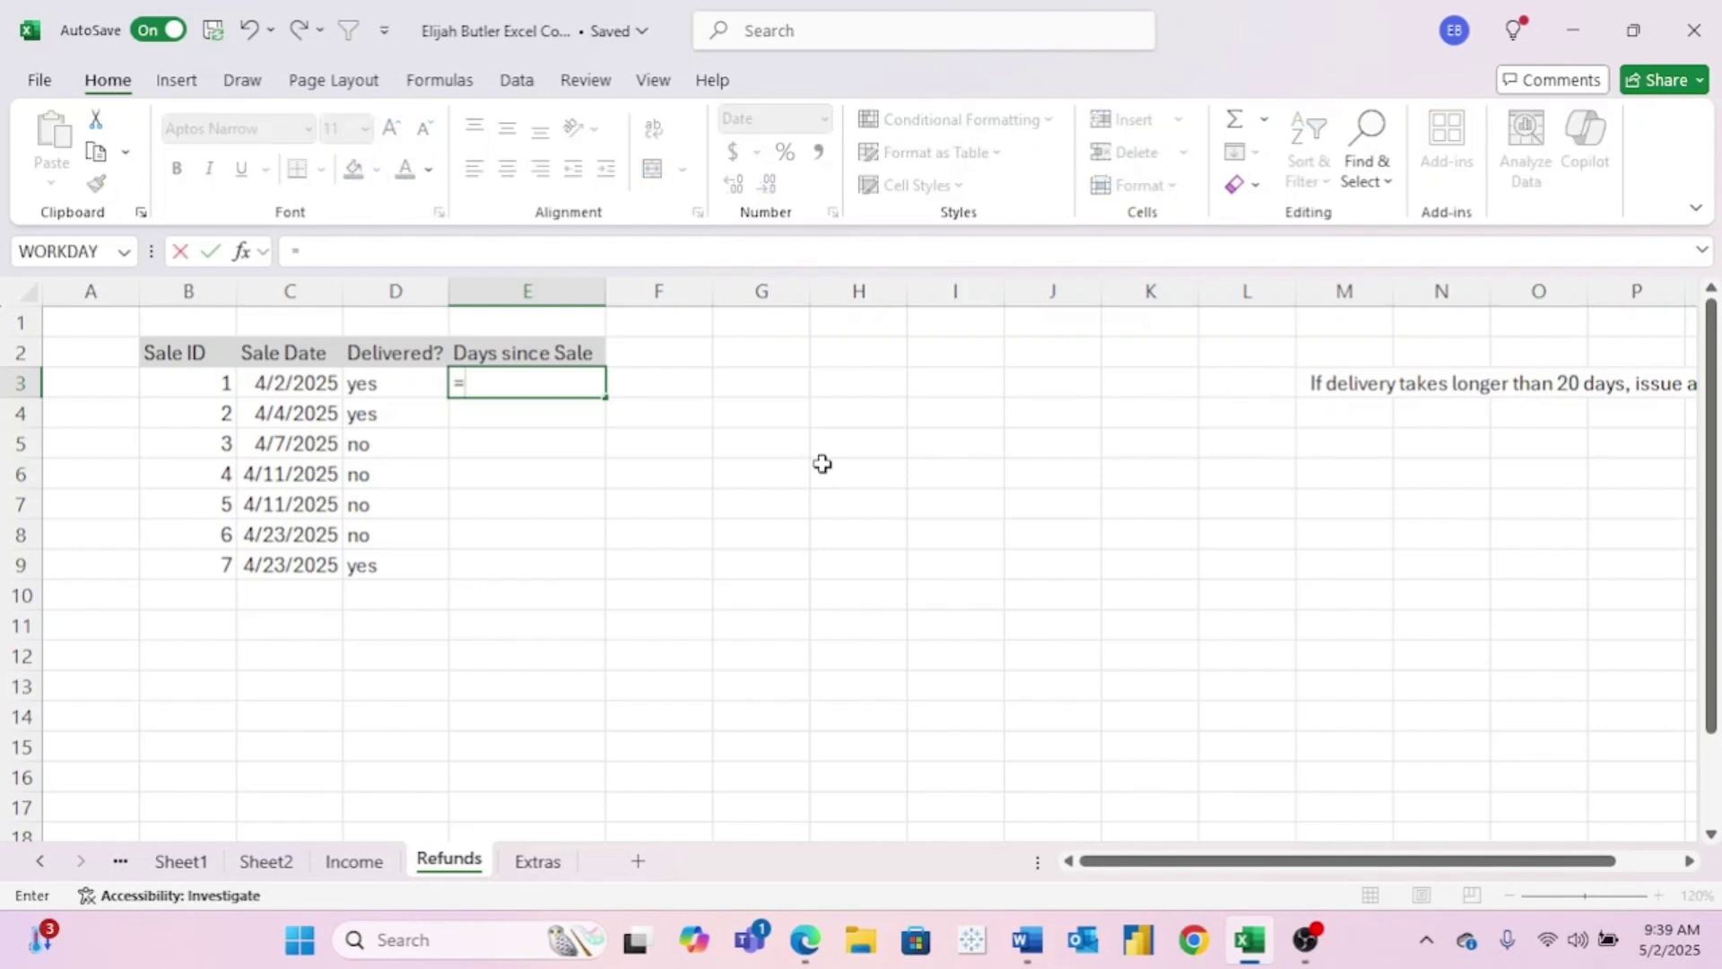
pyautogui.write('today')
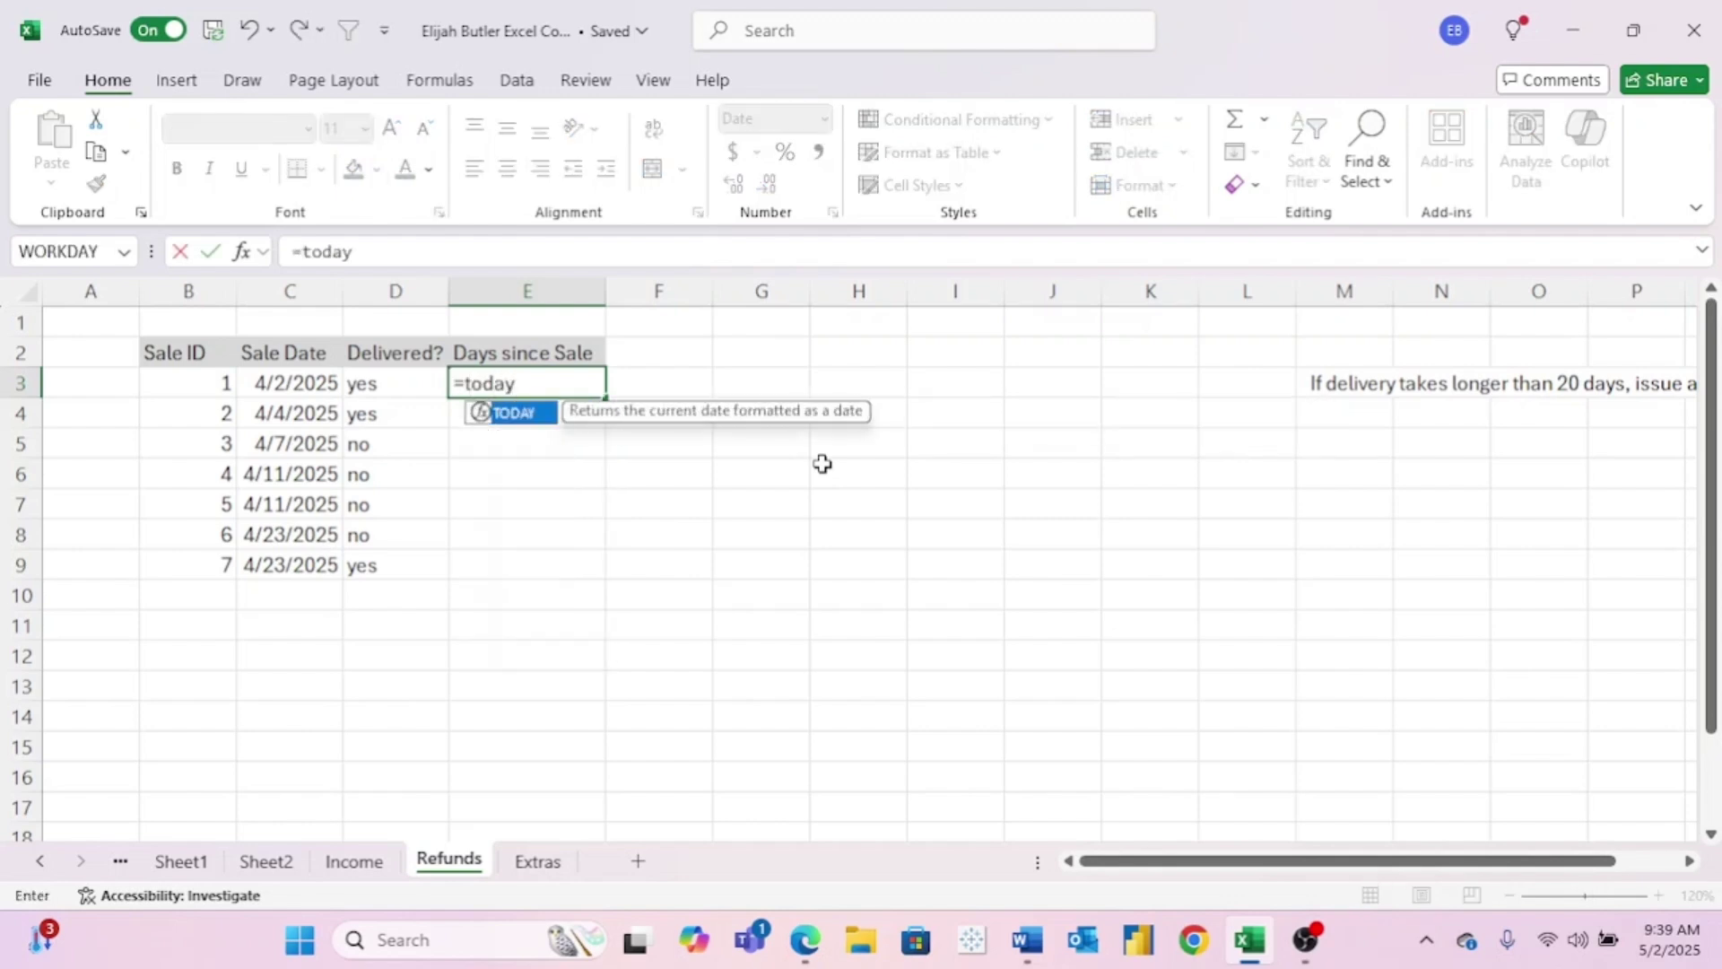
pyautogui.write('()')
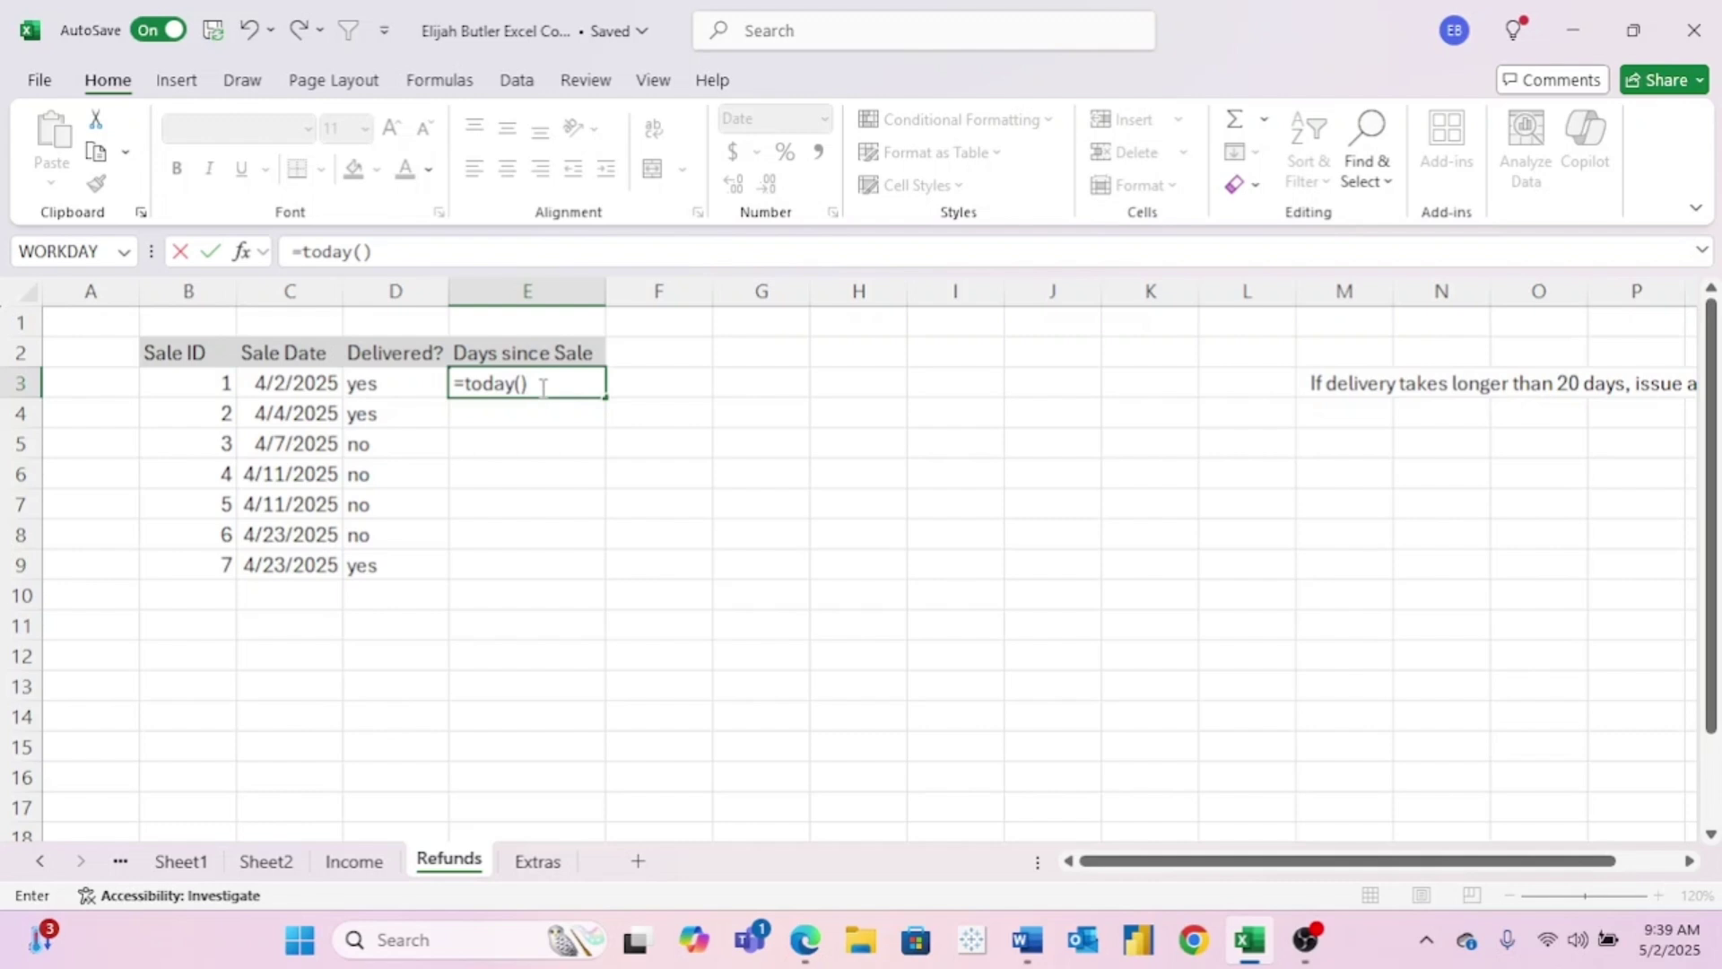
pyautogui.press('Return')
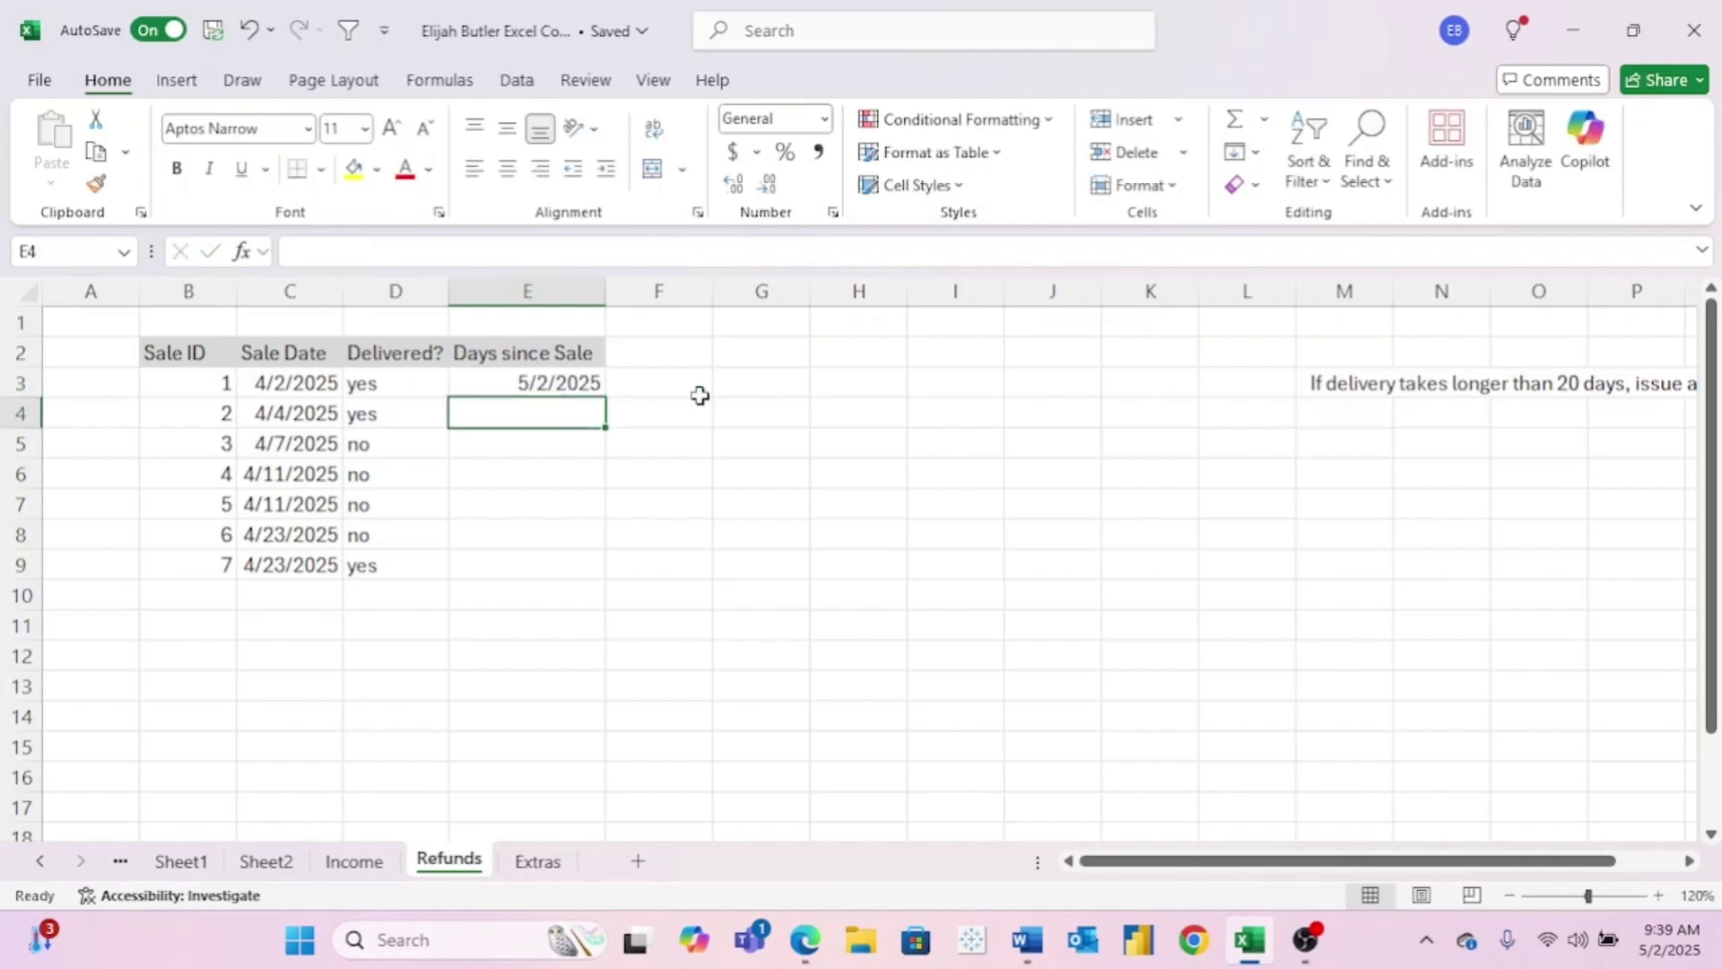
pyautogui.press('Up')
pyautogui.click(479, 253)
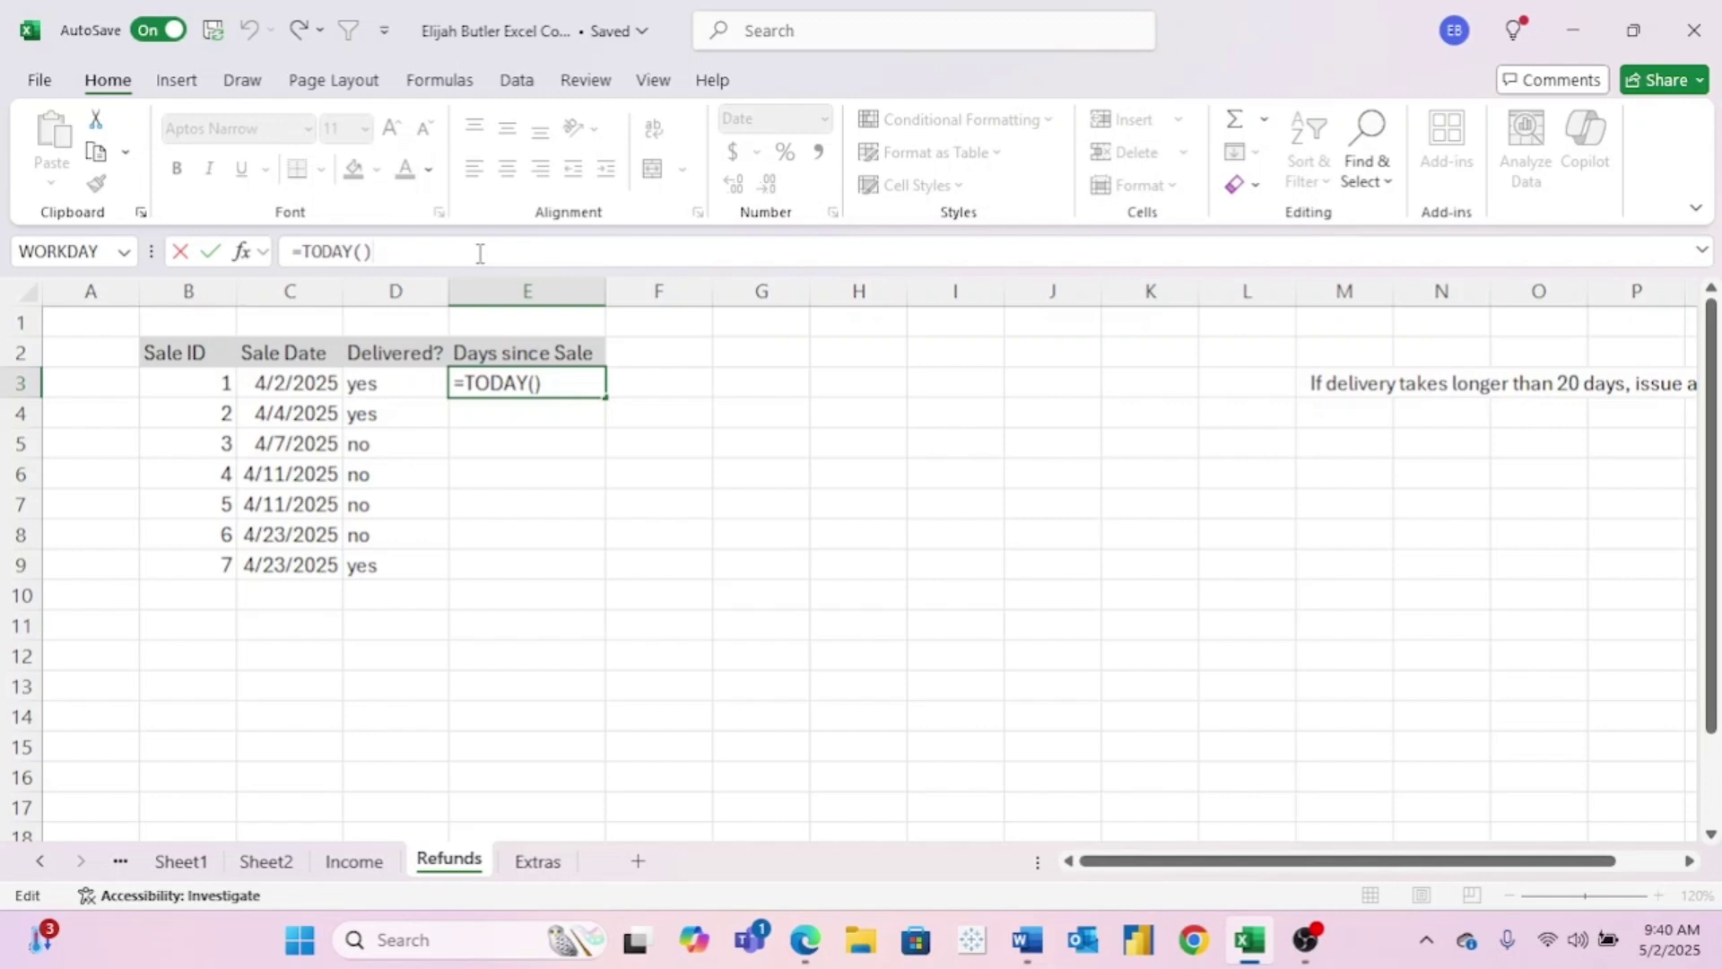
pyautogui.write('-')
pyautogui.click(298, 383)
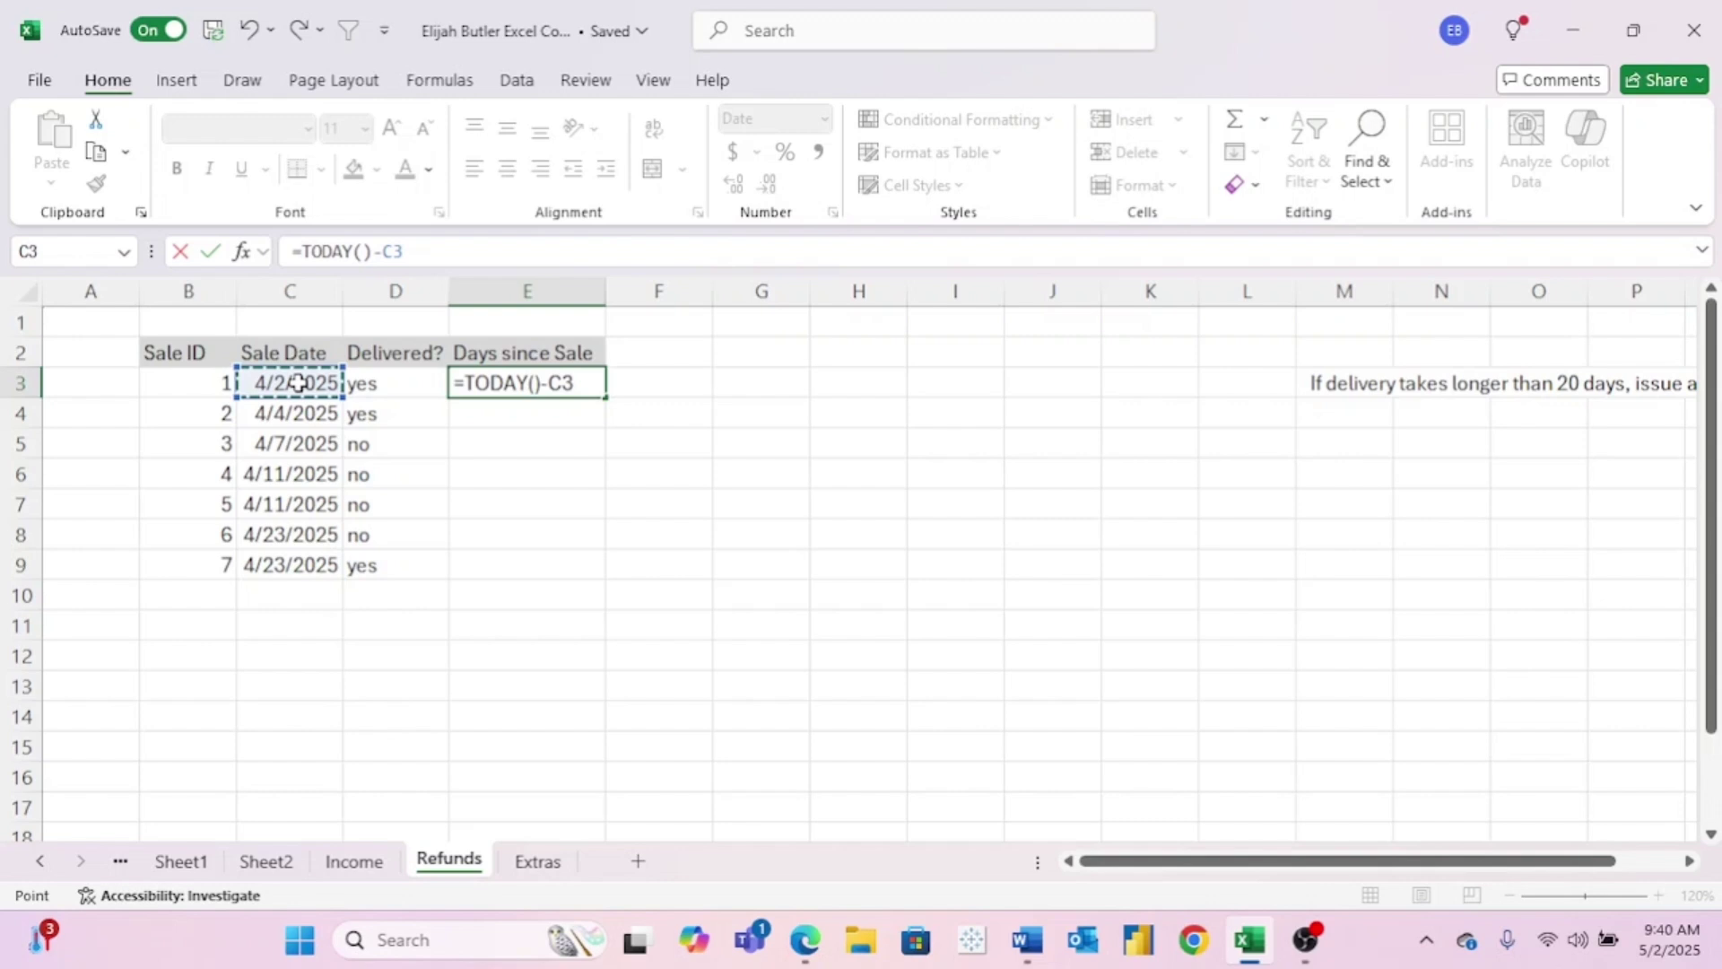
pyautogui.click(454, 253)
# - Commit the E3 formula and format it as Number
pyautogui.press('Return')
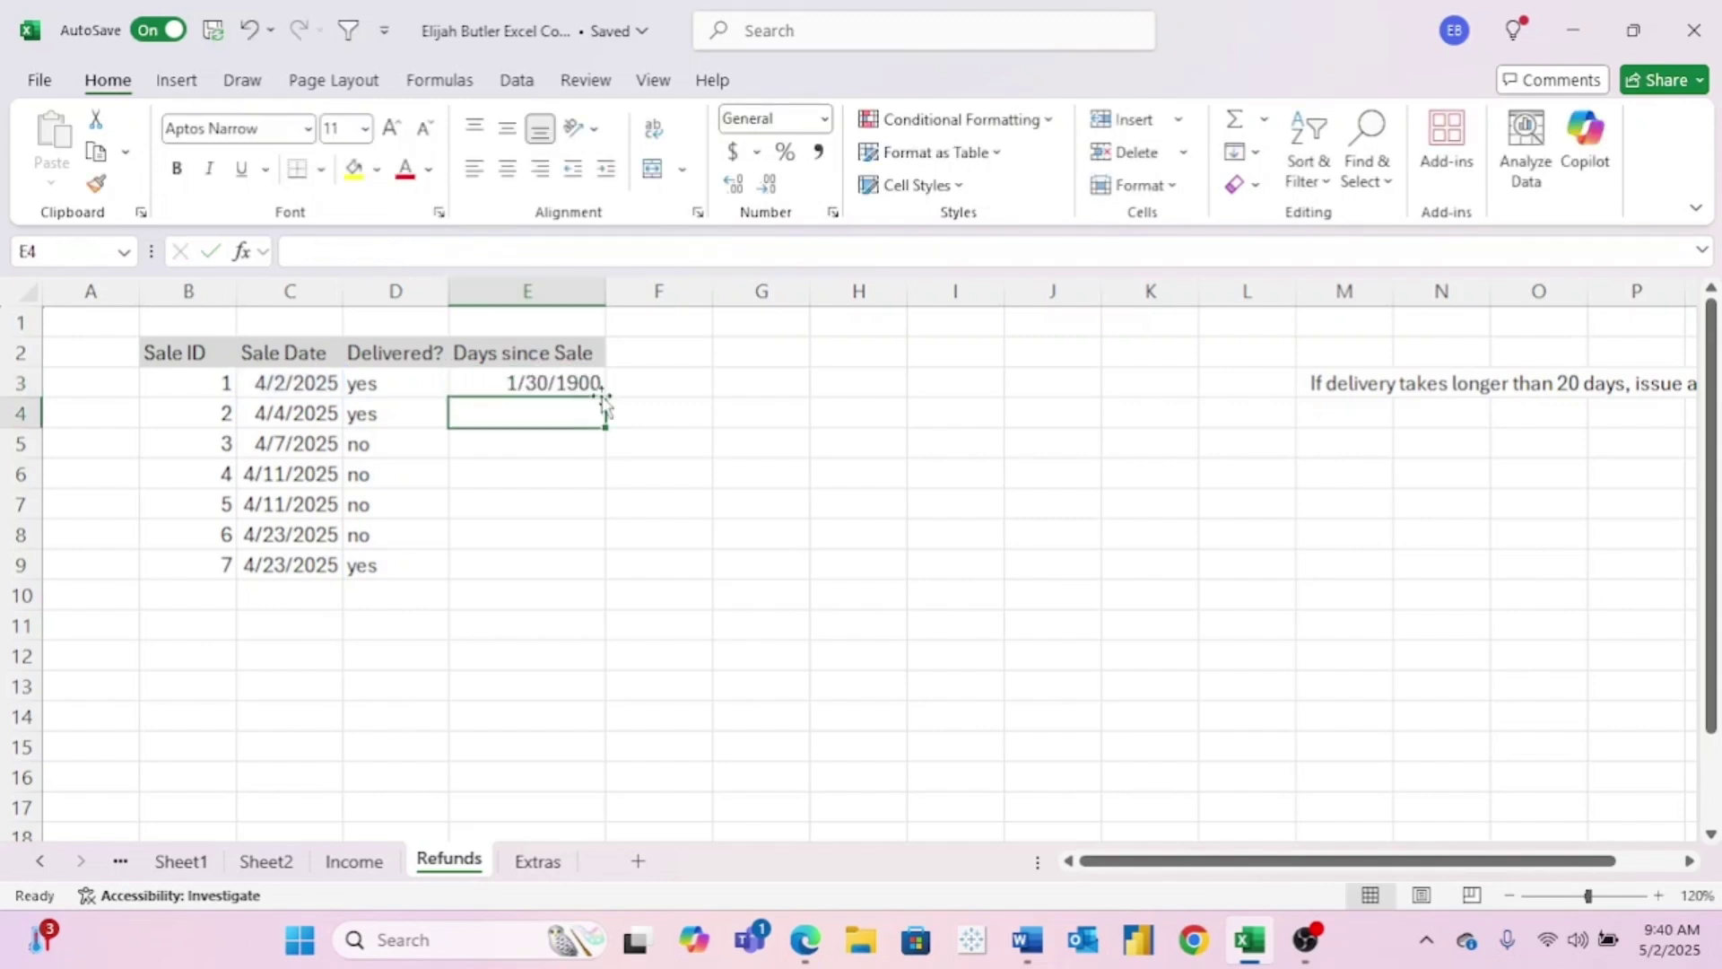
pyautogui.click(589, 380)
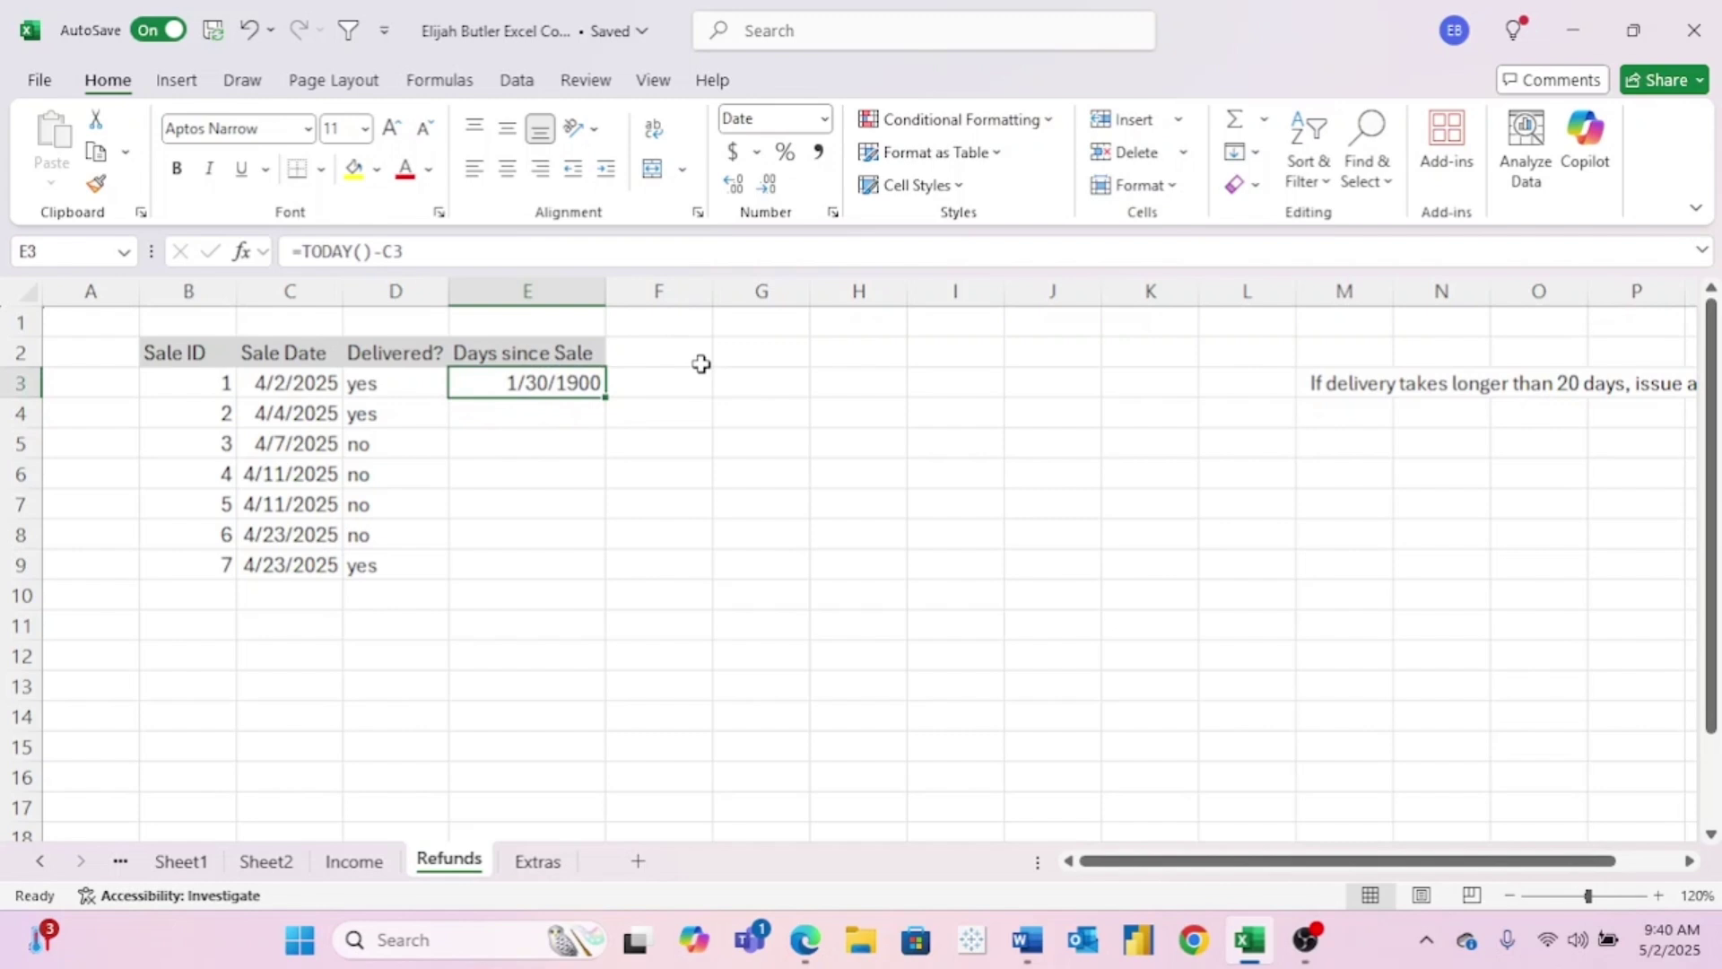
pyautogui.click(825, 119)
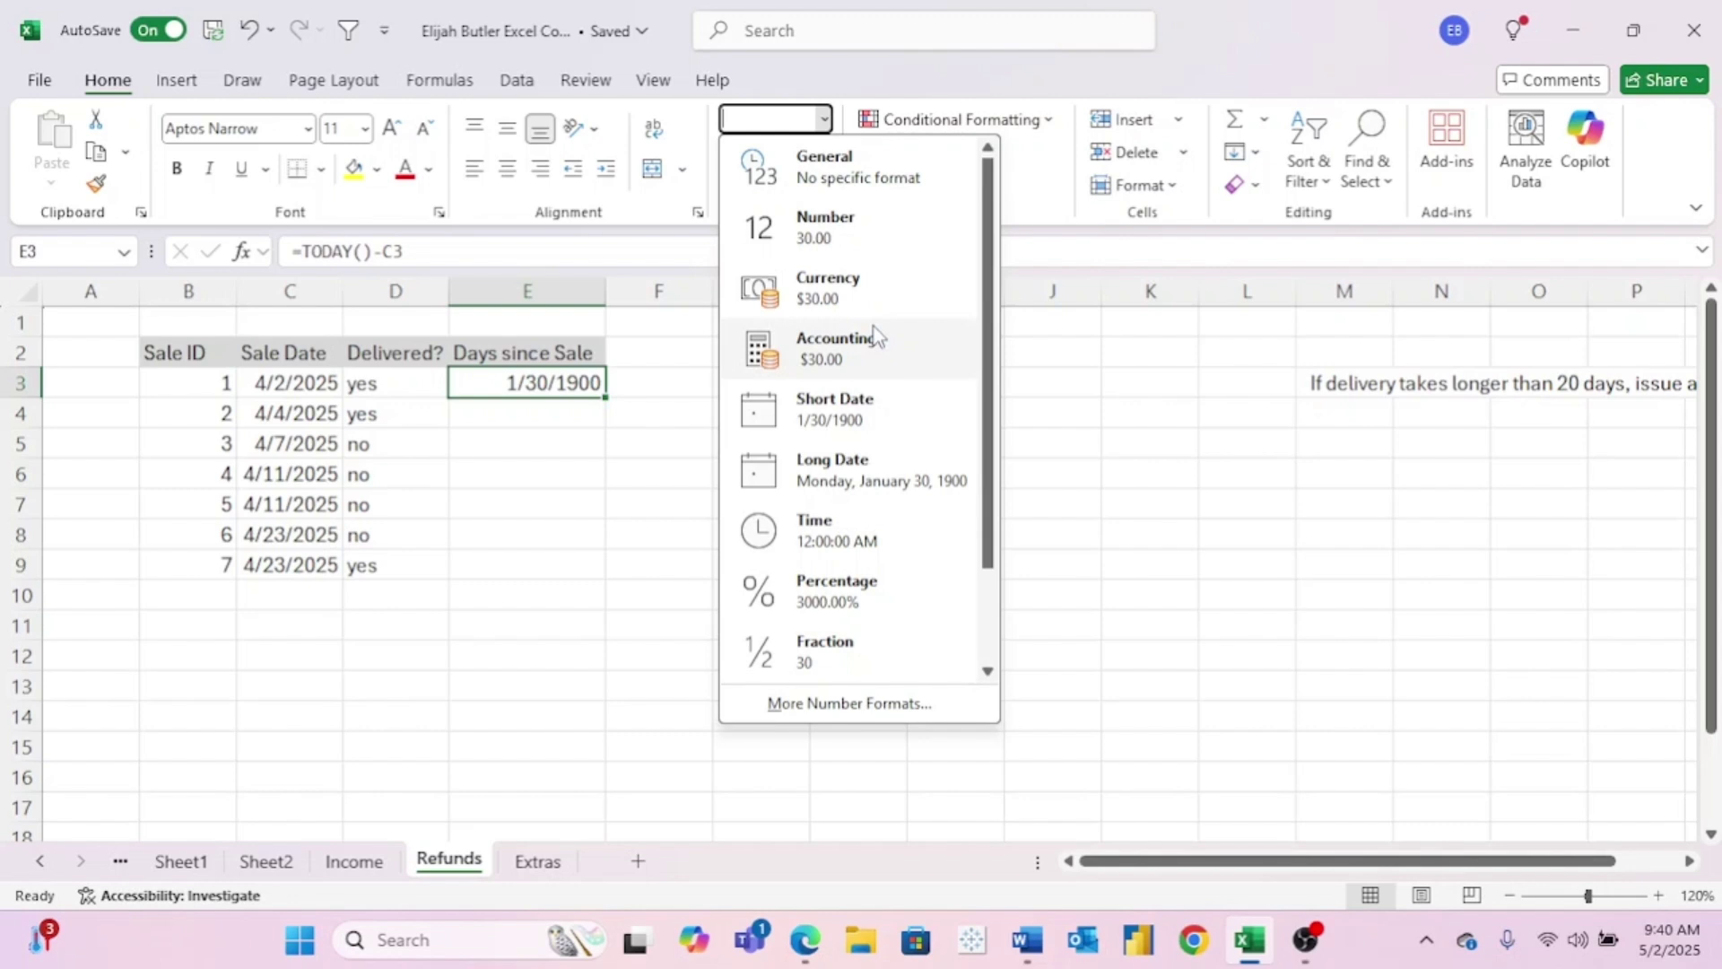
pyautogui.click(861, 227)
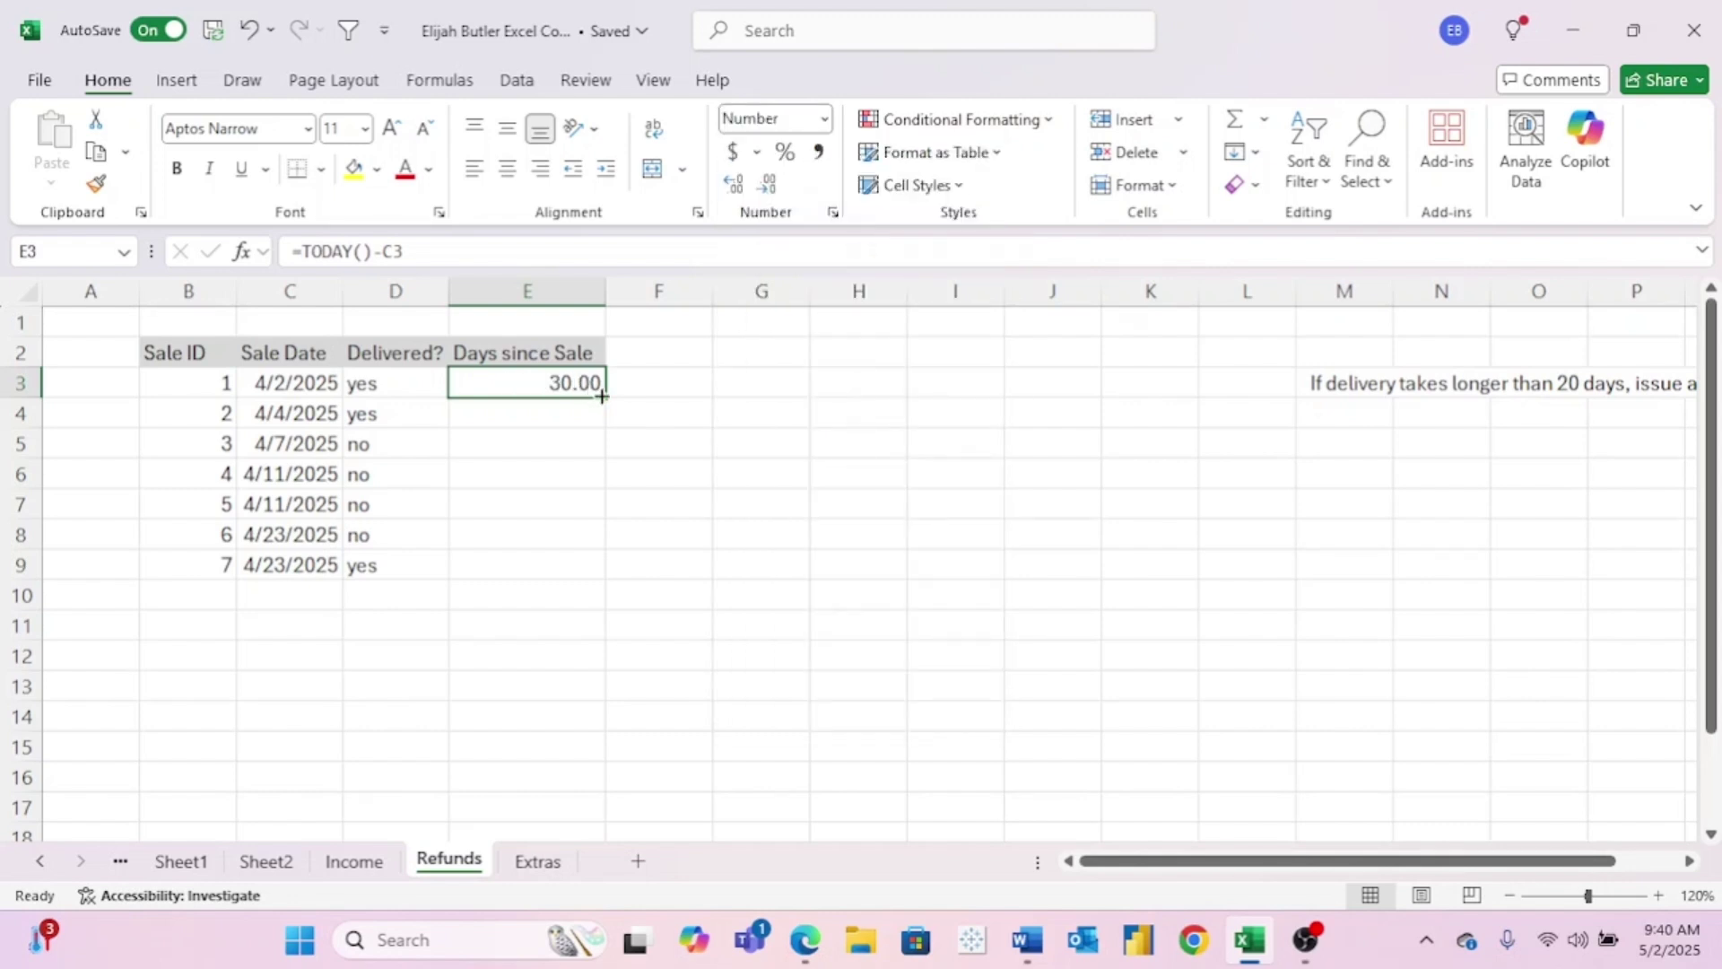
# - Fill E3 down to E9 (30.00 to 9.00), then select undelivered sales 3 to 5
pyautogui.moveTo(602, 394); pyautogui.dragTo(606, 579)
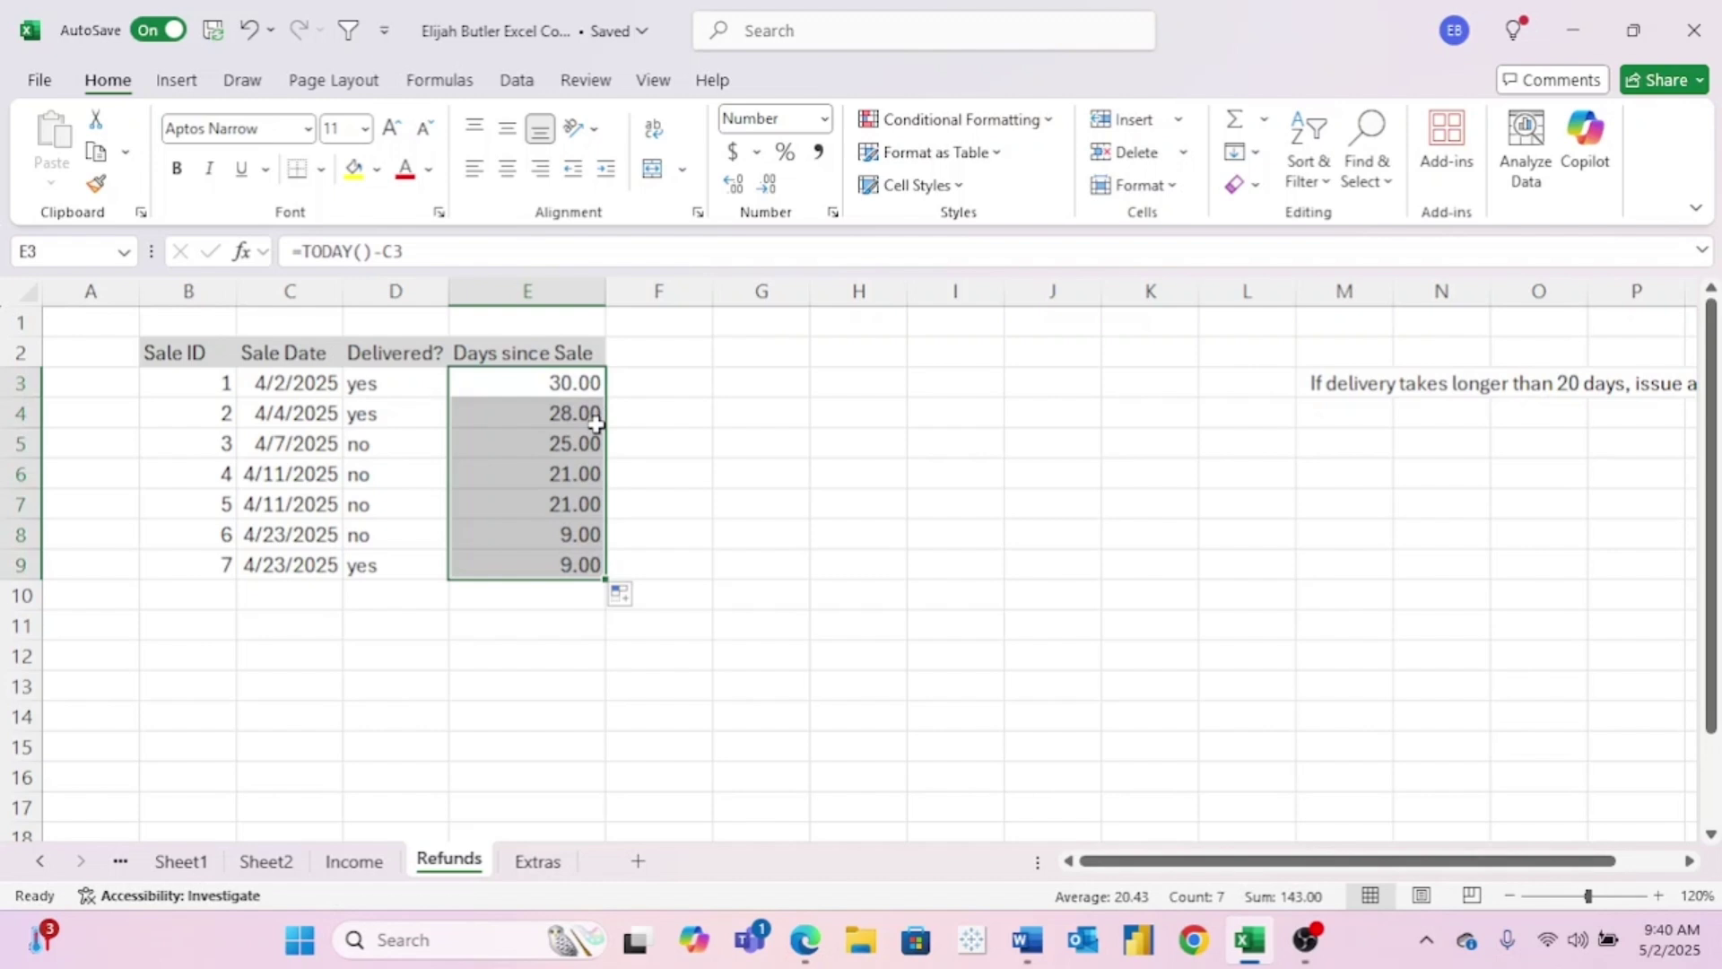
pyautogui.click(858, 413)
pyautogui.hscroll(3, 968, 434)
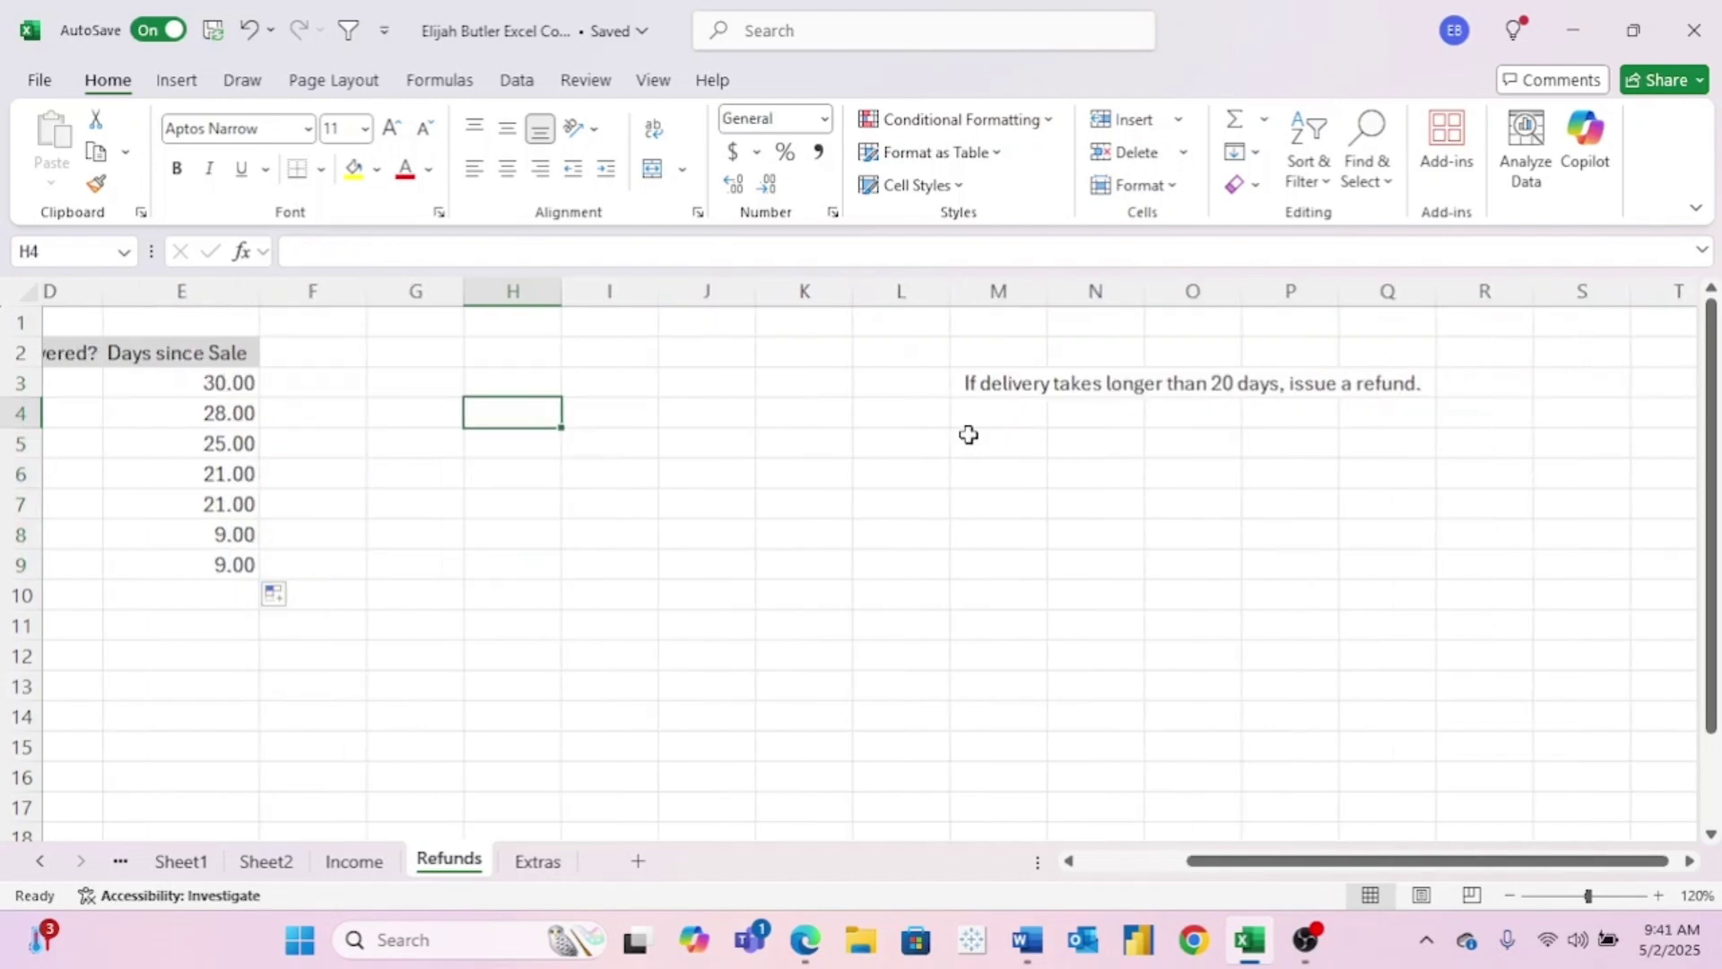
pyautogui.hscroll(-3, 843, 563)
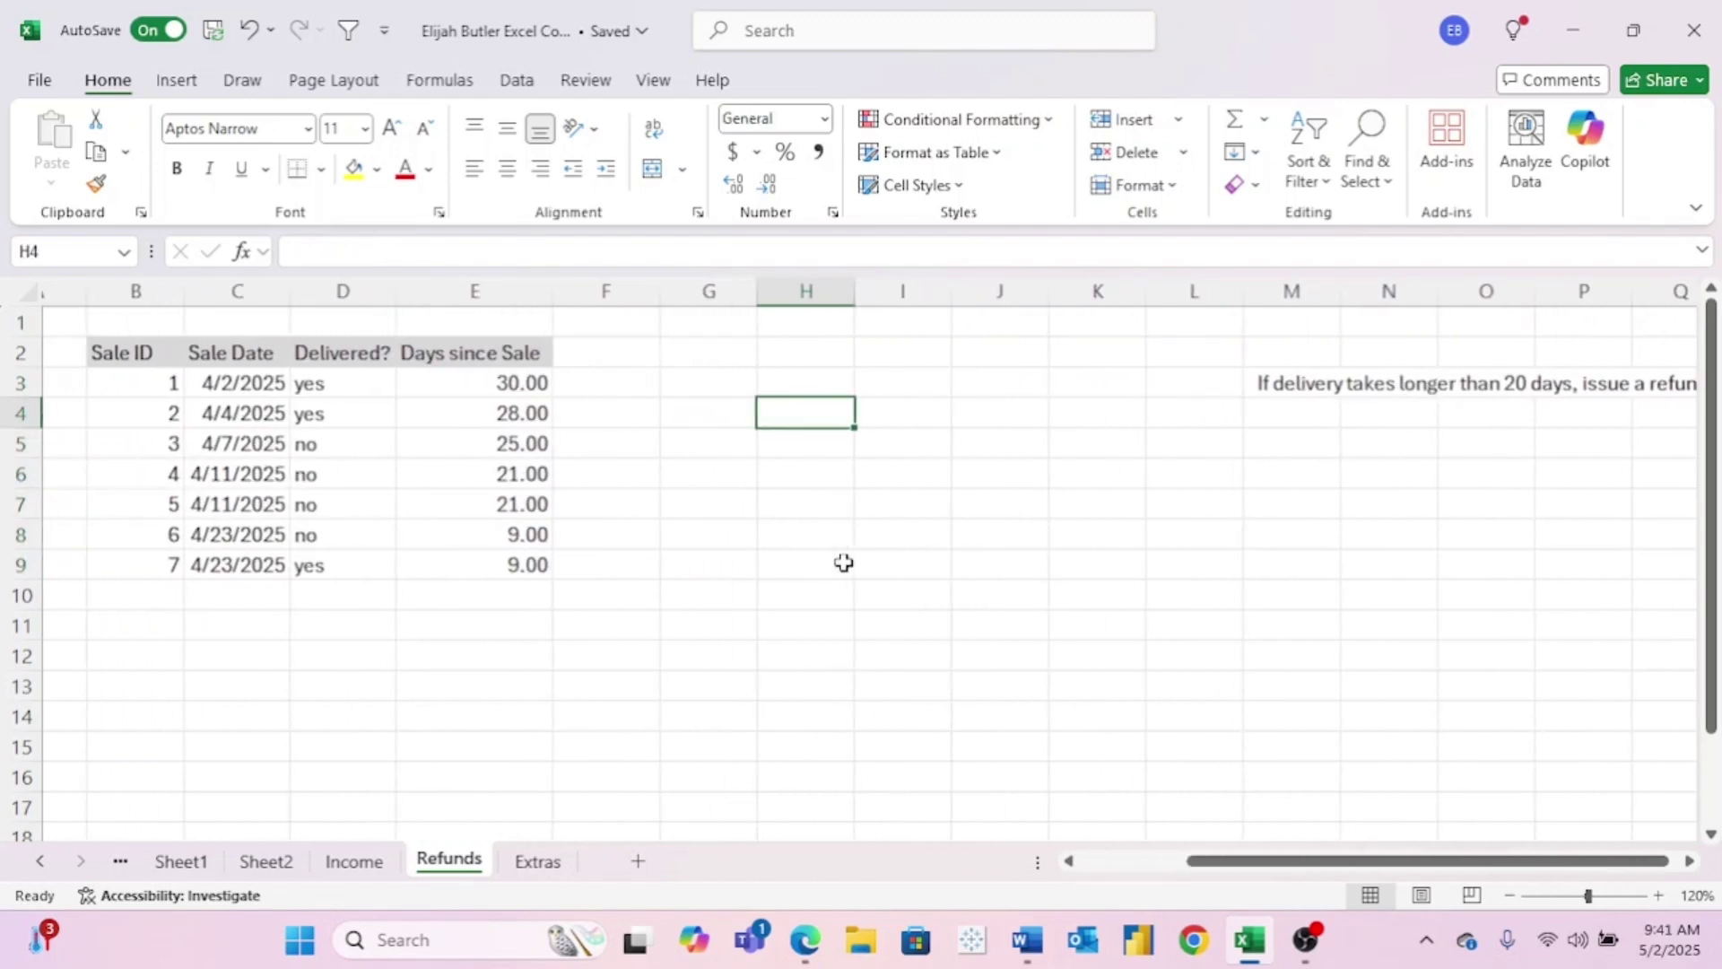
pyautogui.moveTo(162, 444); pyautogui.dragTo(449, 503)
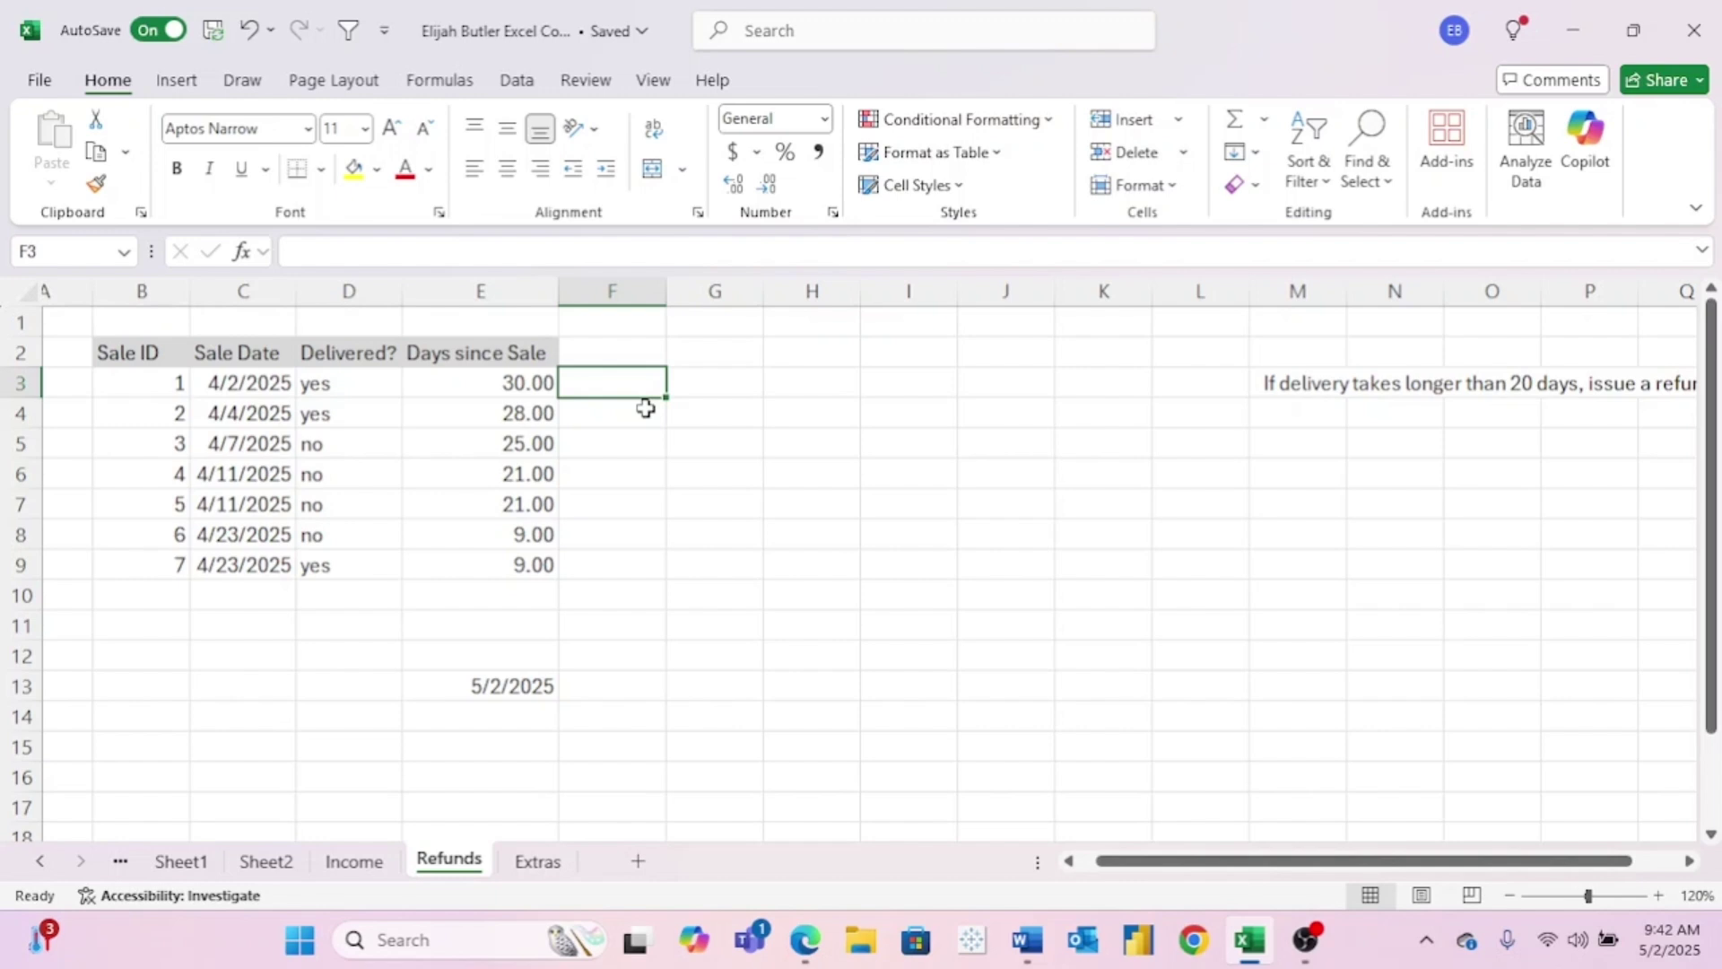
# - Enter =E13-C3 in F3, giving 30, and compare it with E3's TODAY-based formula
pyautogui.write('=')
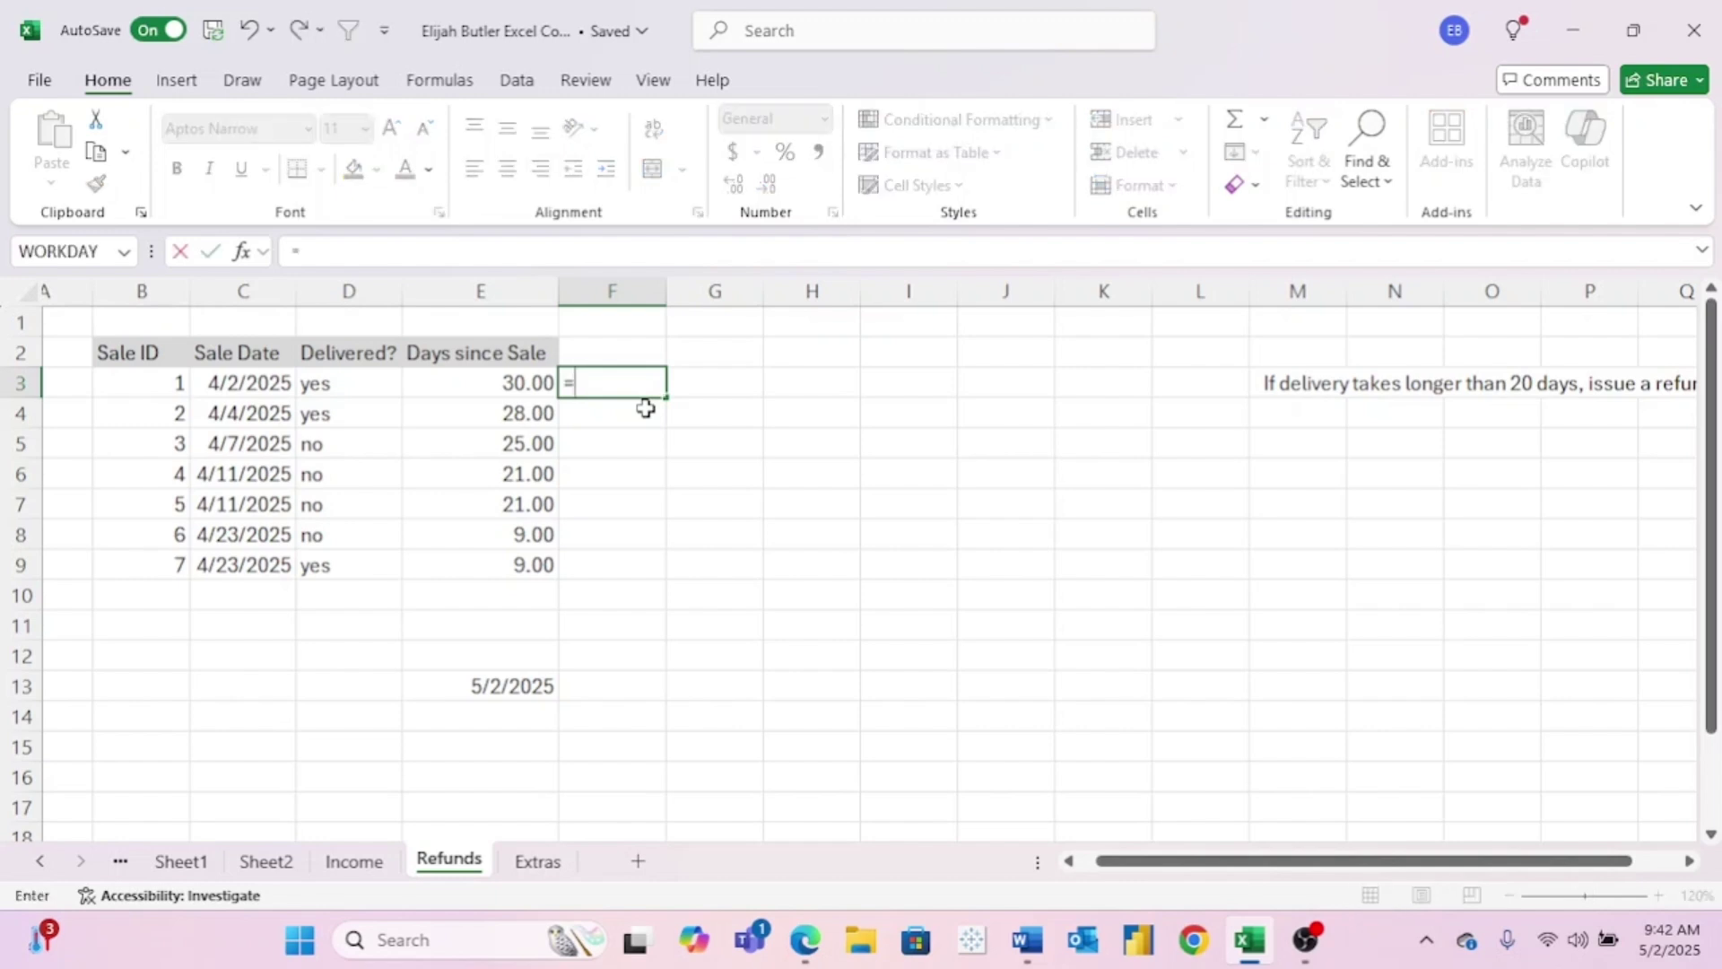
pyautogui.click(494, 684)
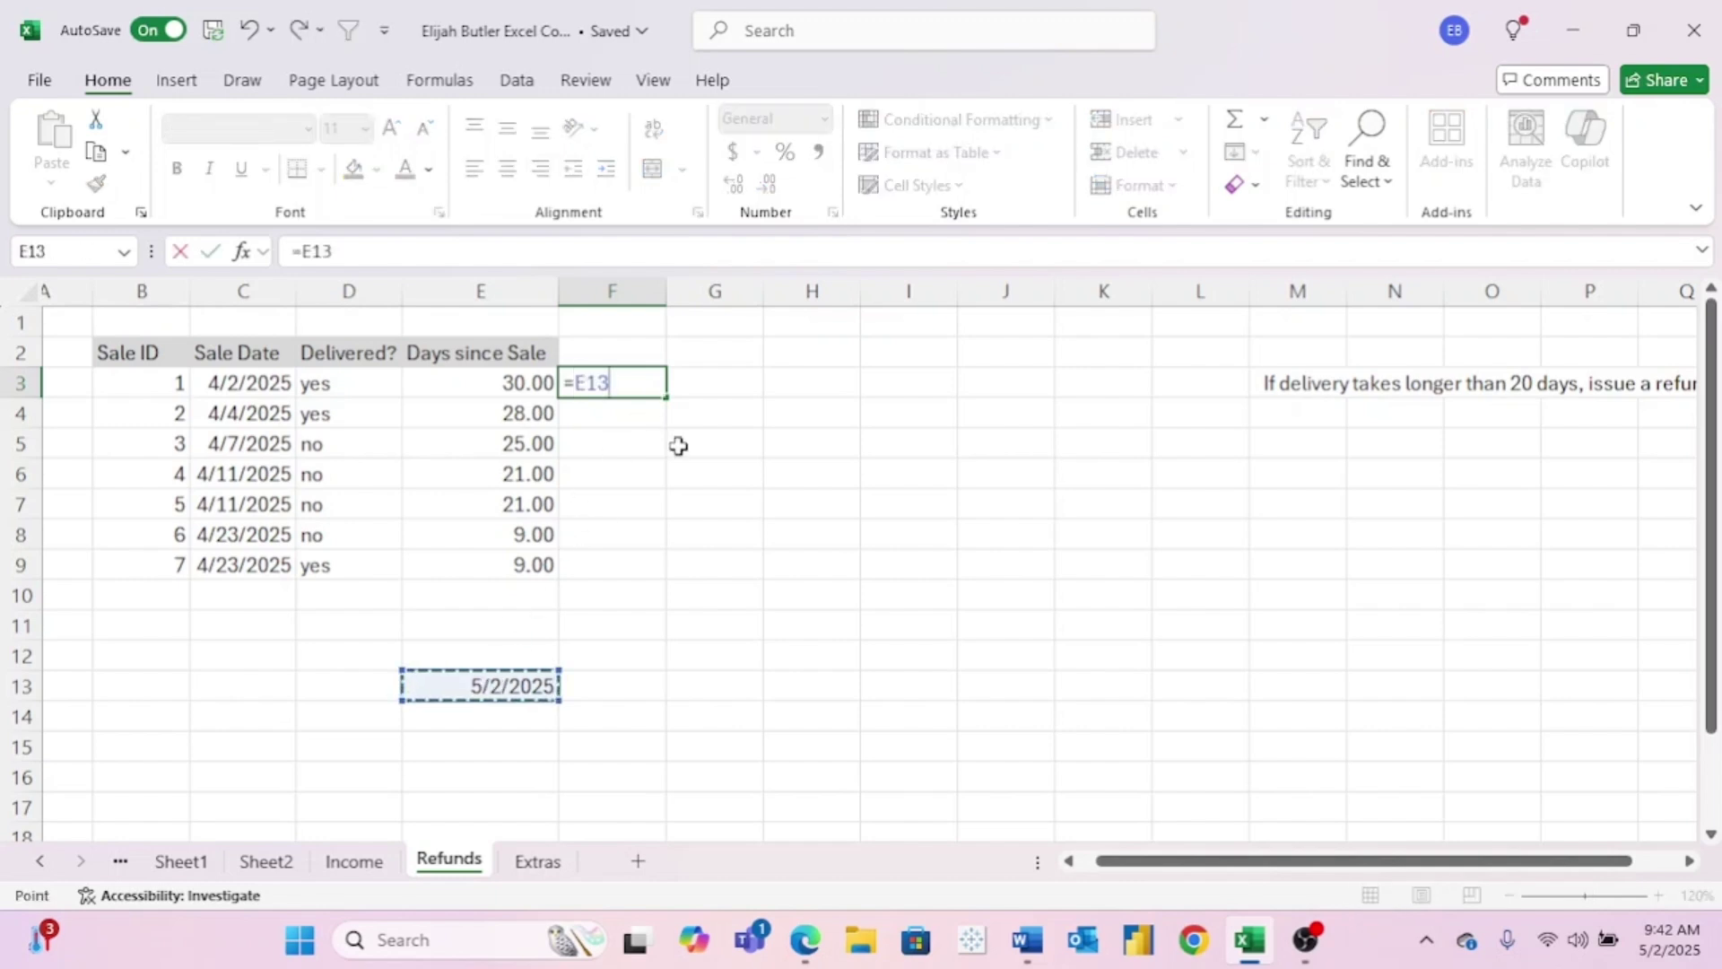
pyautogui.write('-')
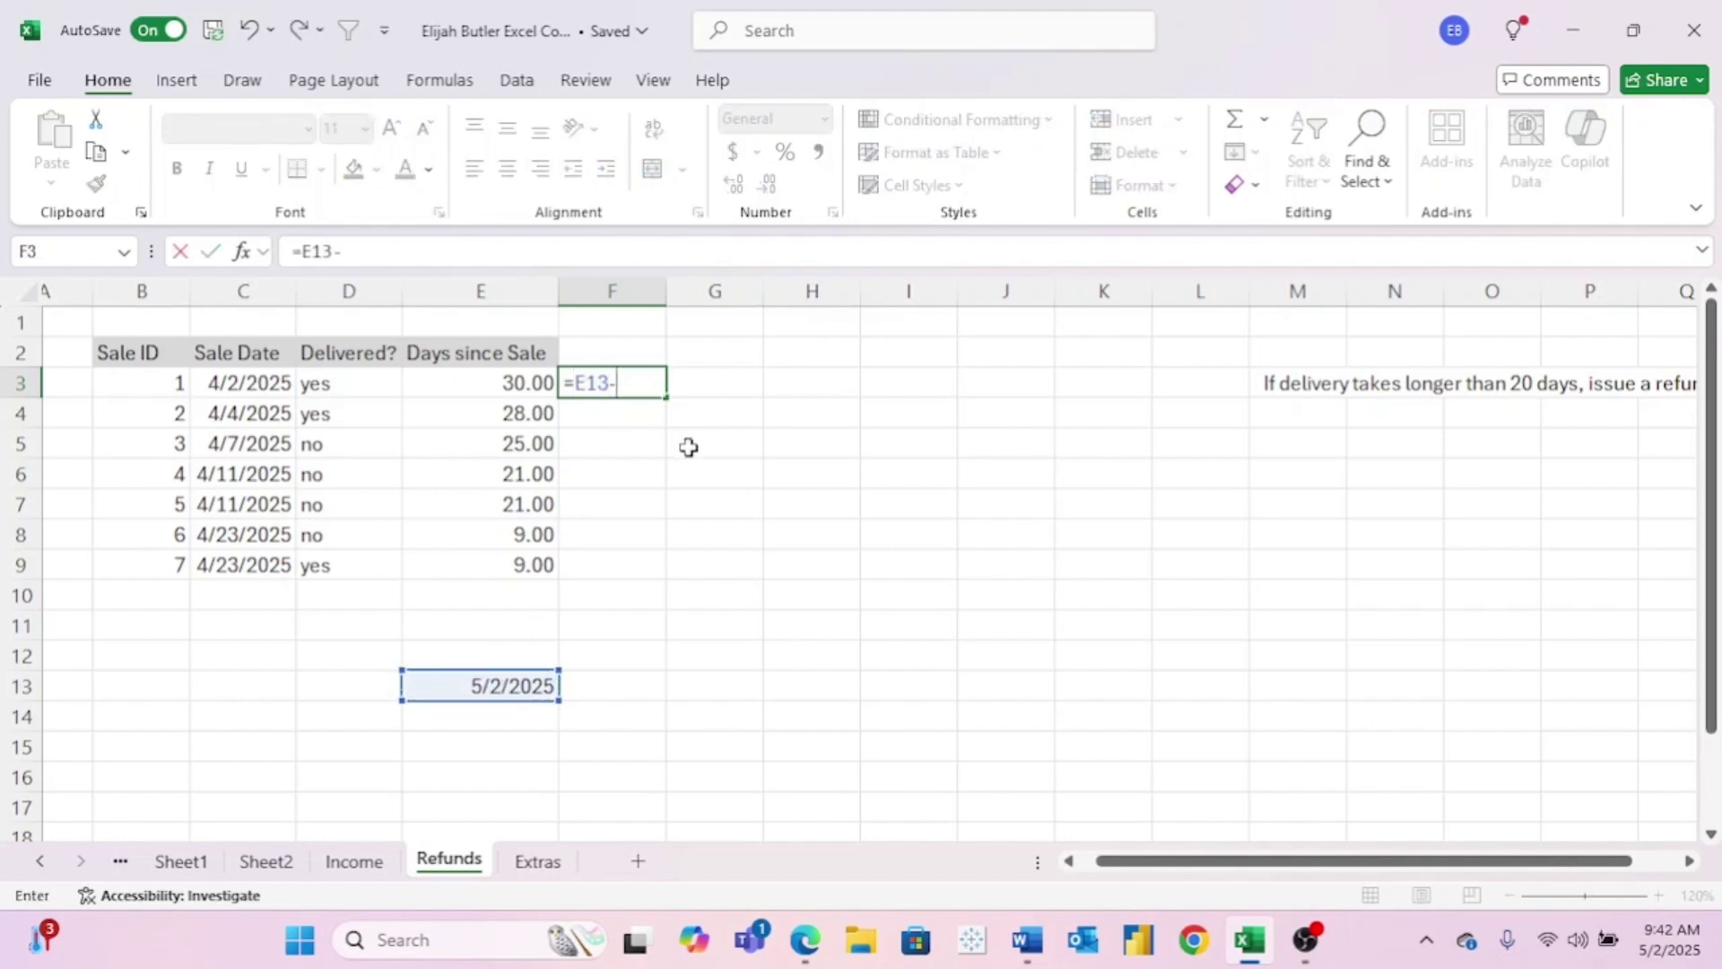
pyautogui.click(259, 384)
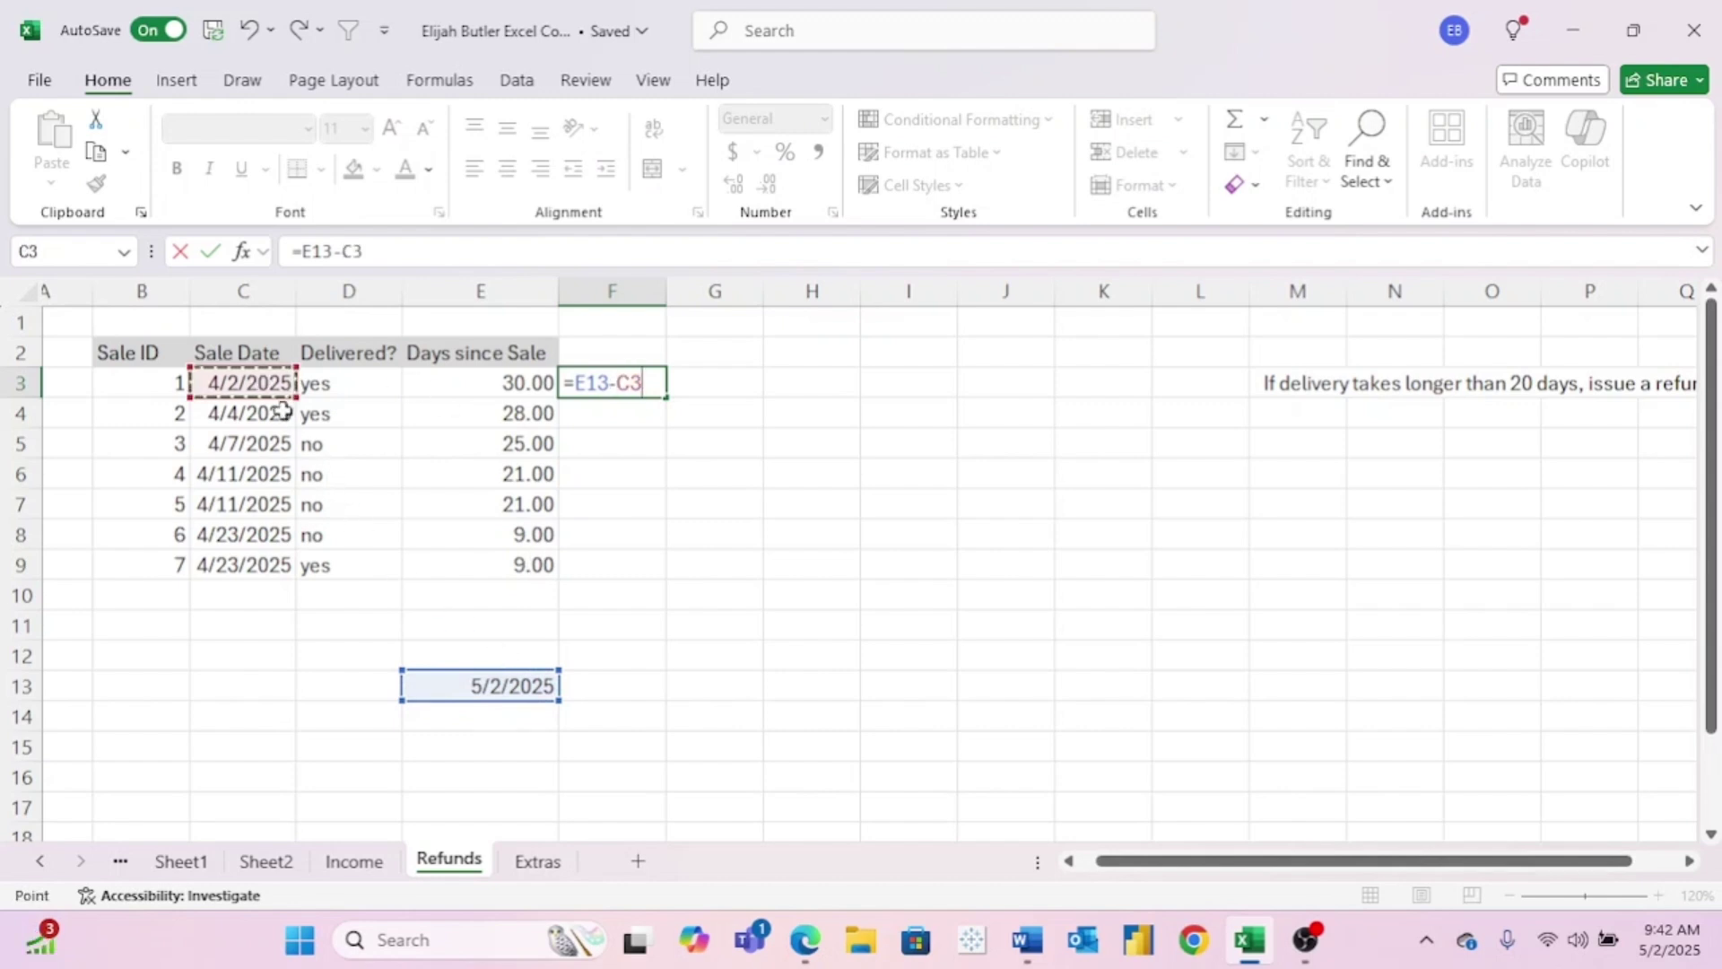
pyautogui.press('Return')
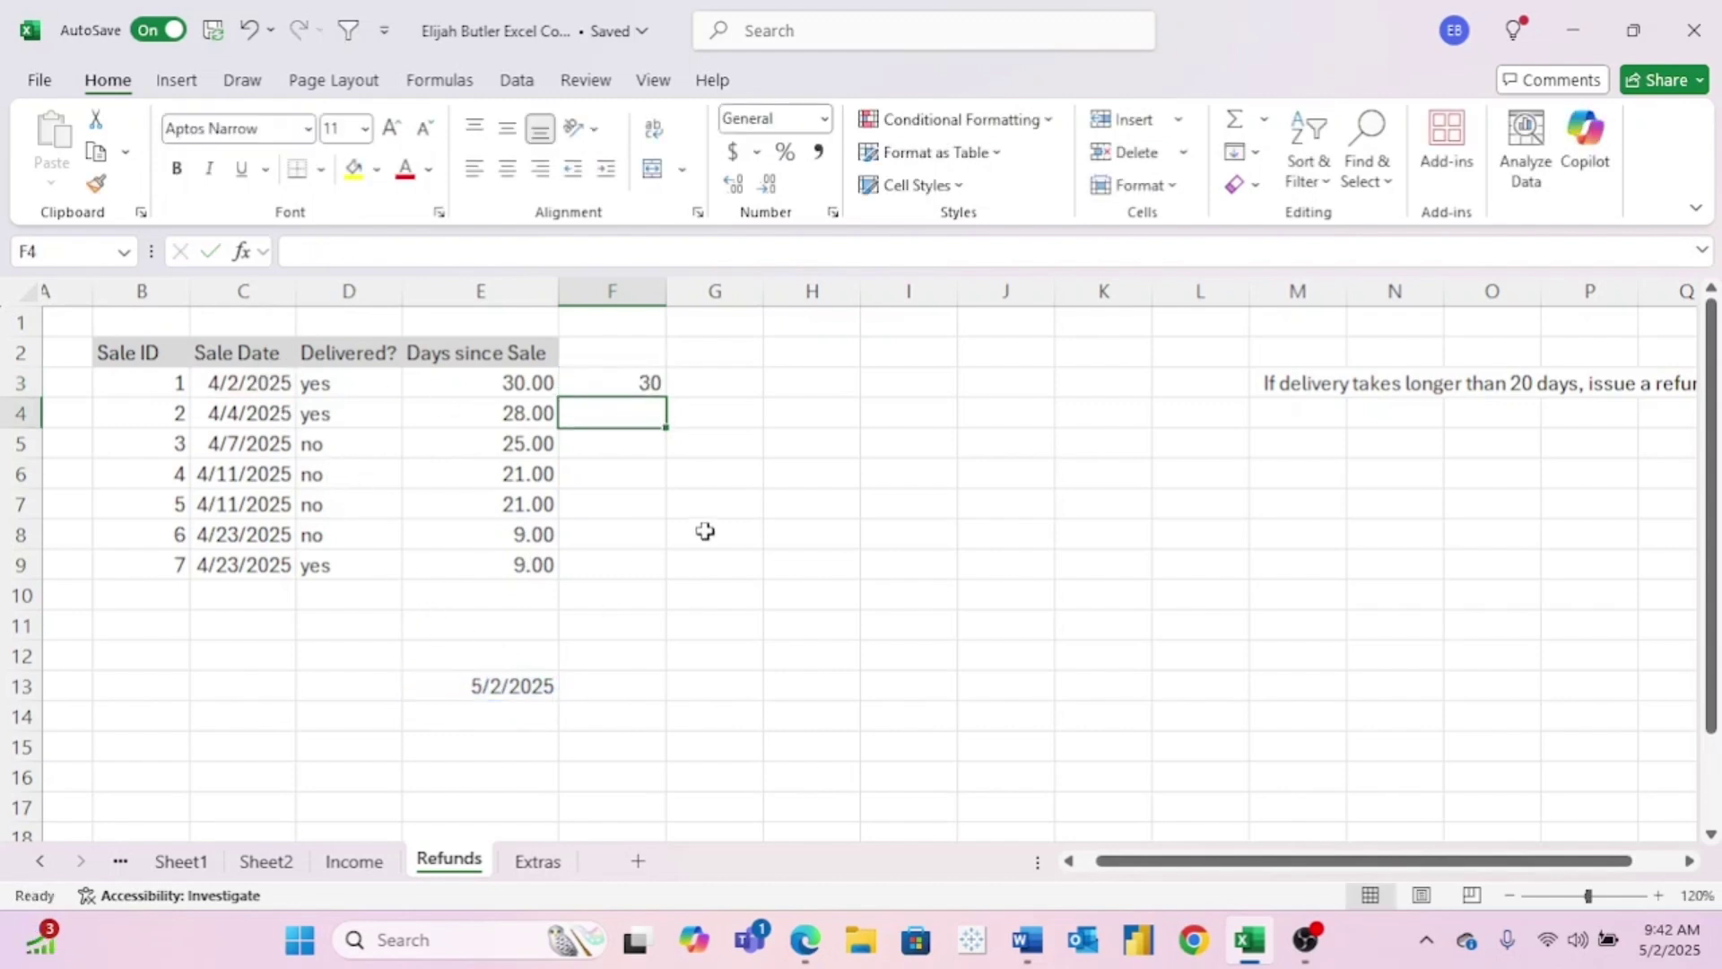
pyautogui.click(615, 383)
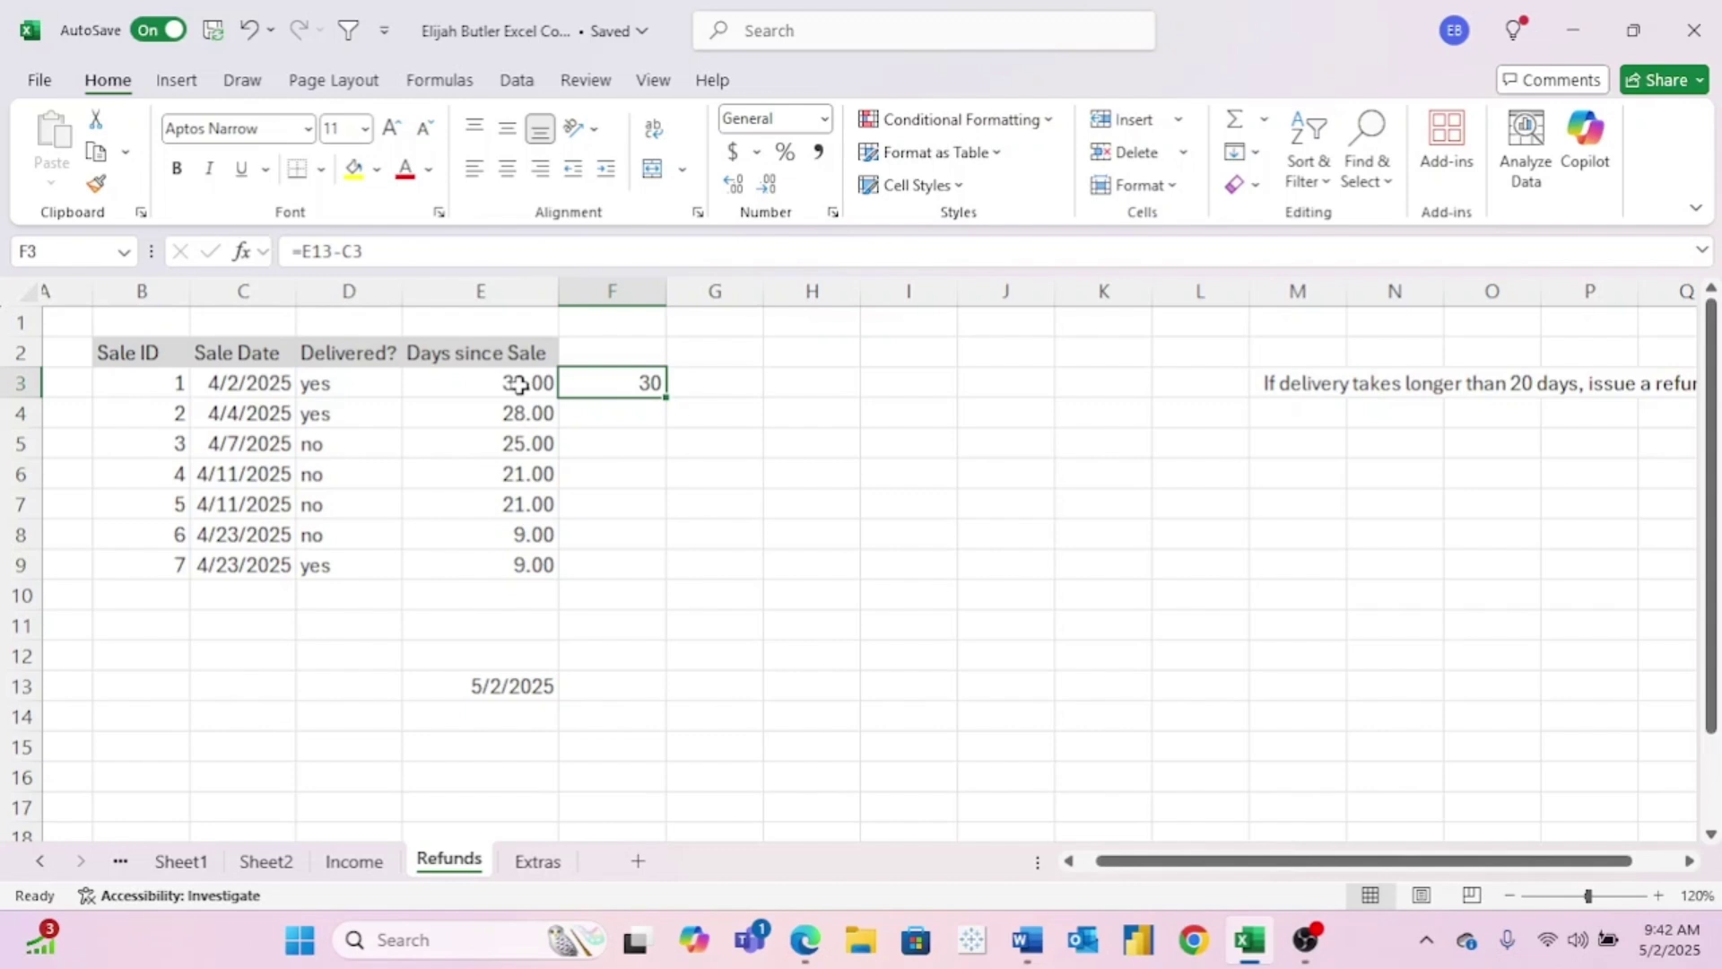
pyautogui.click(519, 385)
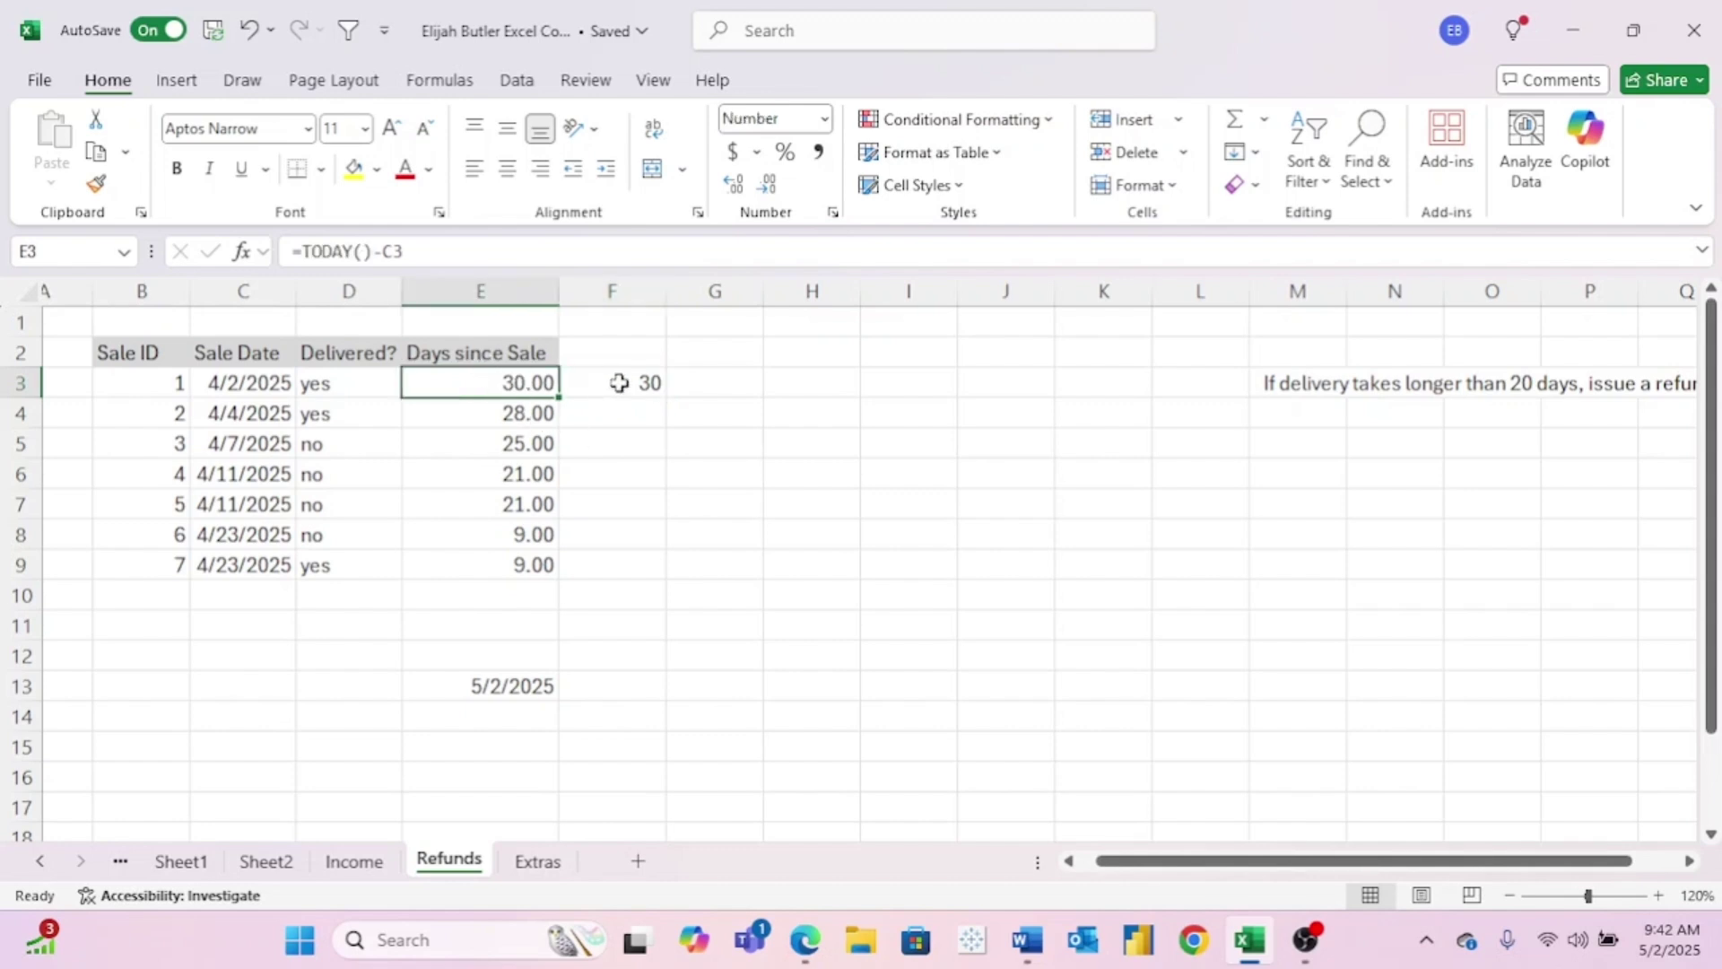
# - Clear F3 and type =datedif(C3,=today(),"M") as a month count
pyautogui.click(581, 375)
pyautogui.press('Delete')
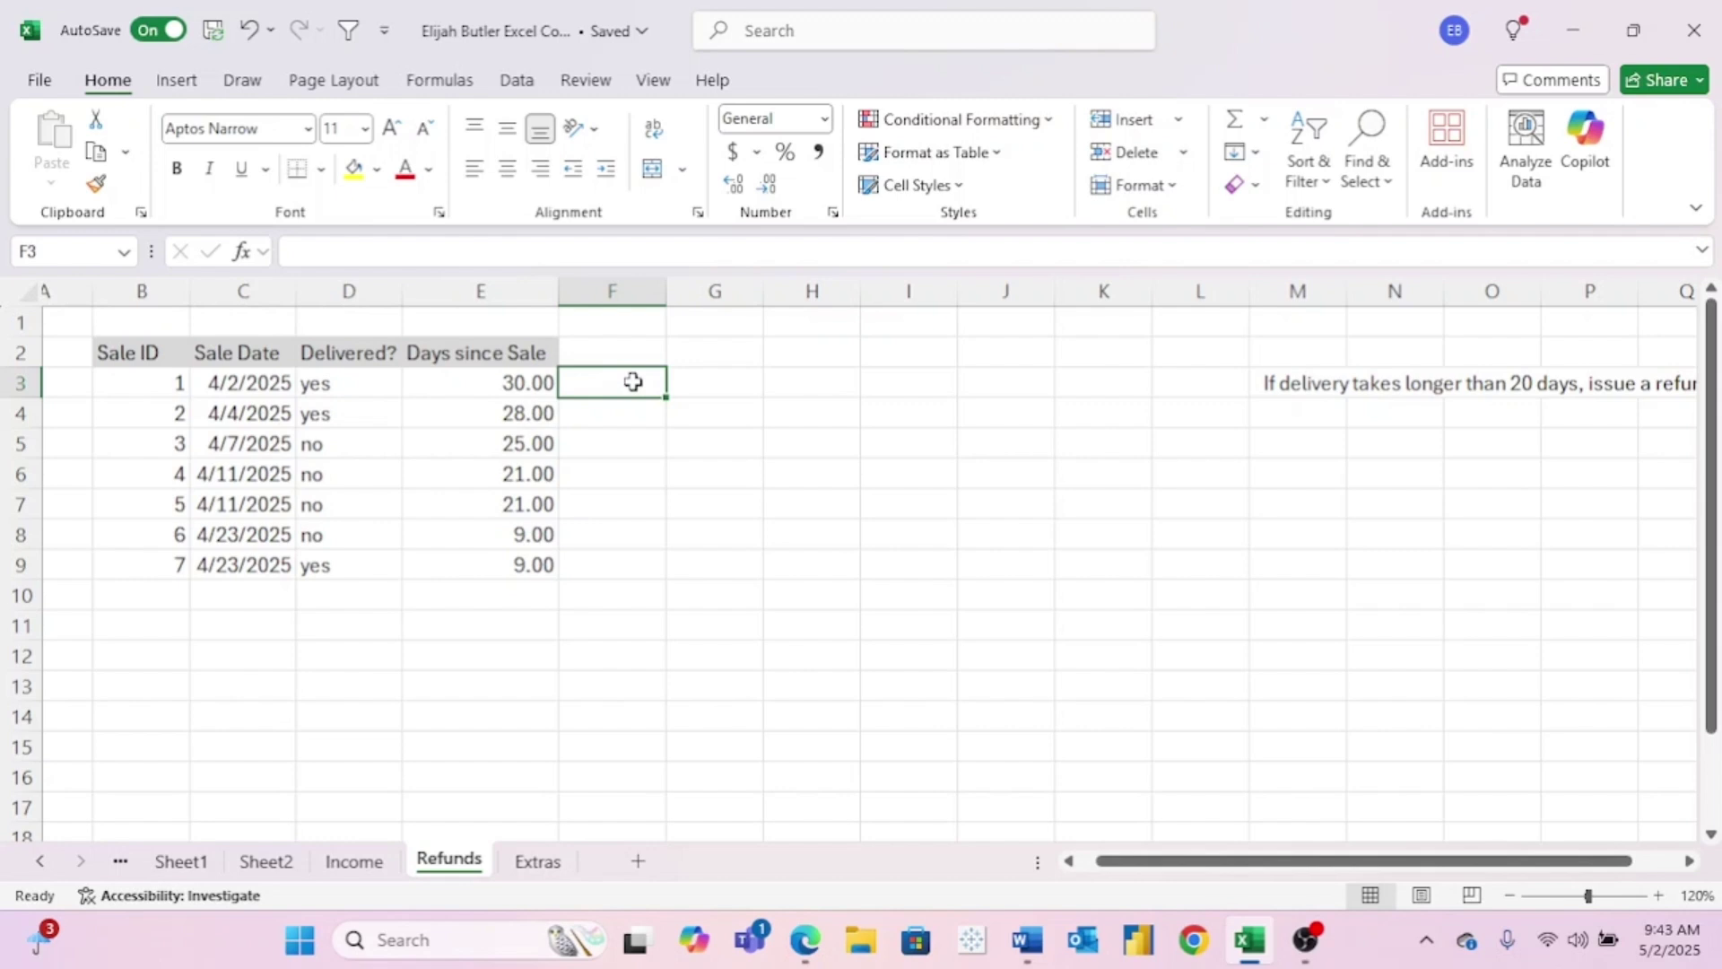
pyautogui.write('=dat')
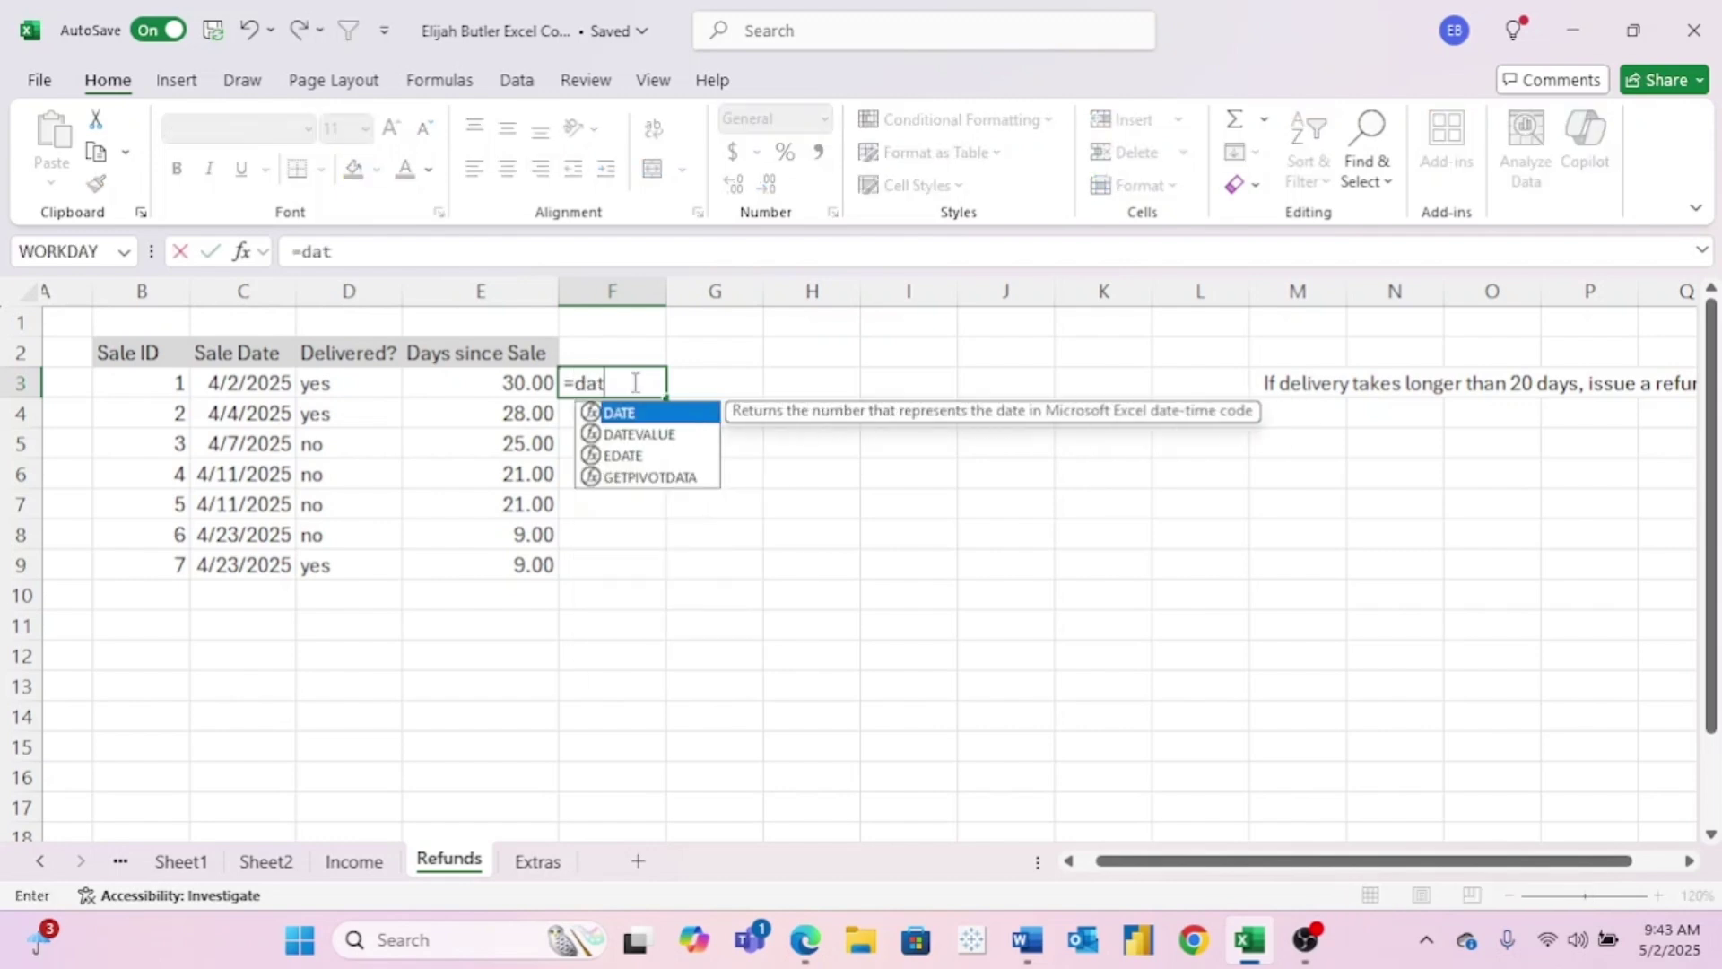
pyautogui.write('edif(')
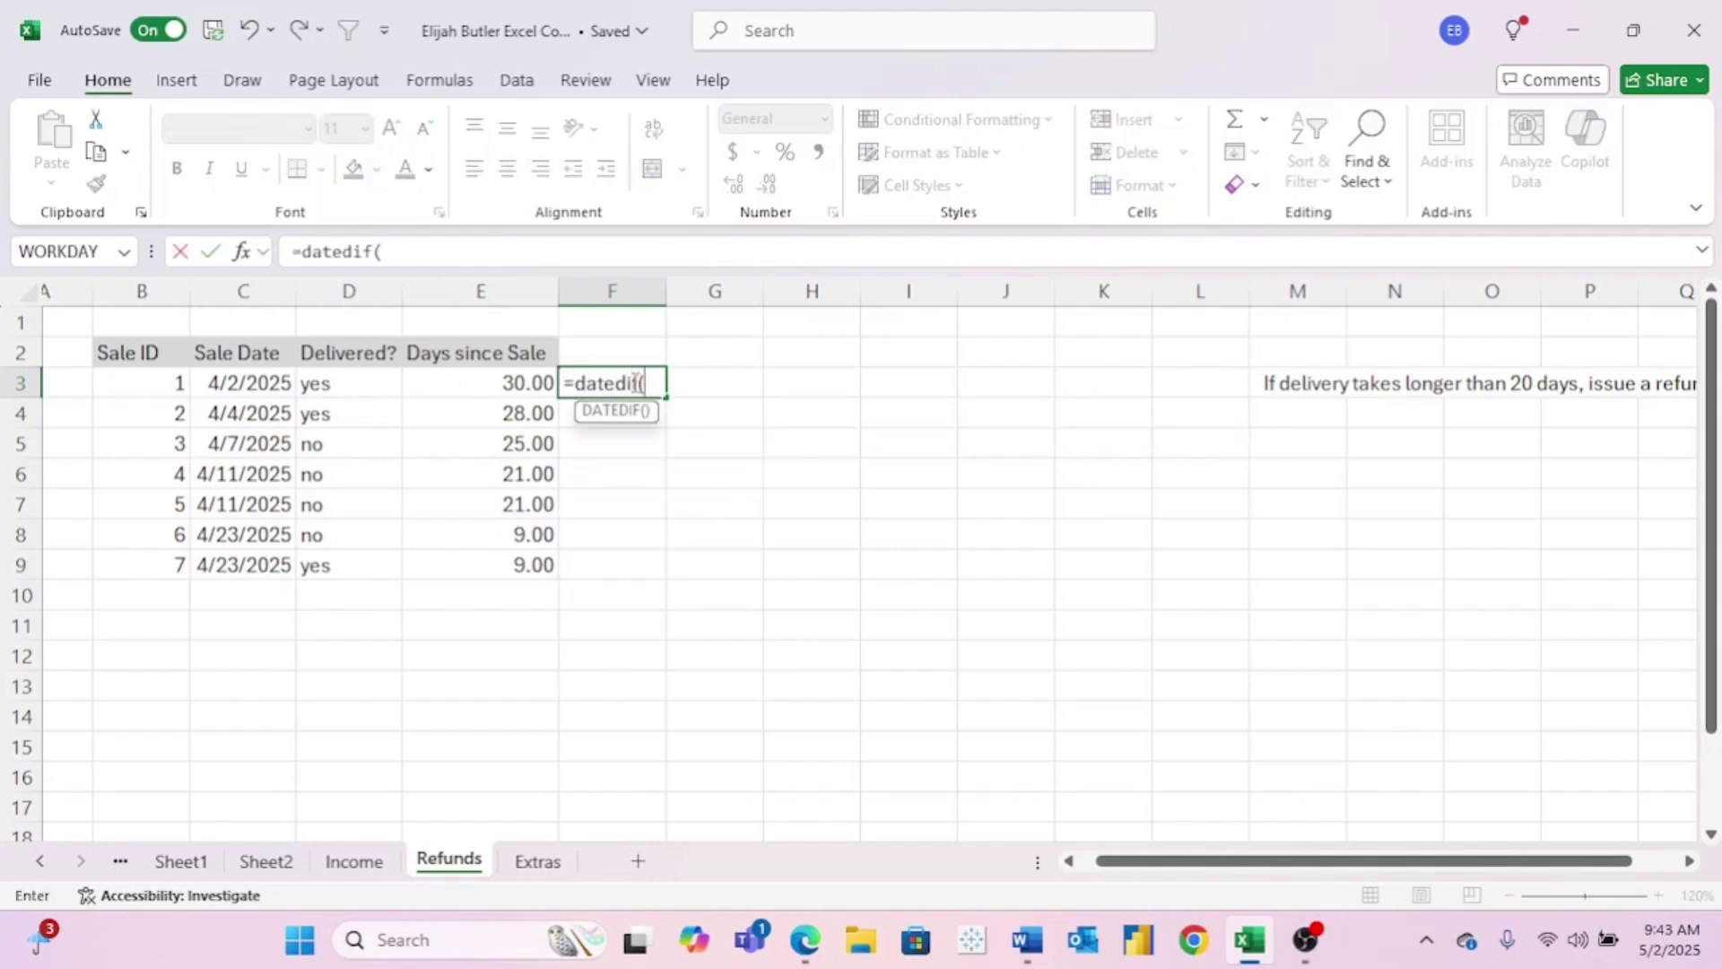
pyautogui.click(266, 383)
pyautogui.write(',')
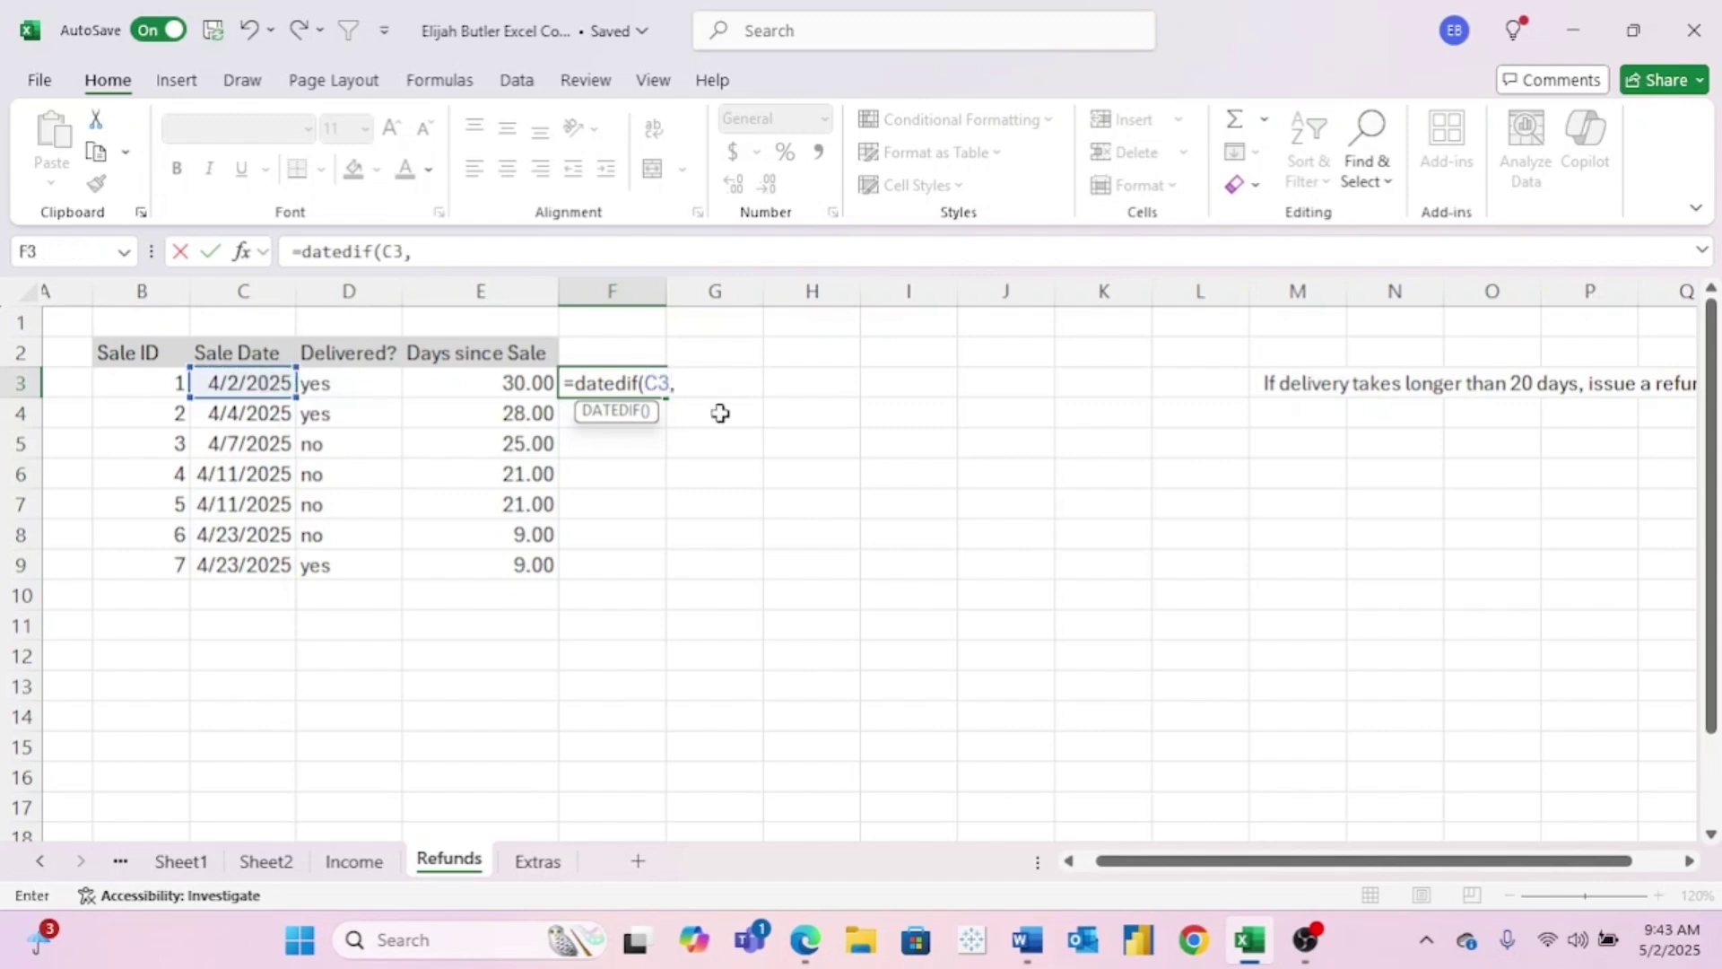
pyautogui.write('=today()')
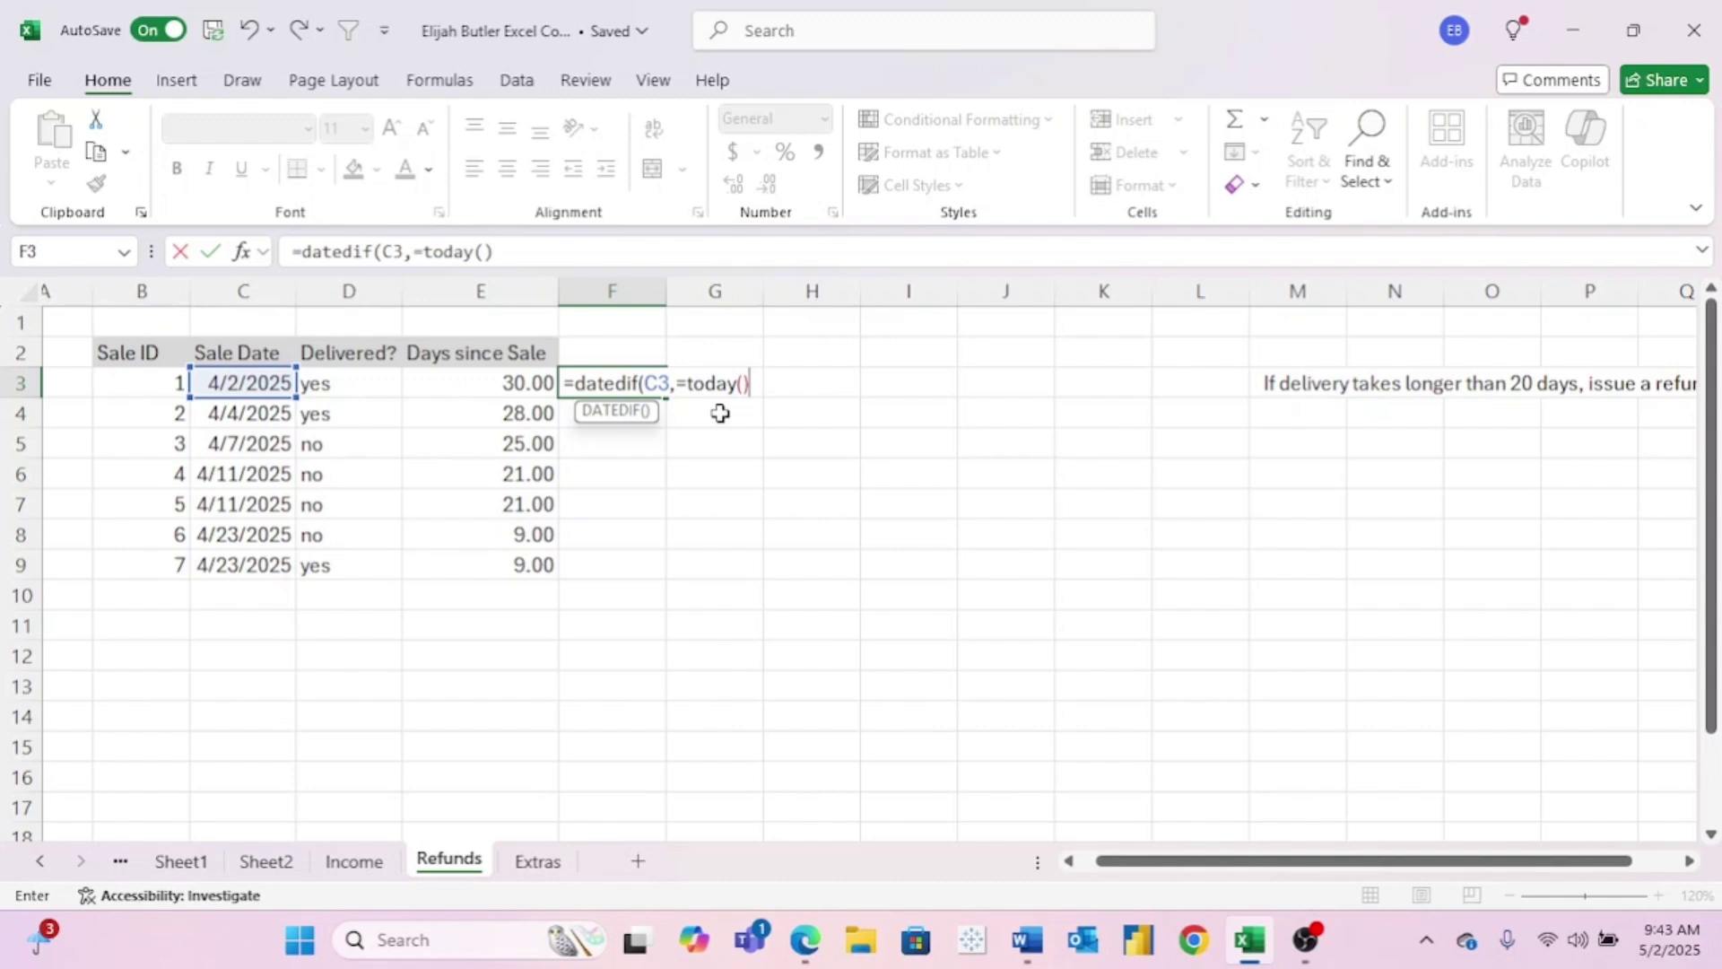
pyautogui.write(',')
pyautogui.write('M")')
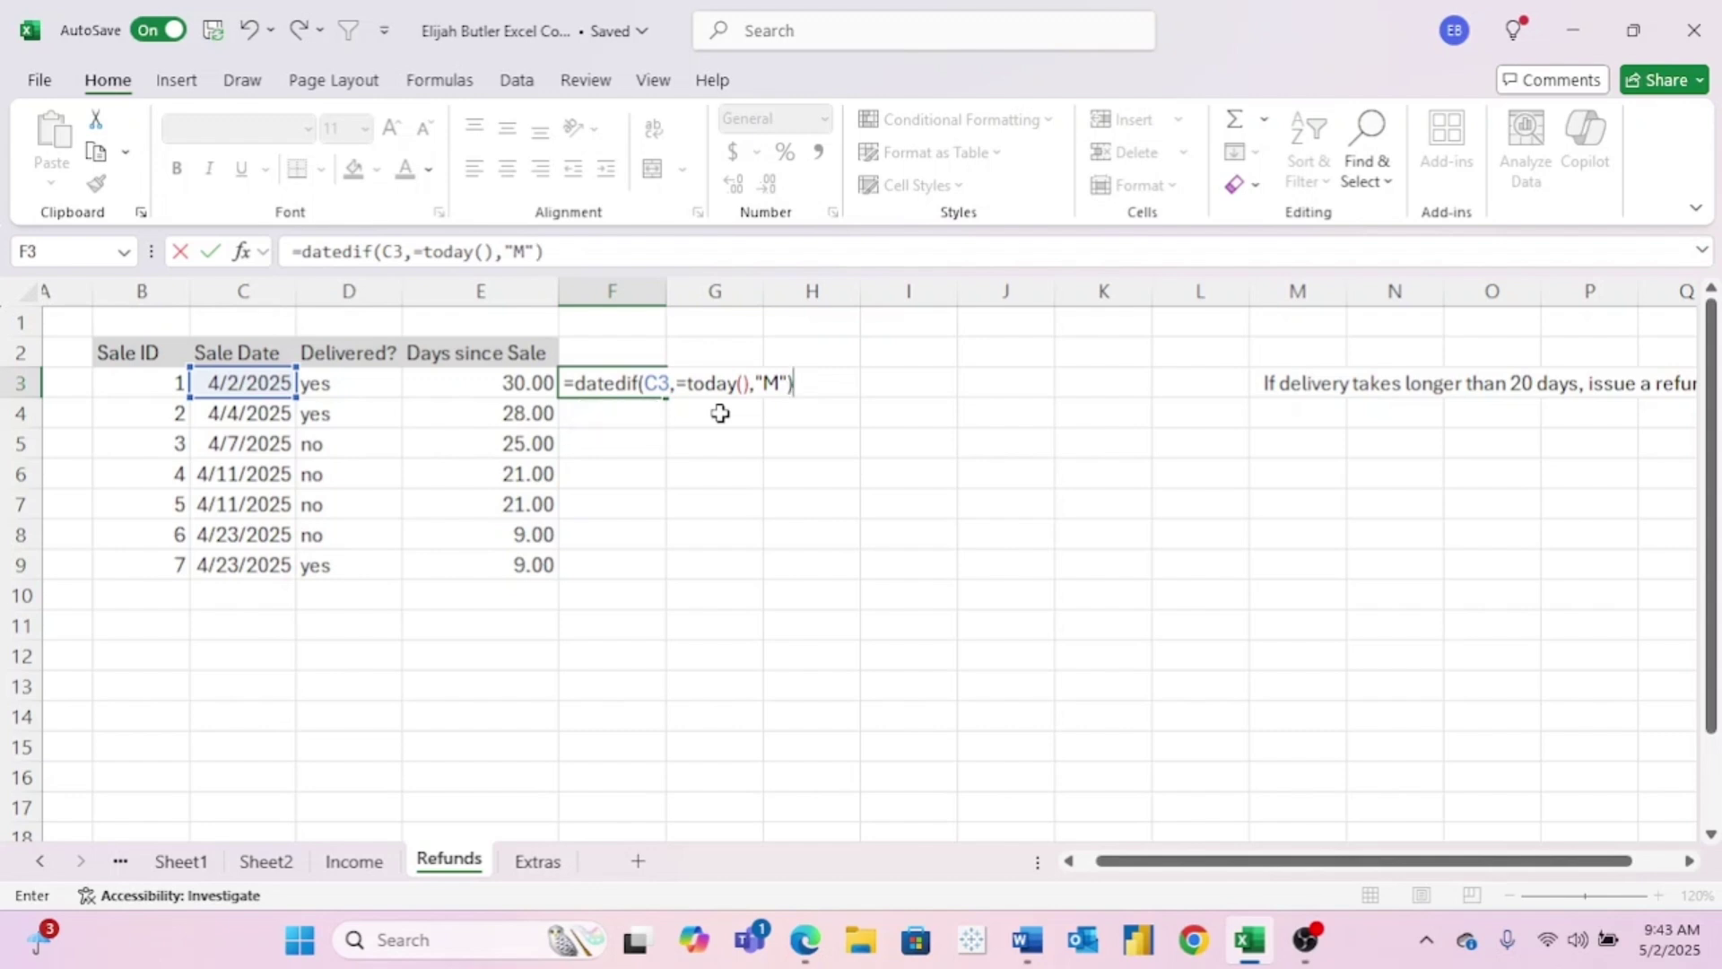
# - Dismiss the formula error and erase the broken DATEDIF entry from F3
pyautogui.press('Return')
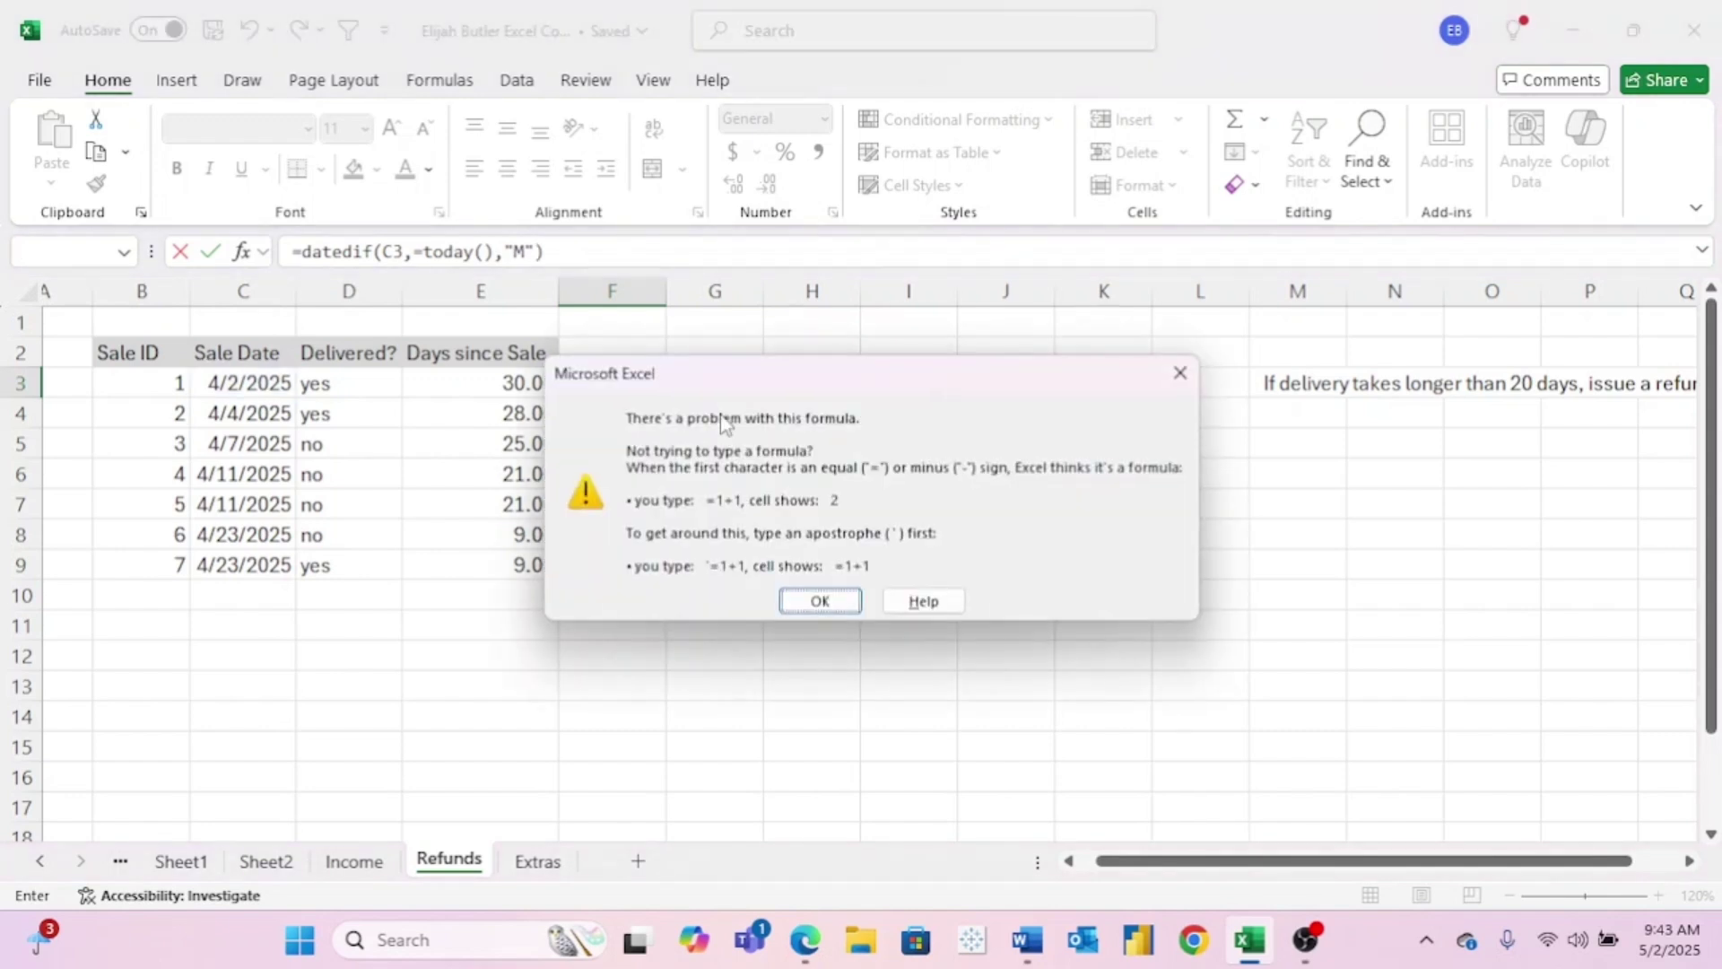
pyautogui.press('Return')
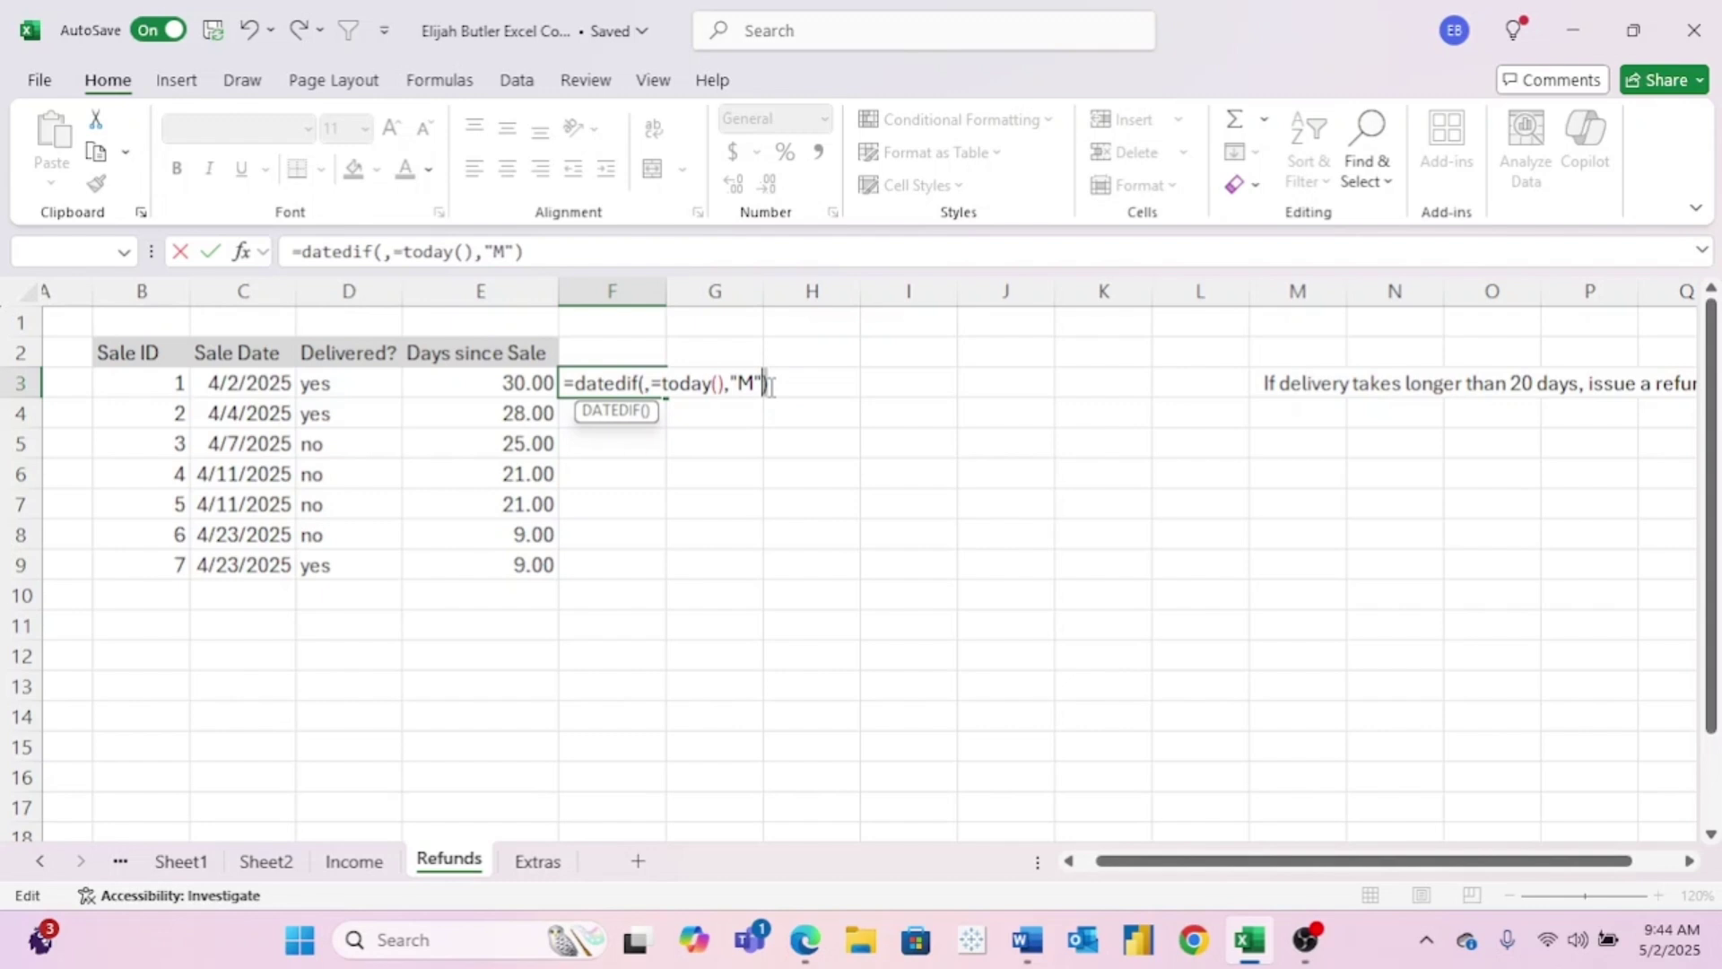
pyautogui.press('BackSpace')
pyautogui.press('BackSpace')
pyautogui.press('BackSpace')
pyautogui.press('BackSpace')
pyautogui.press('BackSpace')
pyautogui.press('BackSpace')
pyautogui.press('BackSpace')
pyautogui.press('BackSpace')
pyautogui.press('BackSpace')
pyautogui.press('BackSpace')
pyautogui.press('BackSpace')
pyautogui.press('BackSpace')
pyautogui.press('BackSpace')
pyautogui.press('BackSpace')
pyautogui.press('BackSpace')
pyautogui.press('BackSpace')
pyautogui.press('BackSpace')
pyautogui.press('BackSpace')
pyautogui.press('BackSpace')
pyautogui.press('BackSpace')
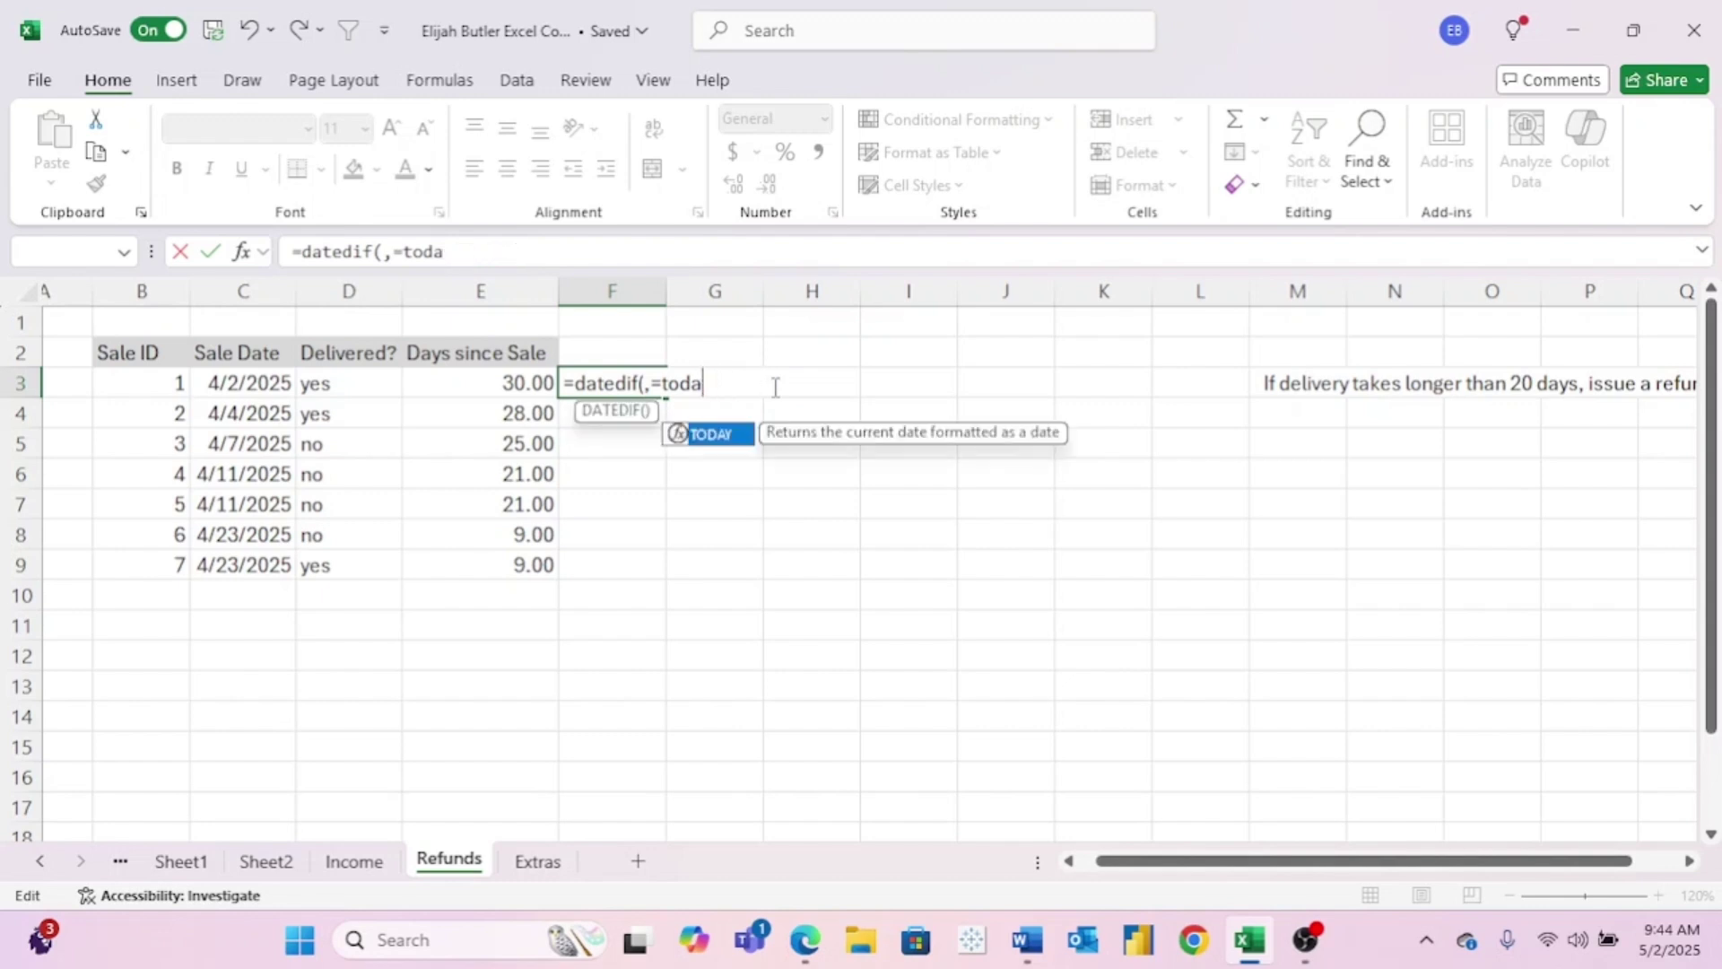
pyautogui.press('BackSpace')
pyautogui.press('BackSpace')
pyautogui.press('BackSpace')
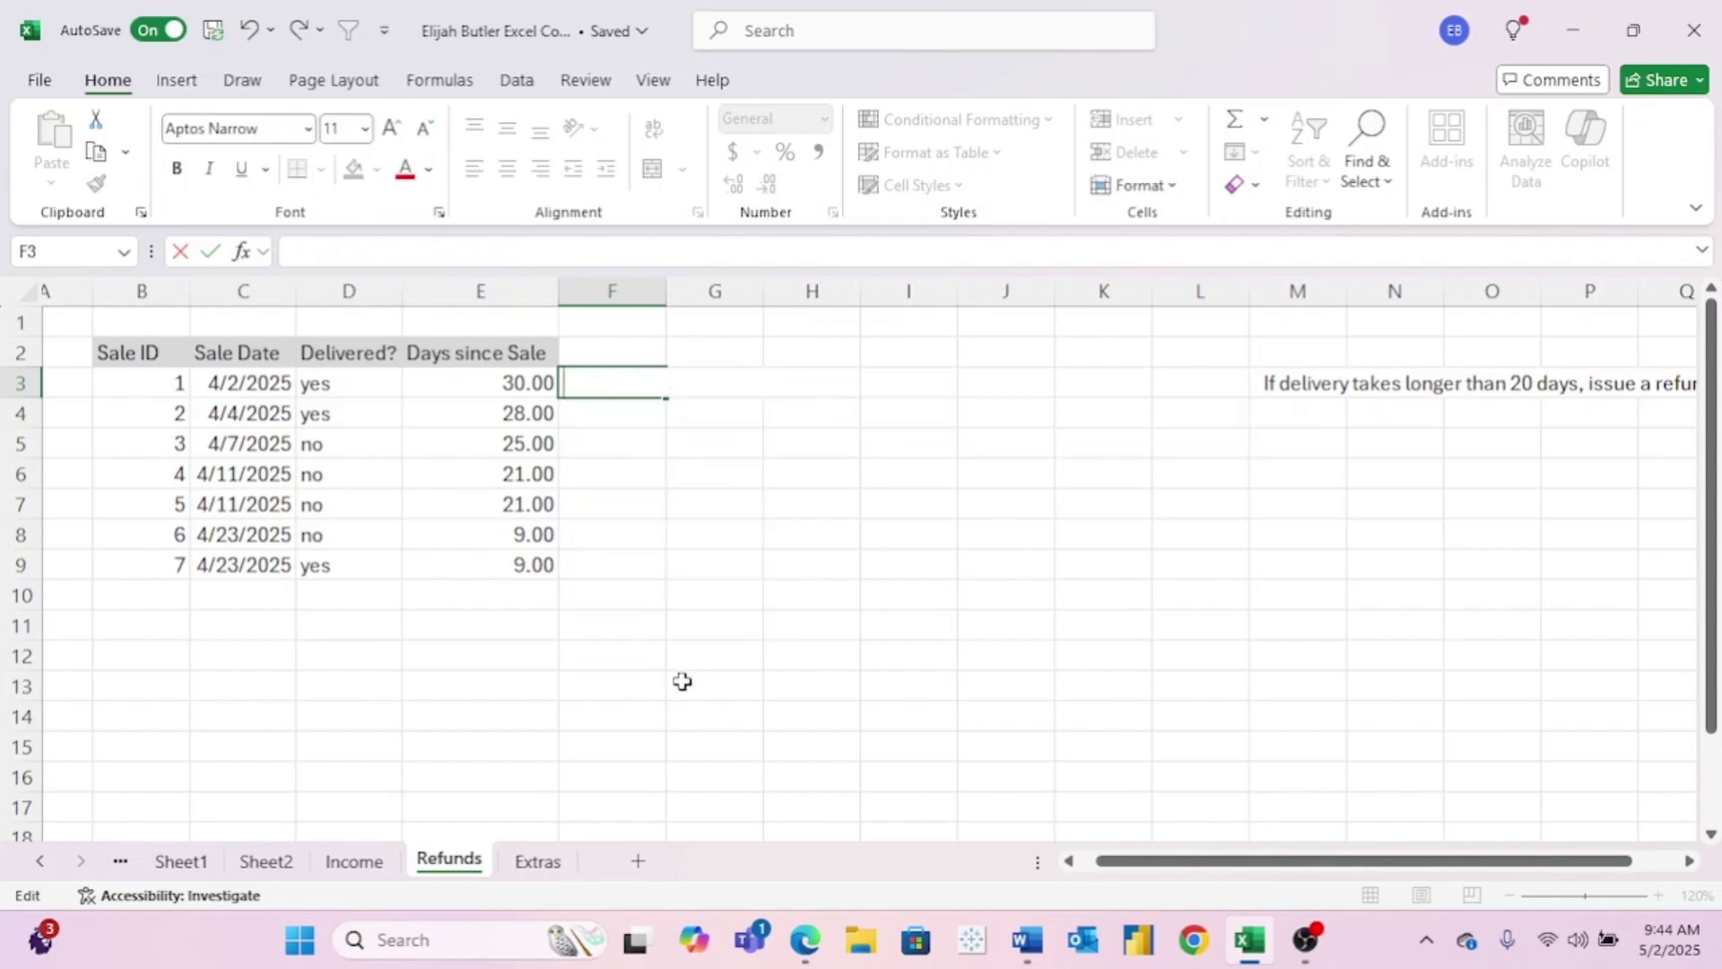
# - Enter =today() in G13, showing 5/2/2025
pyautogui.click(683, 680)
pyautogui.write('=today(')
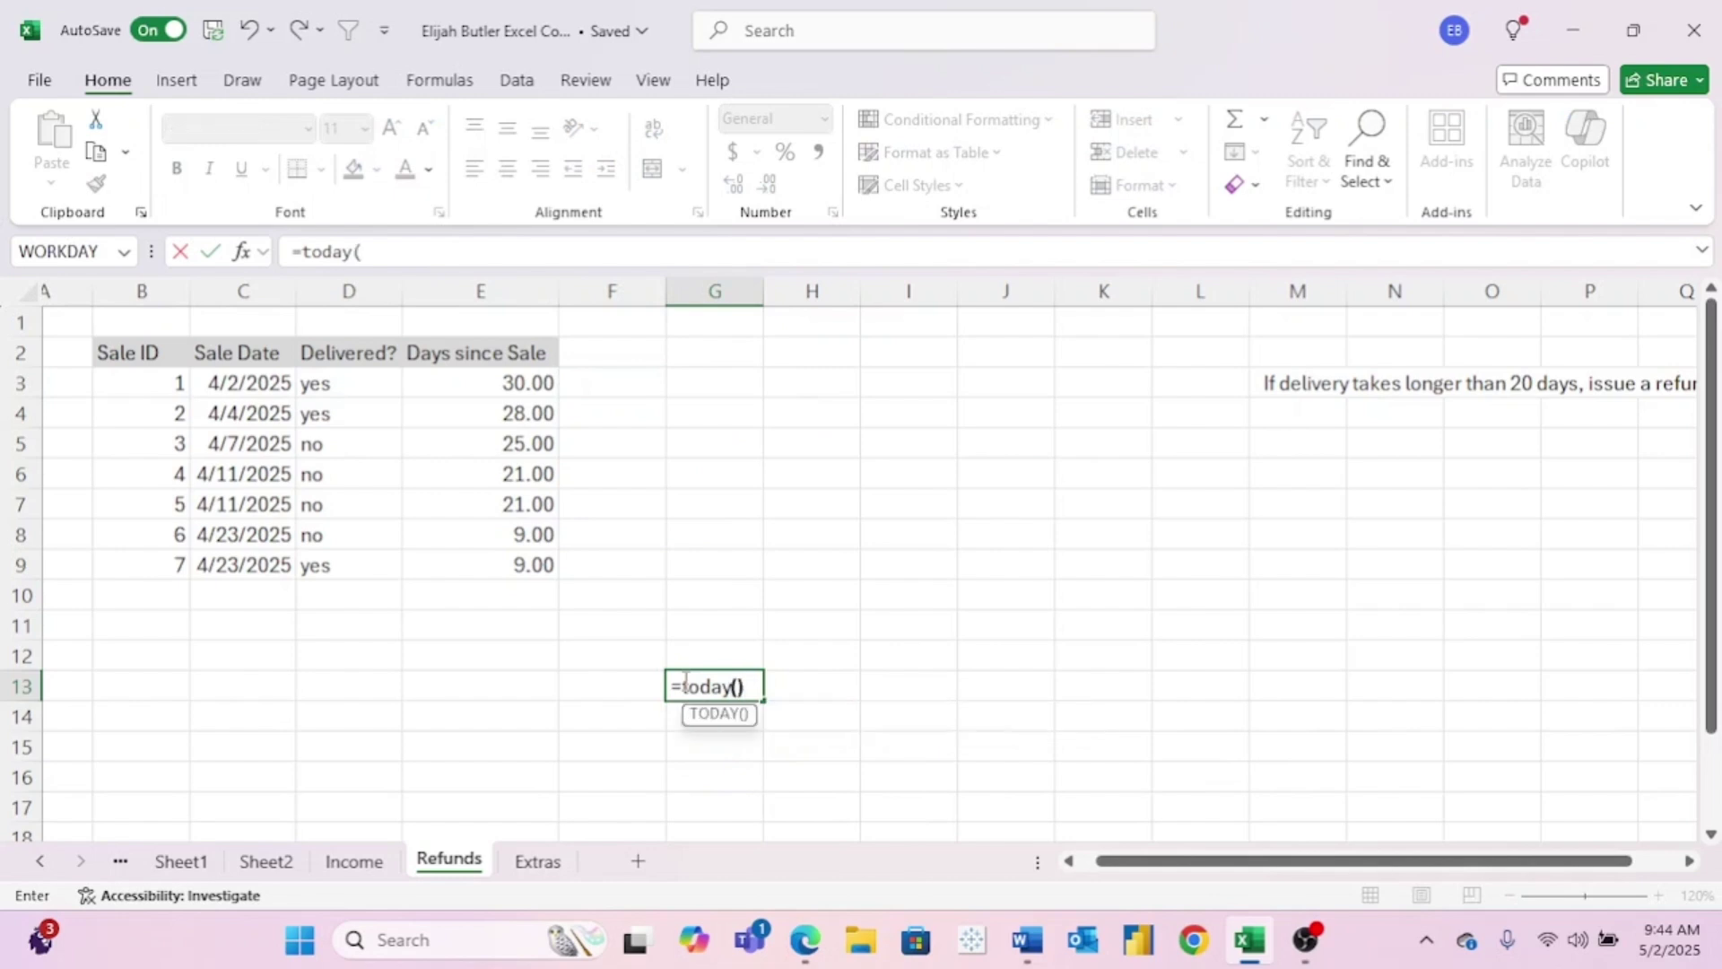
pyautogui.press('Return')
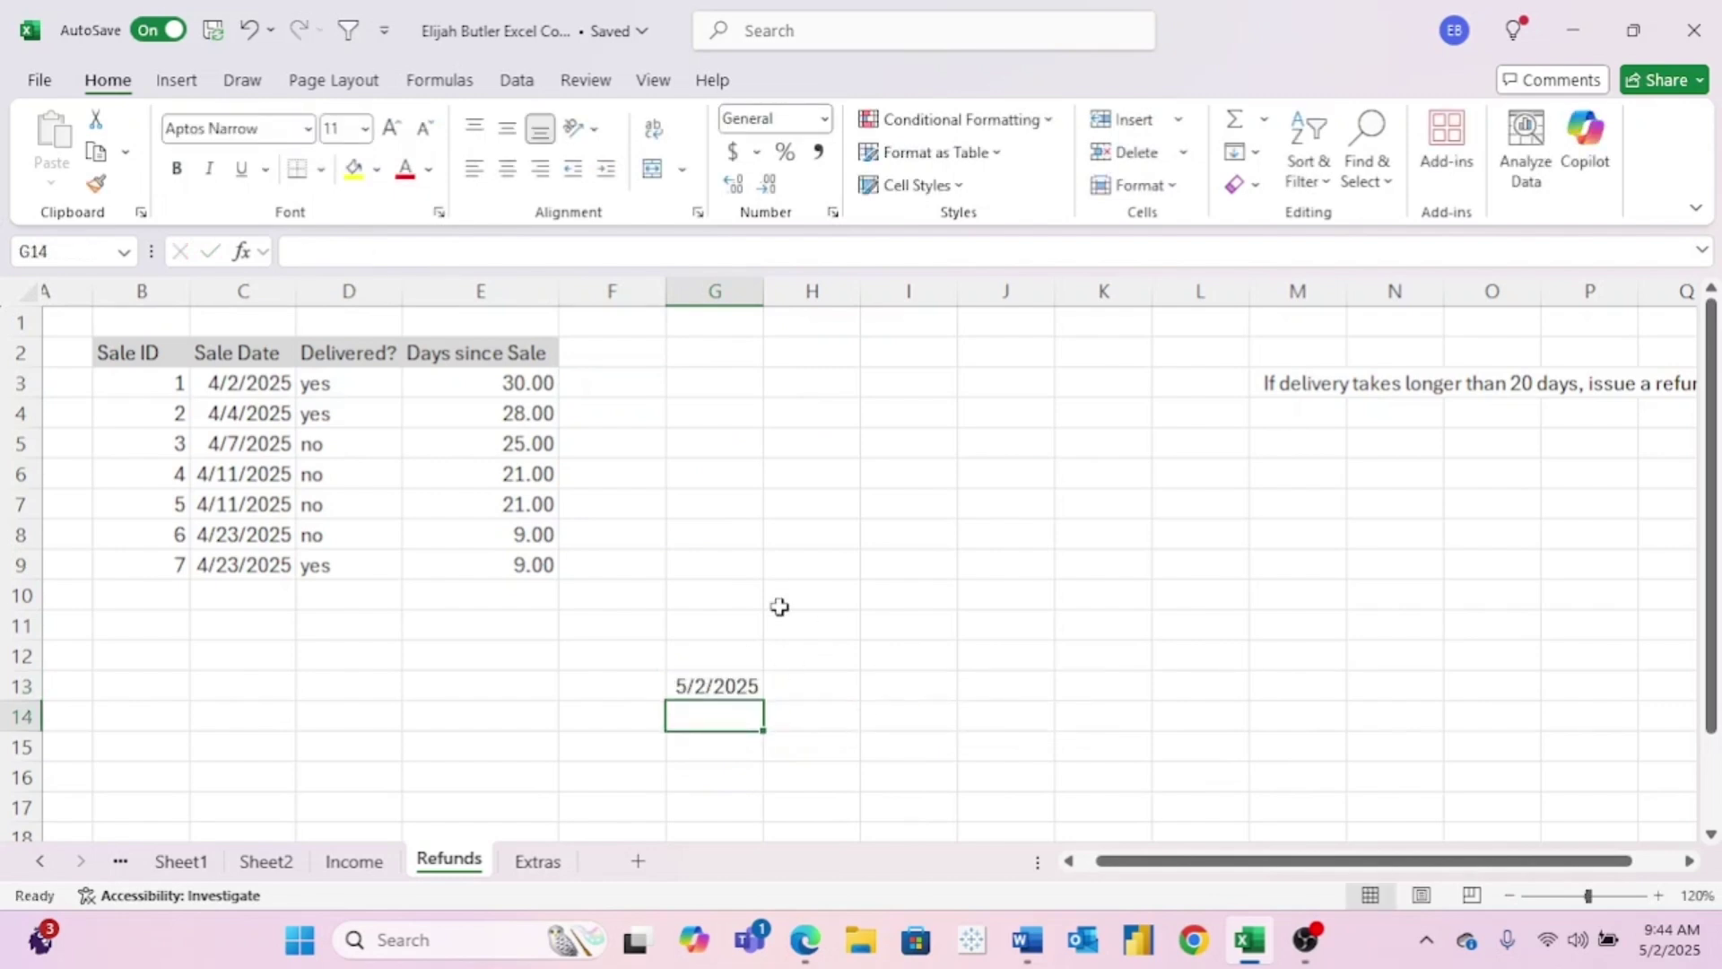
# - Enter =DATEDIF(C3,G13,"M") in F3
pyautogui.click(653, 389)
pyautogui.write('=datedif(')
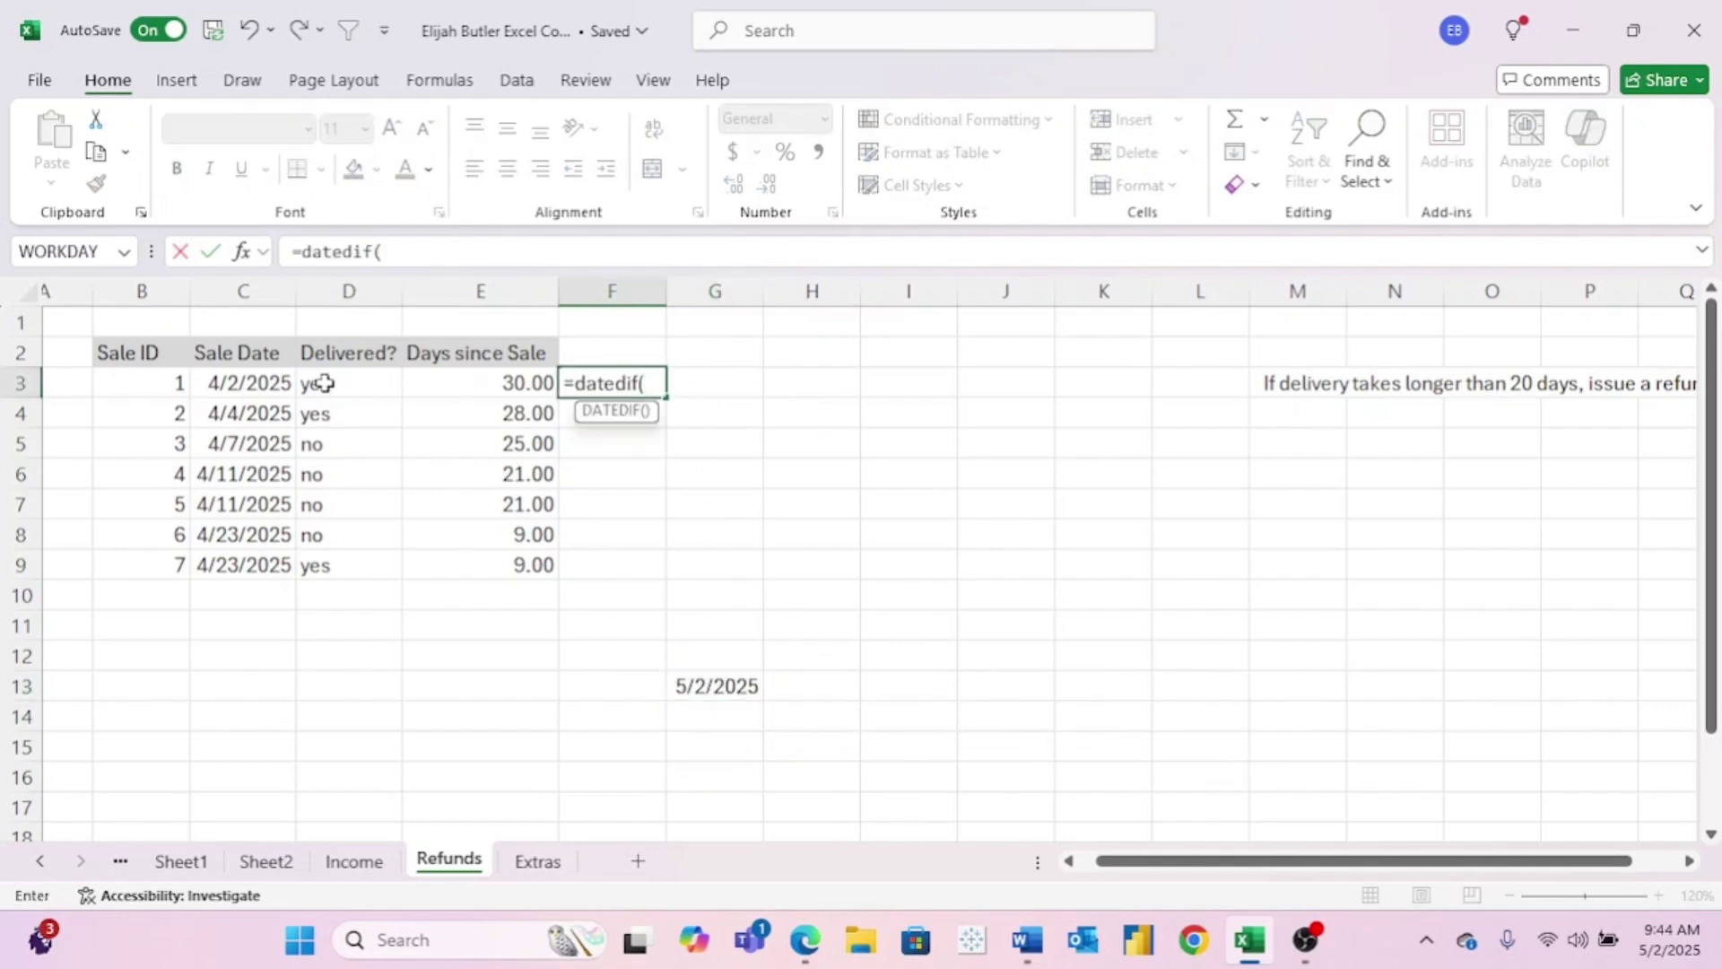
pyautogui.click(261, 383)
pyautogui.write(',')
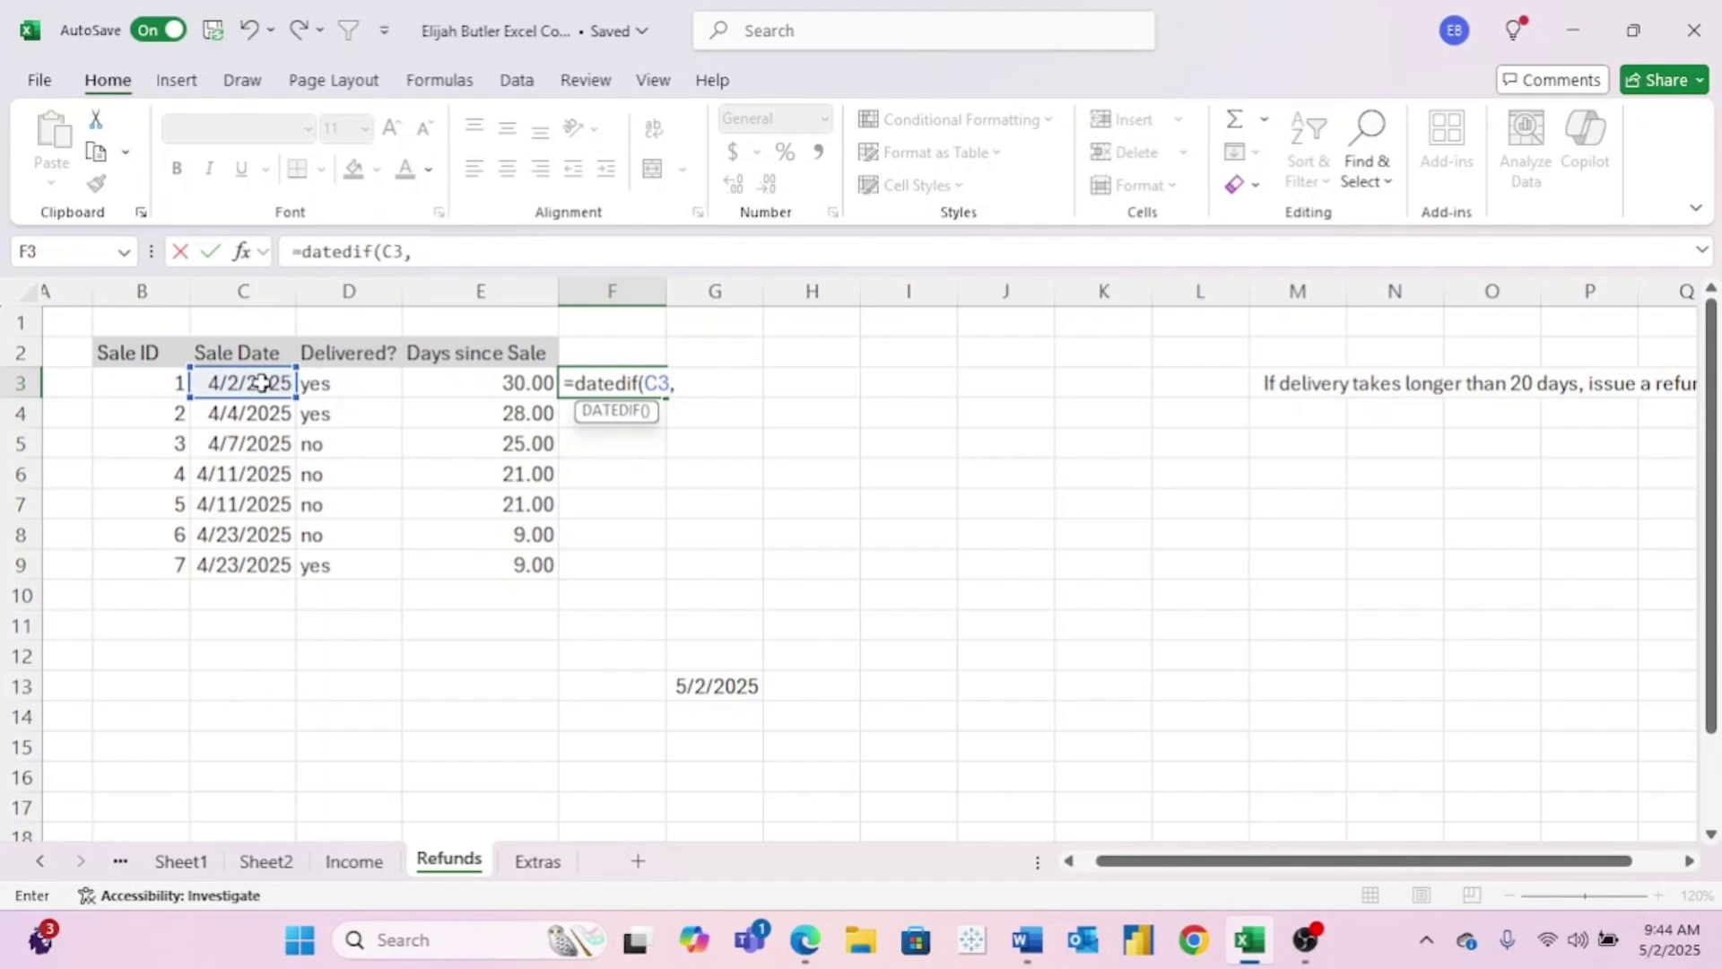
pyautogui.click(705, 681)
pyautogui.write(',')
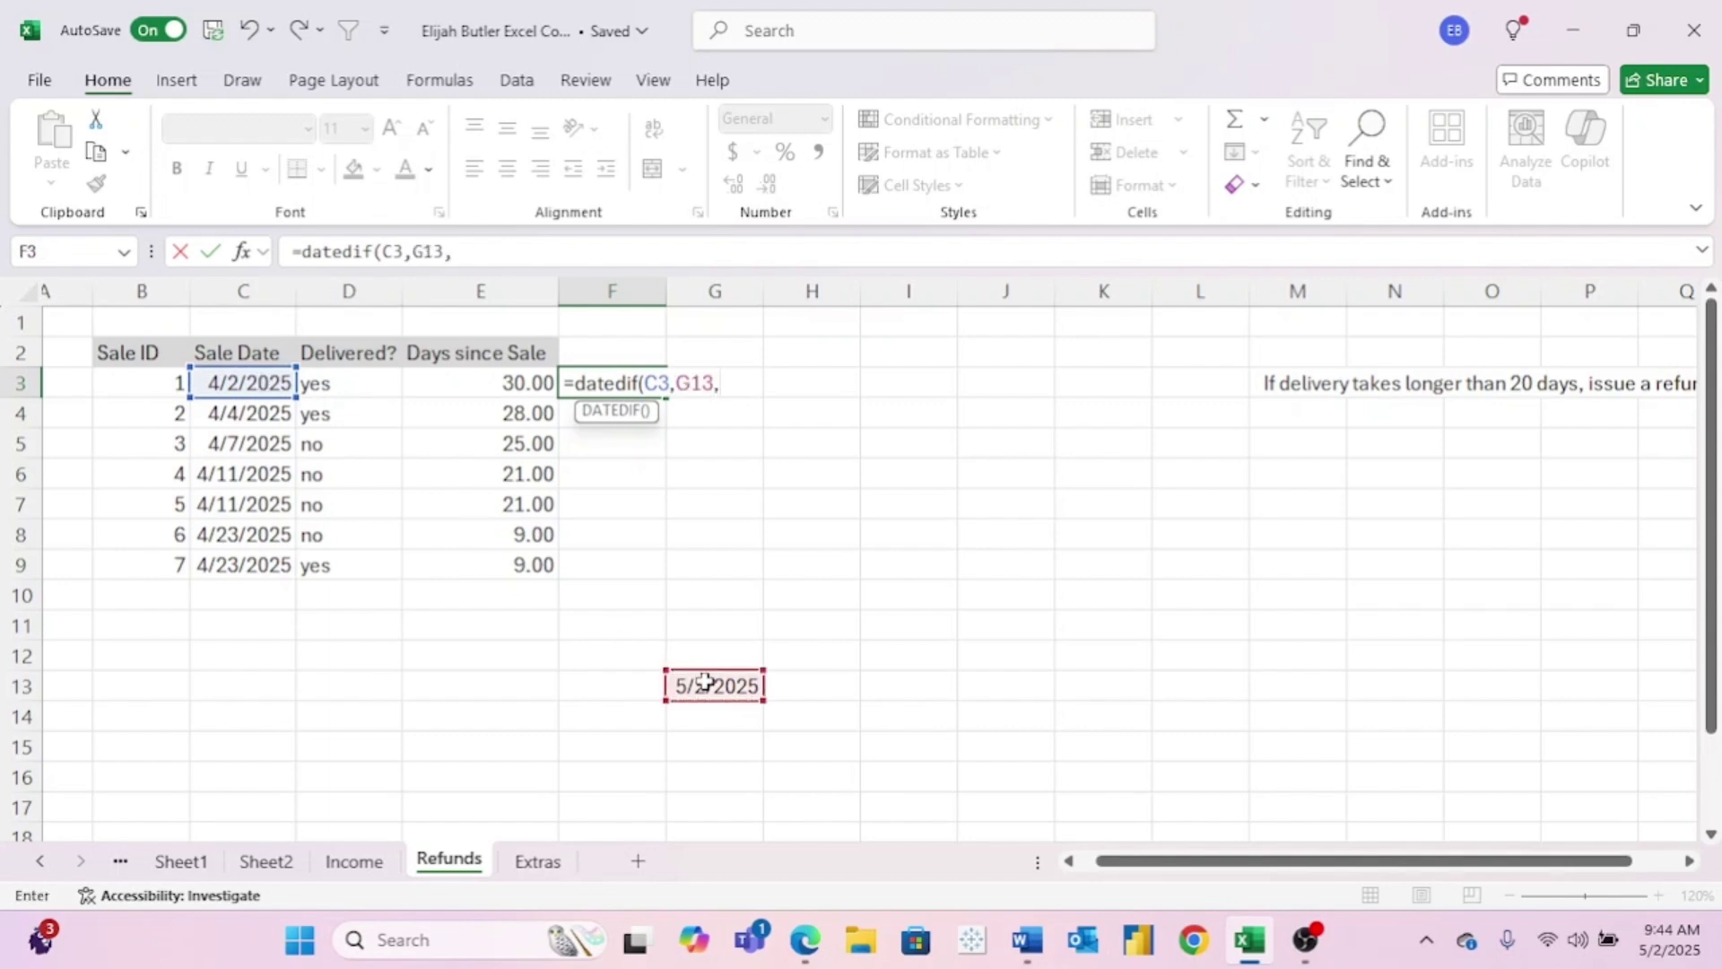
pyautogui.write('"M"')
pyautogui.press('Return')
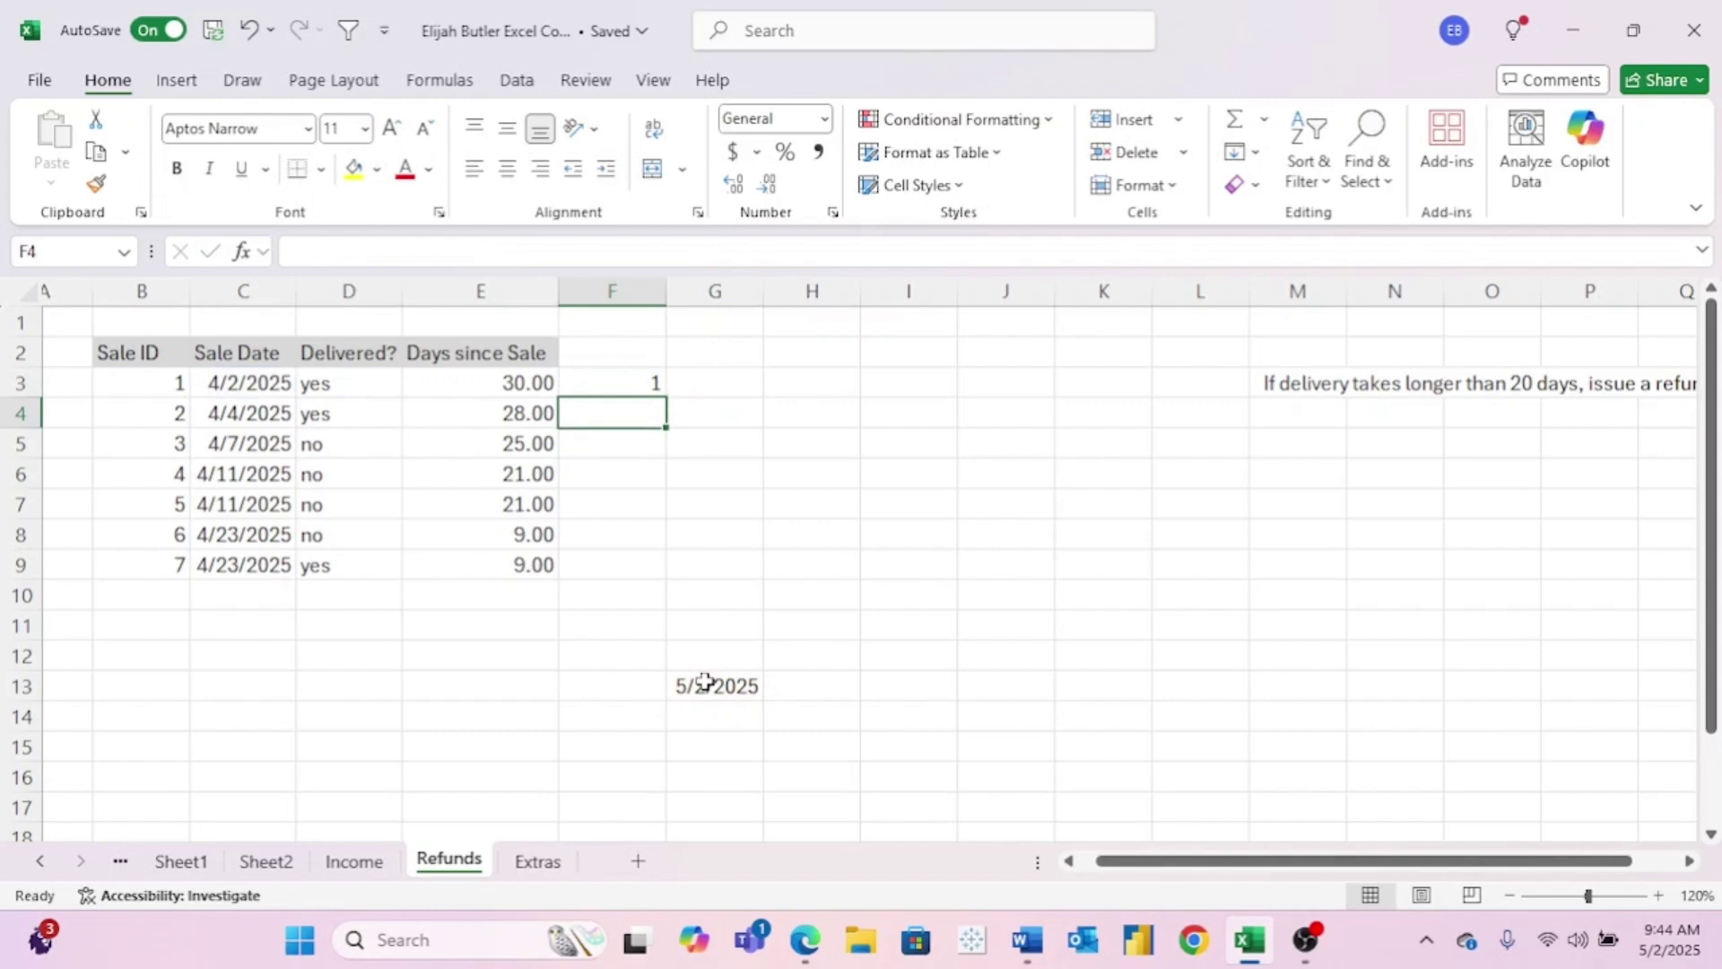
# - Make G13 absolute as $G$13 and fill F3 down to F9, showing 1.00 then 0.00
pyautogui.press('Up')
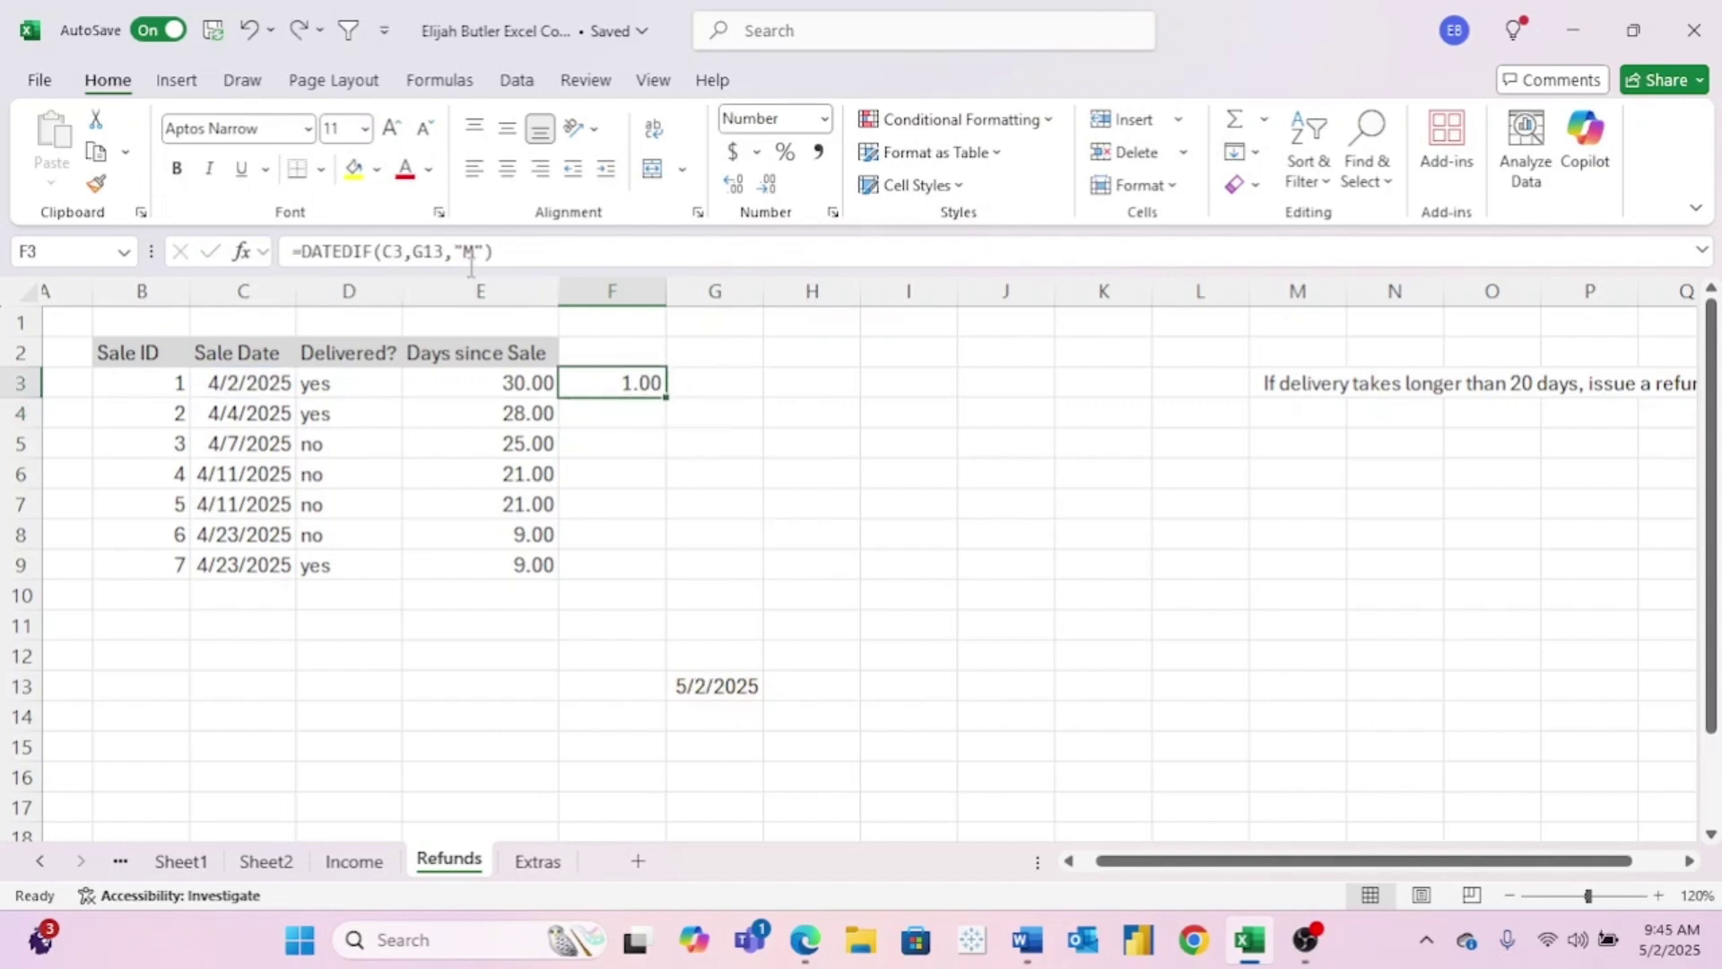
pyautogui.click(420, 251)
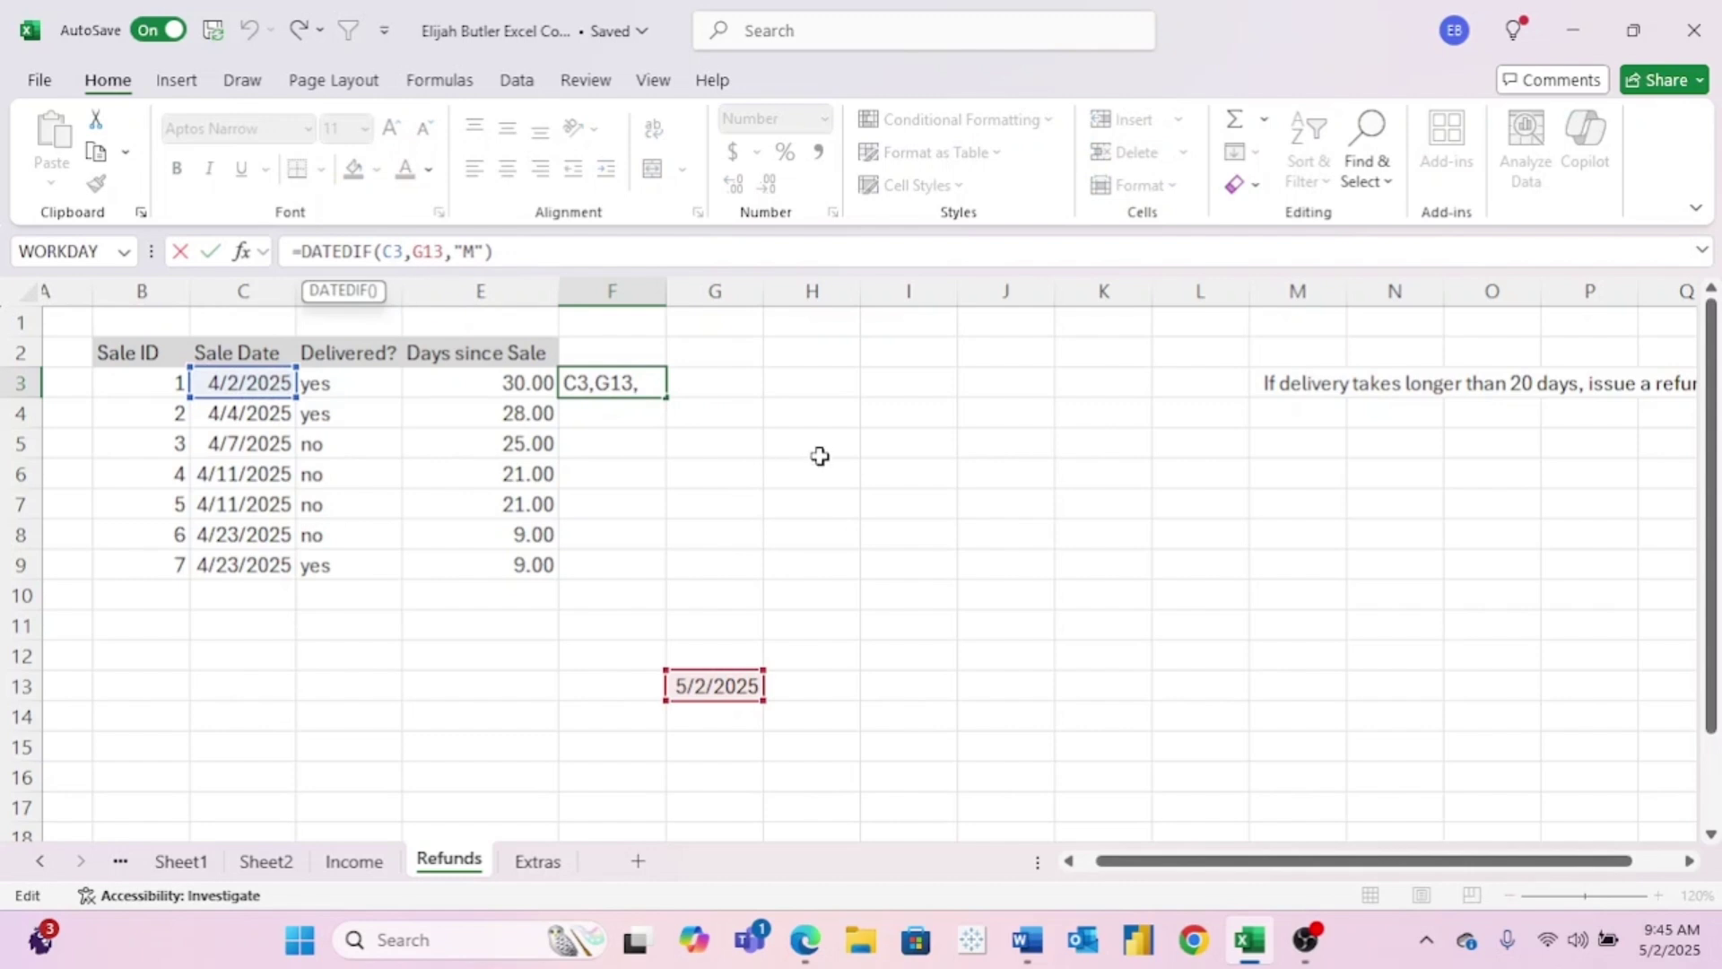
pyautogui.press('F4')
pyautogui.hotkey('ctrl', 'Return')
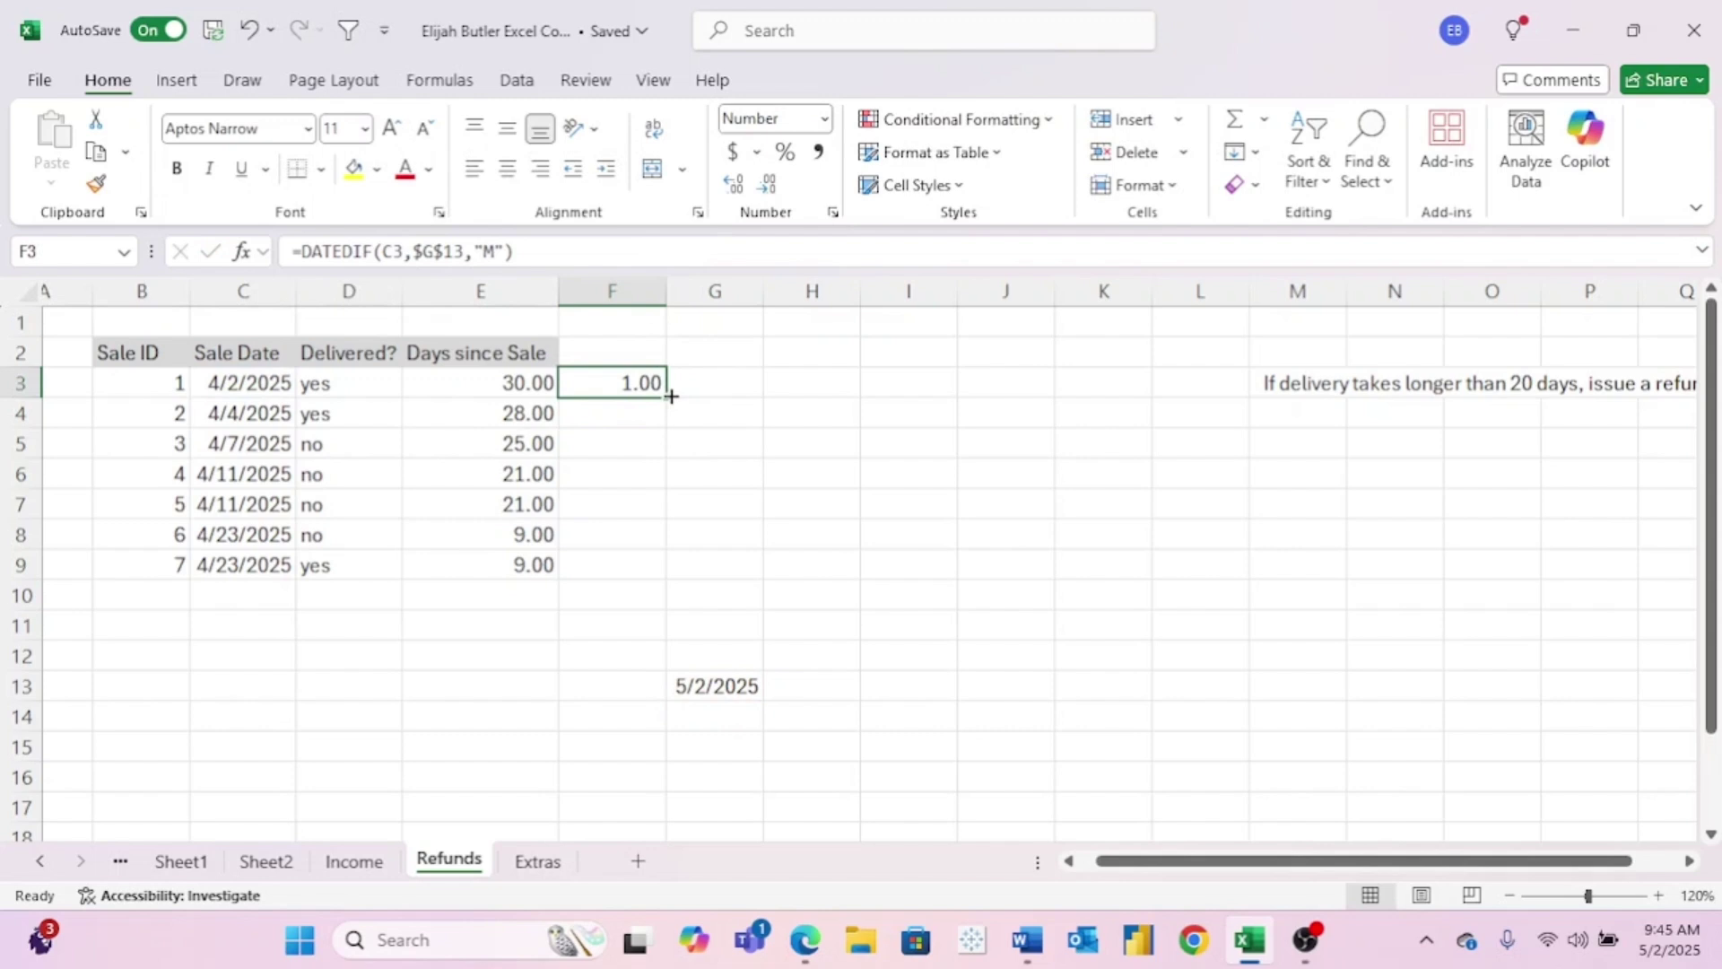
pyautogui.moveTo(671, 395); pyautogui.dragTo(669, 580)
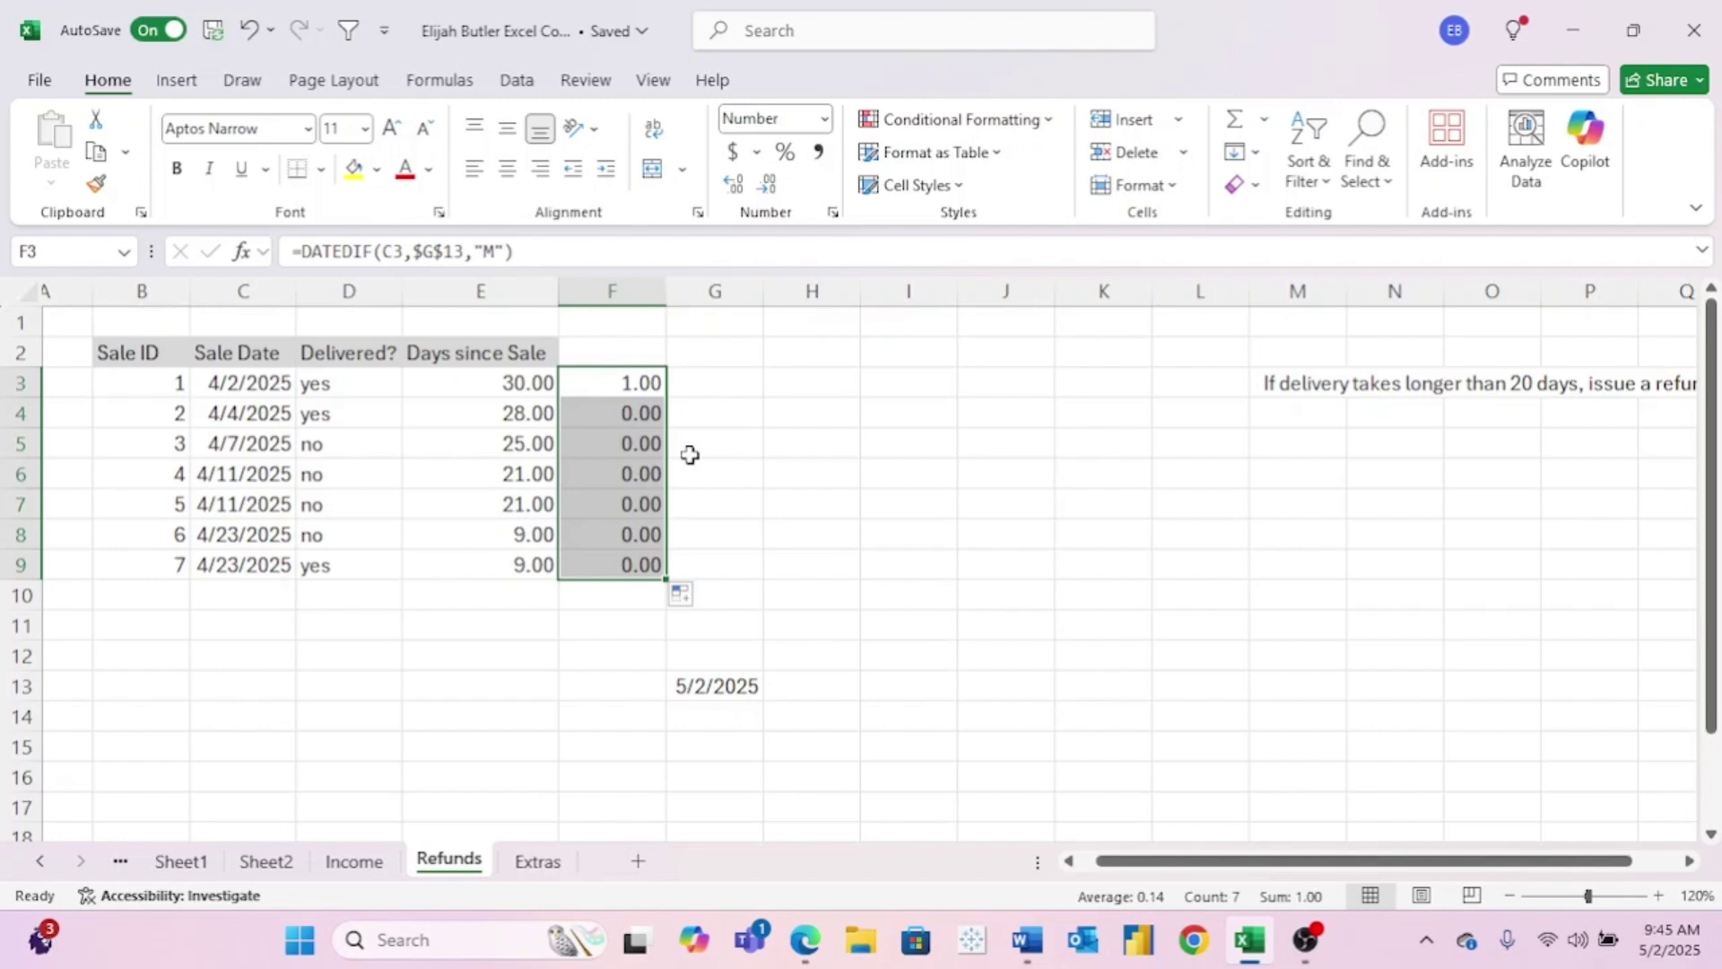
# - Try =yearfrac(C3,=today()) in G3 and dismiss the resulting formula error
pyautogui.press('Right')
pyautogui.write('=yea')
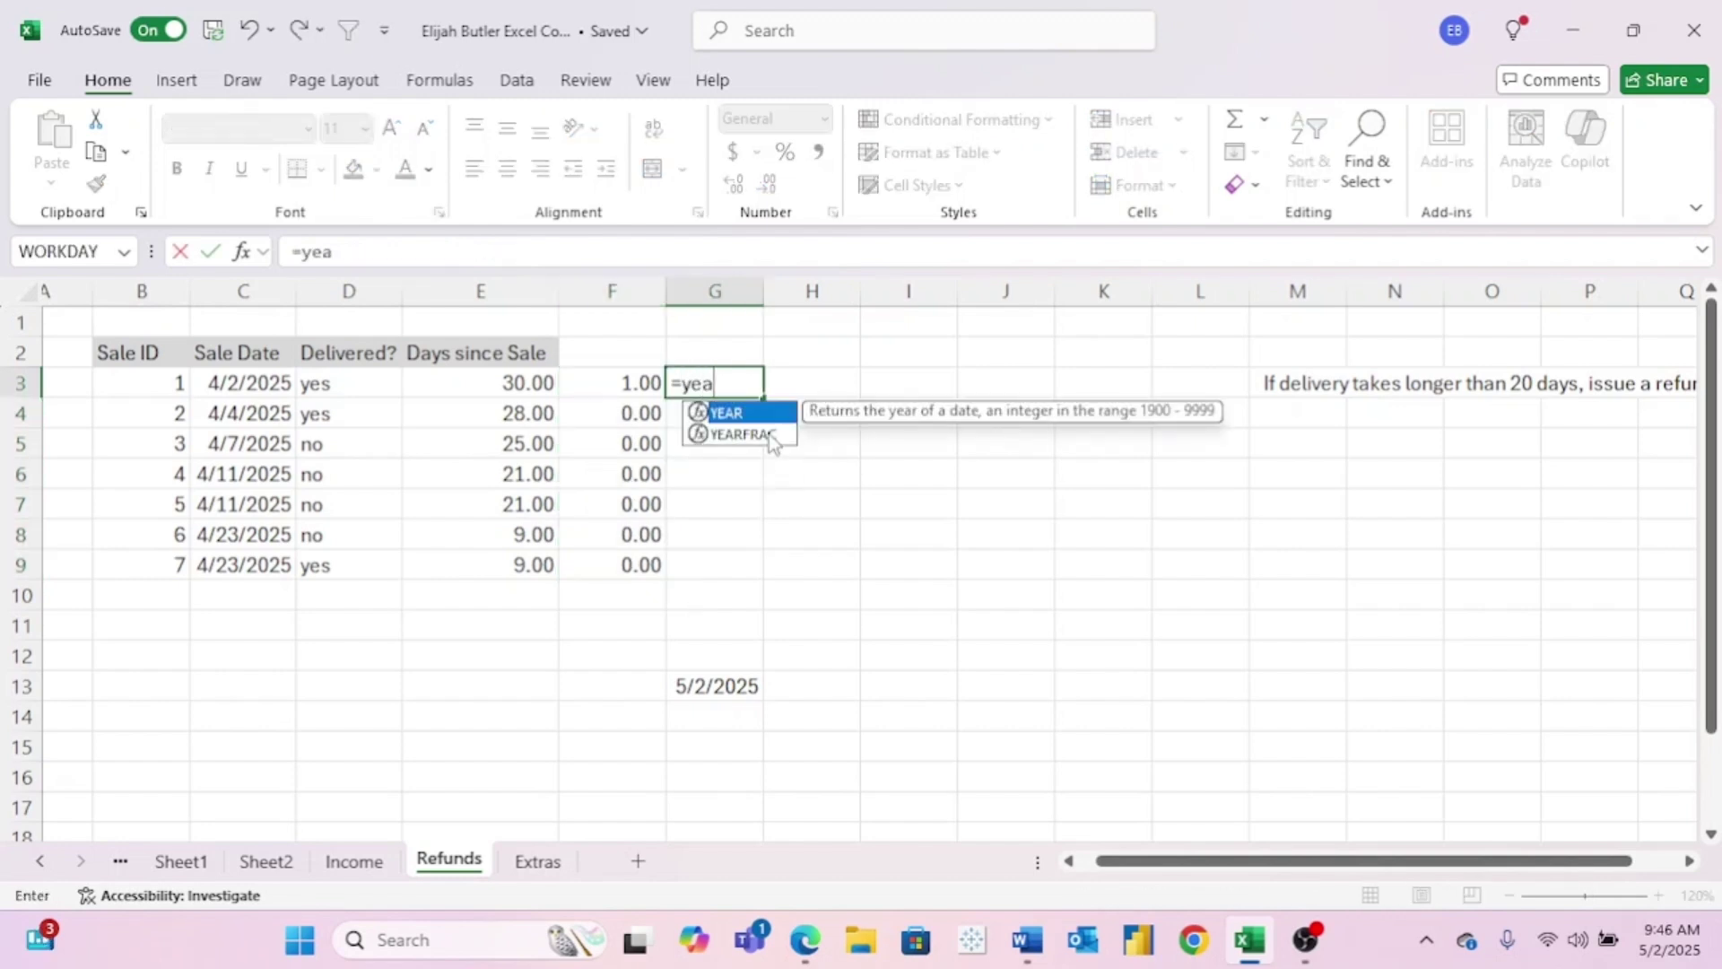
pyautogui.write('rfrac(')
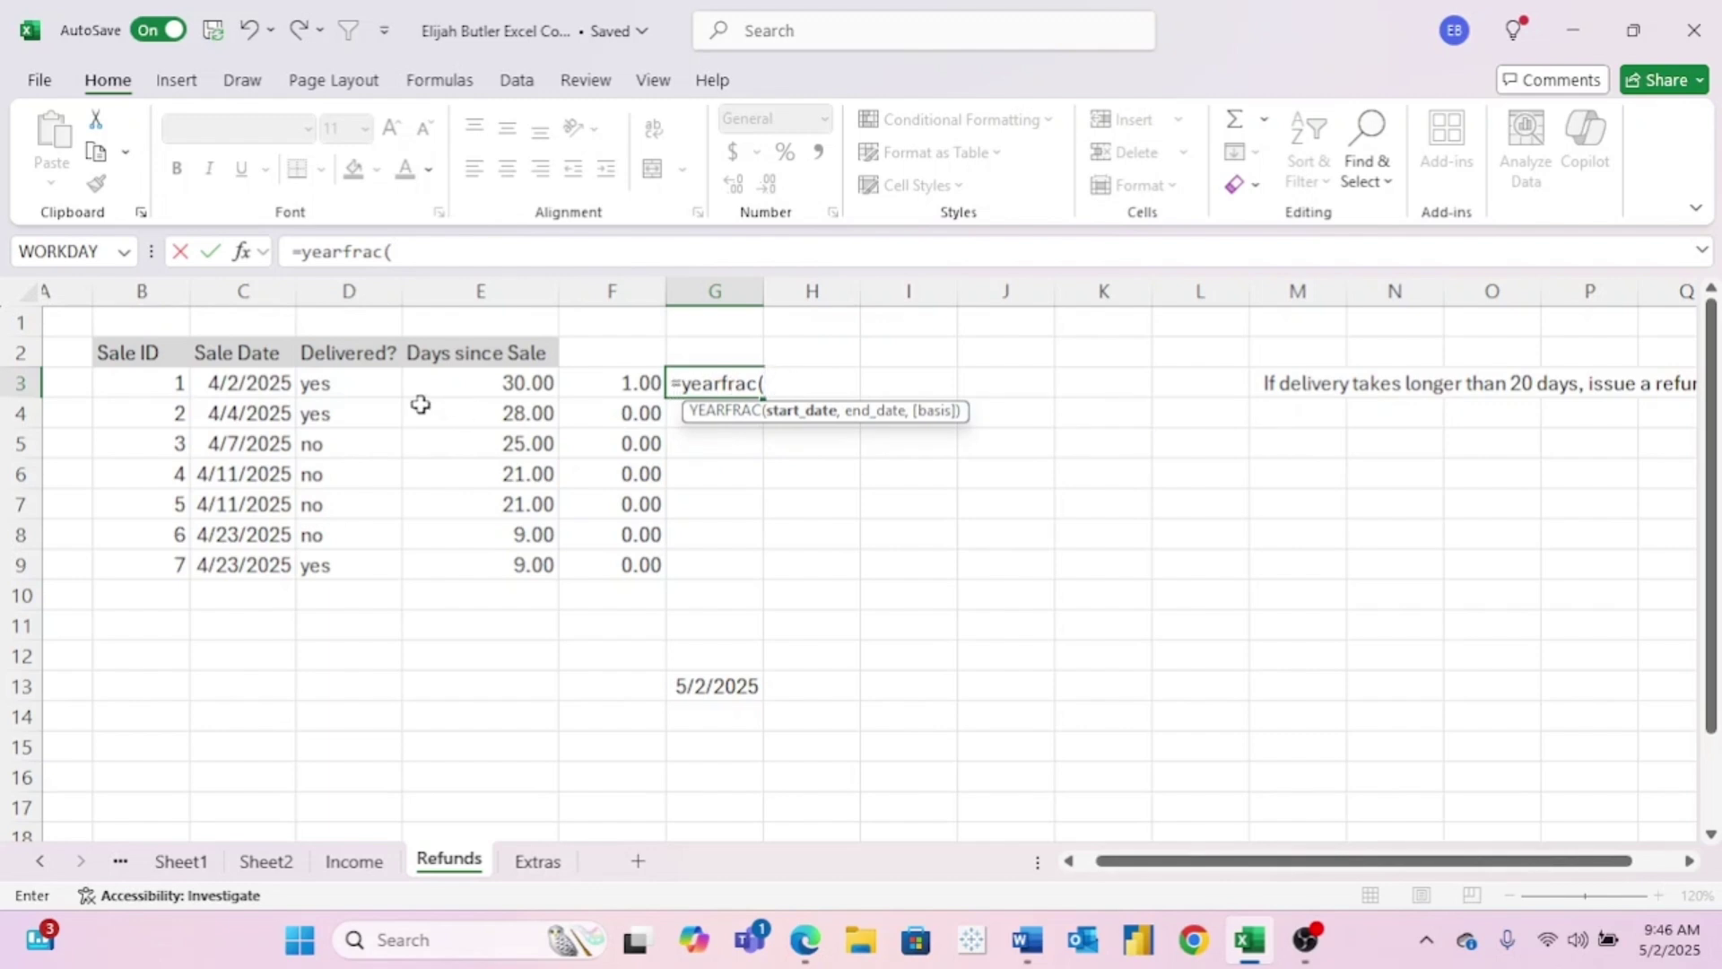
pyautogui.click(266, 383)
pyautogui.write(',=')
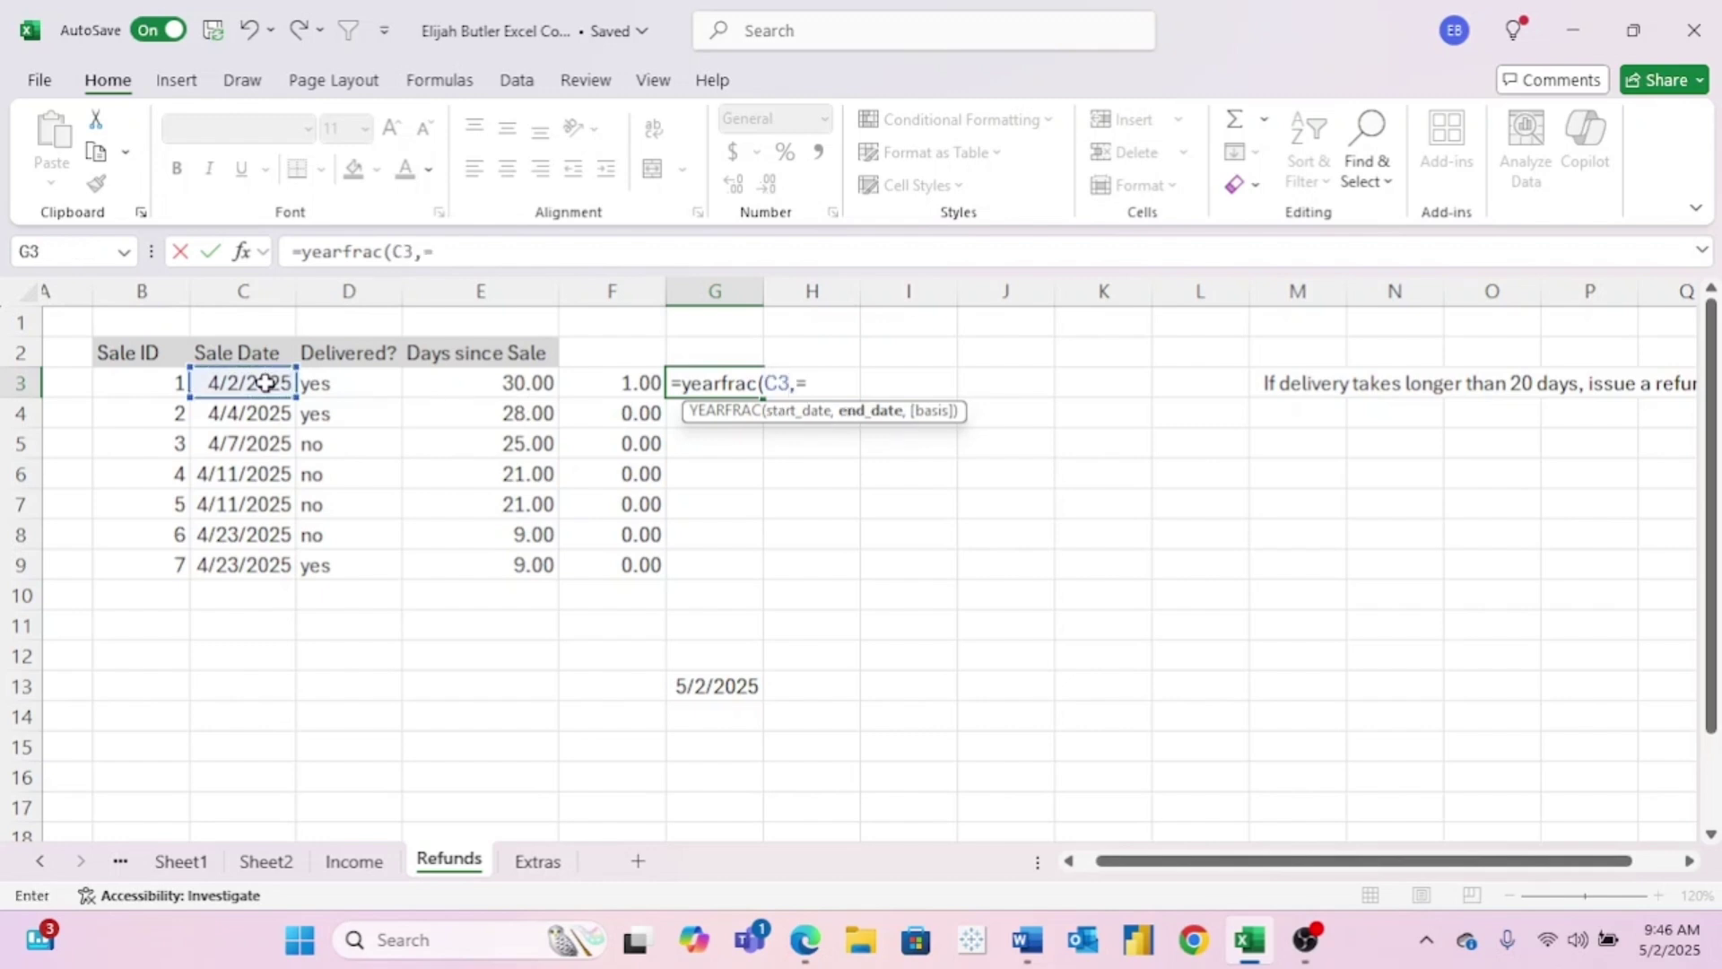
pyautogui.write('today()')
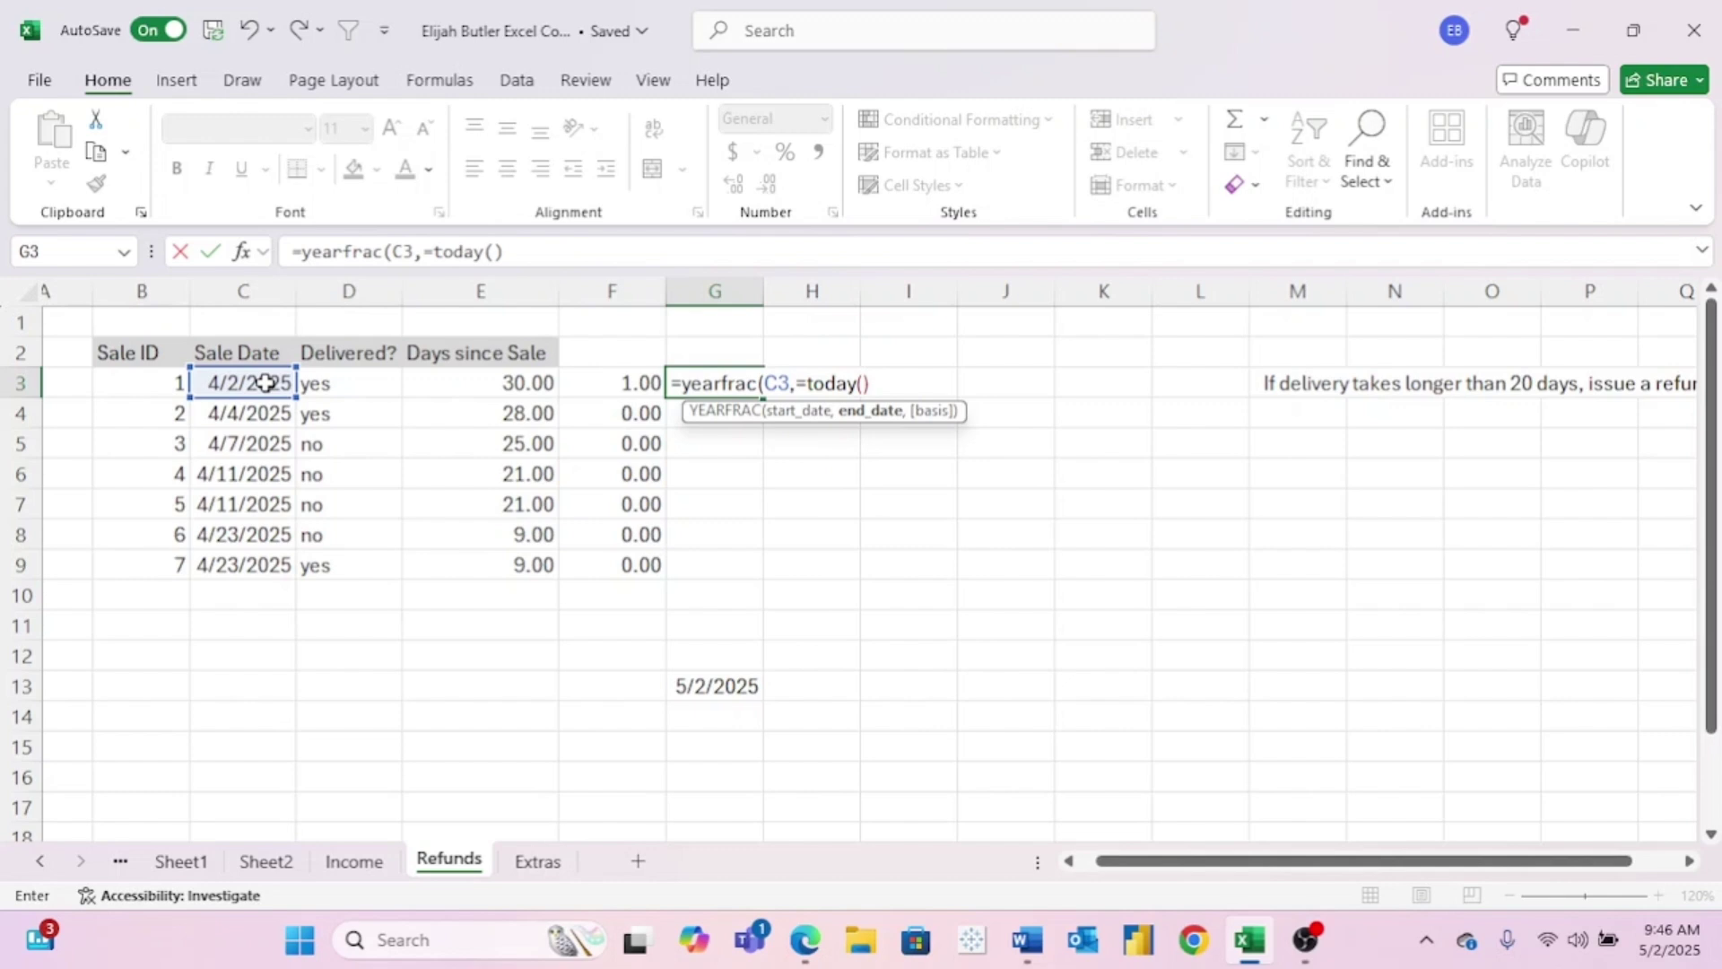
pyautogui.press('Return')
pyautogui.click(824, 601)
# - Replace today() with G13 so G3 holds =YEARFRAC(C3,G13)
pyautogui.click(555, 254)
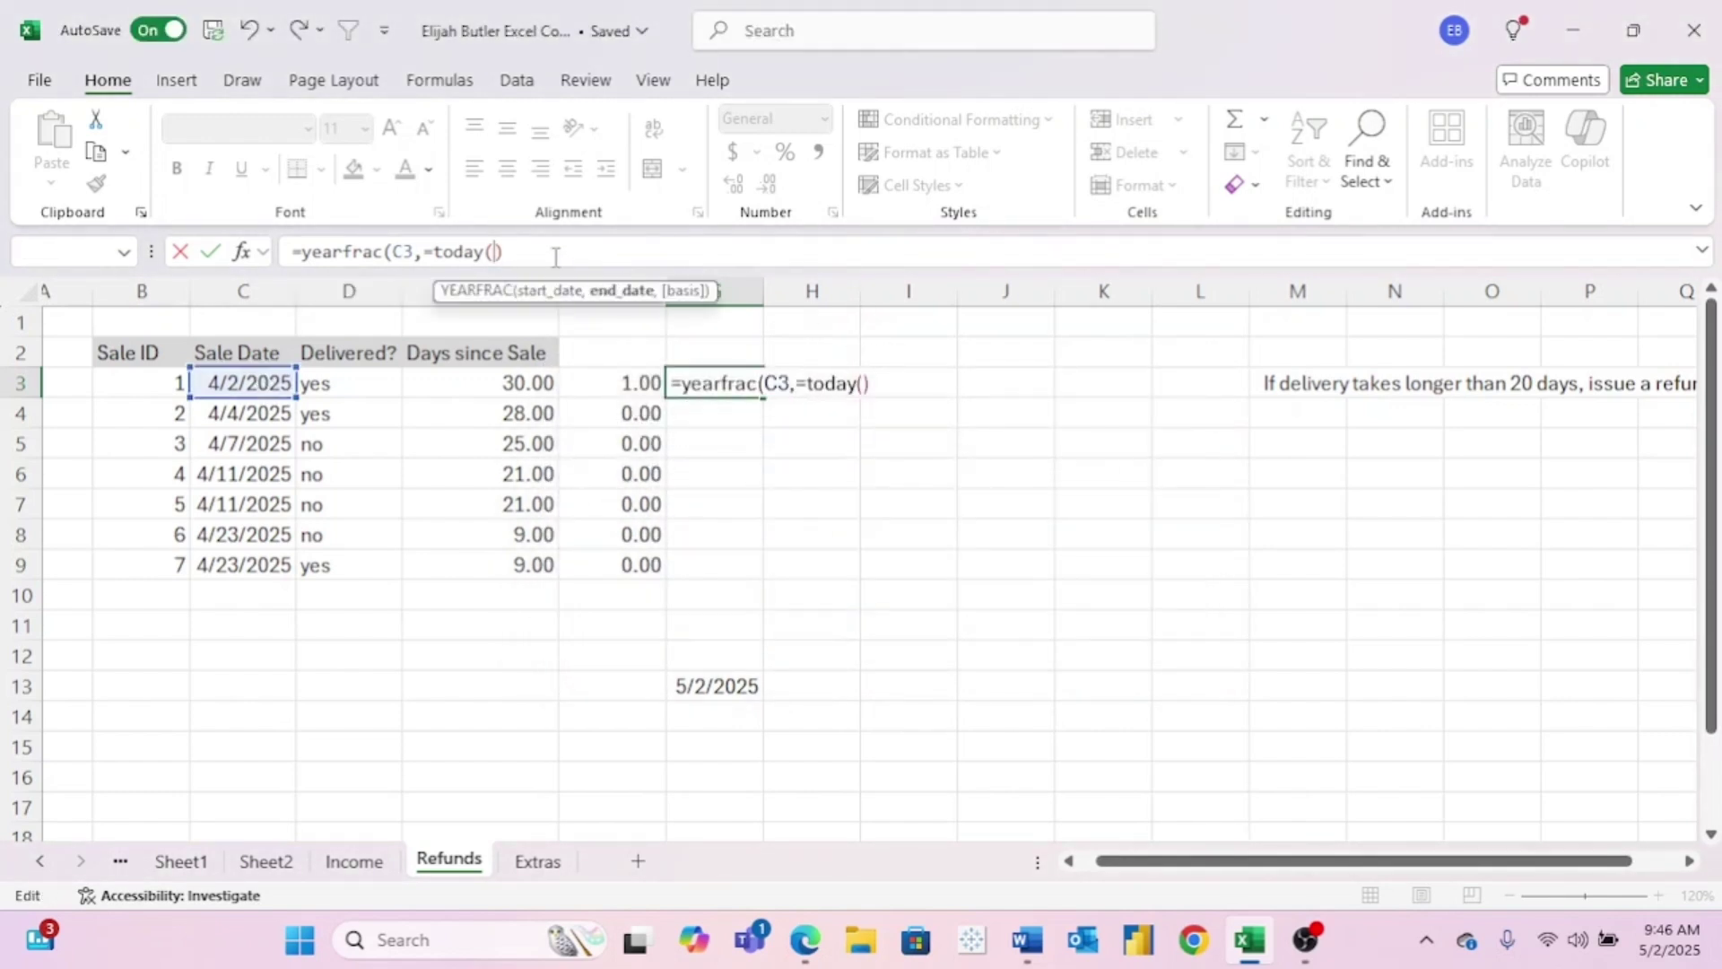
pyautogui.press('BackSpace')
pyautogui.press('BackSpace')
pyautogui.press('BackSpace')
pyautogui.press('BackSpace')
pyautogui.press('BackSpace')
pyautogui.press('BackSpace')
pyautogui.press('BackSpace')
pyautogui.press('BackSpace')
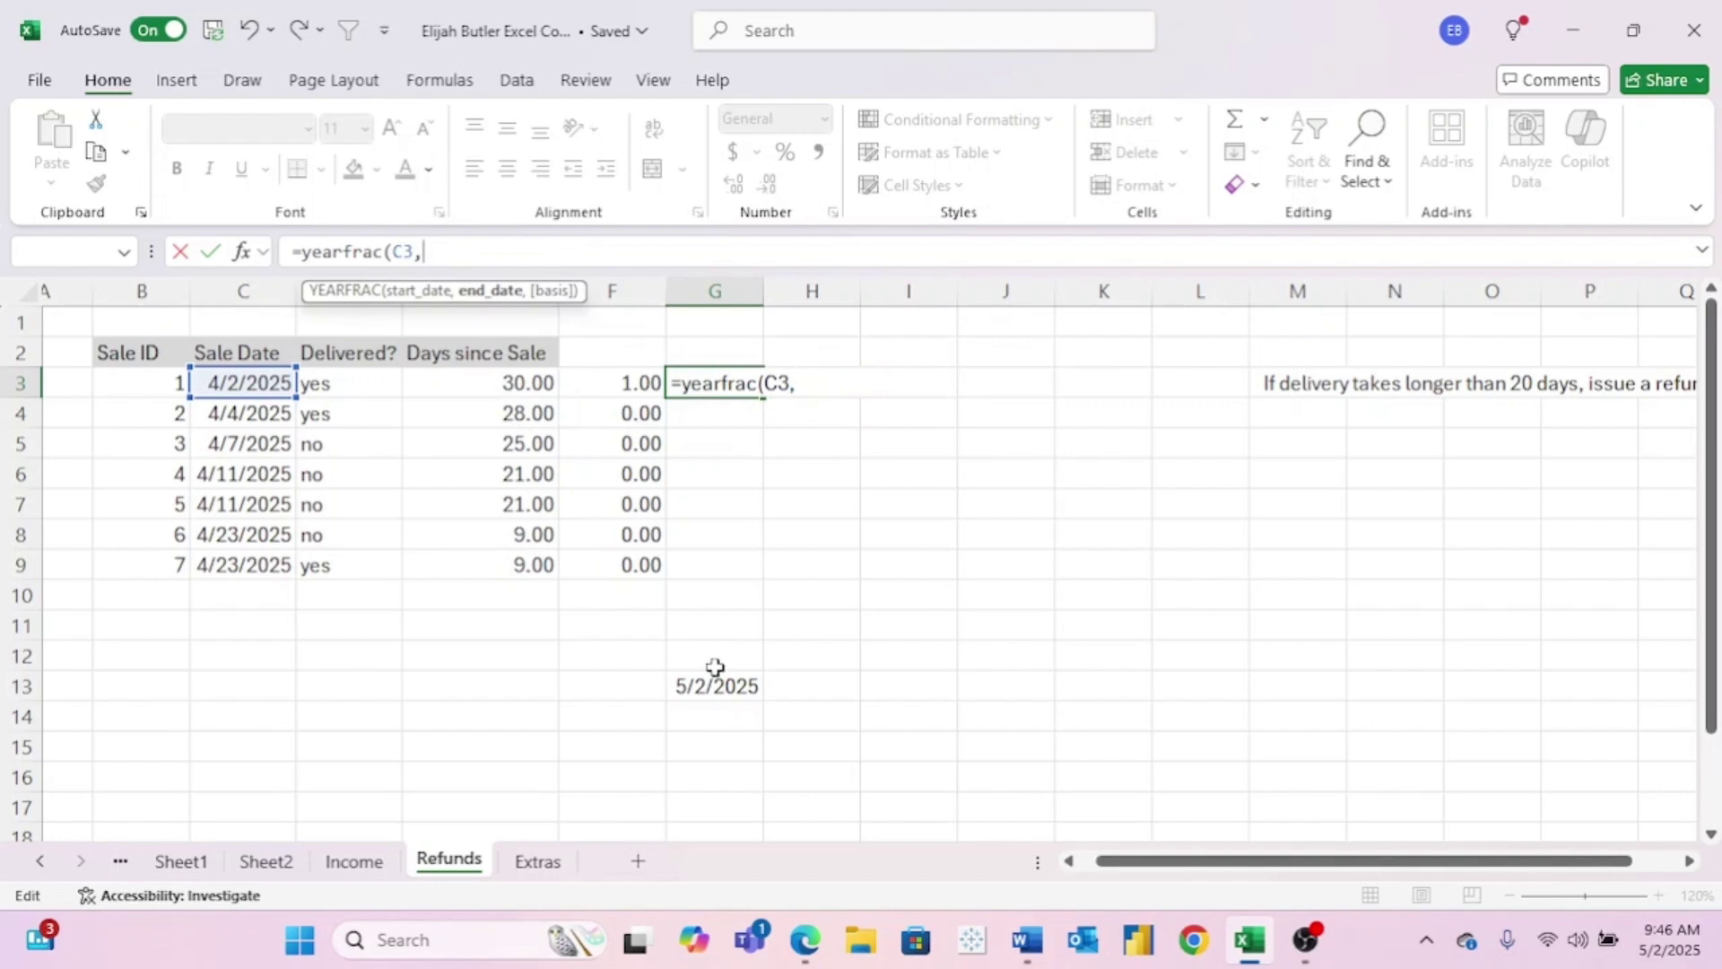
pyautogui.click(715, 667)
pyautogui.press('Return')
pyautogui.click(756, 385)
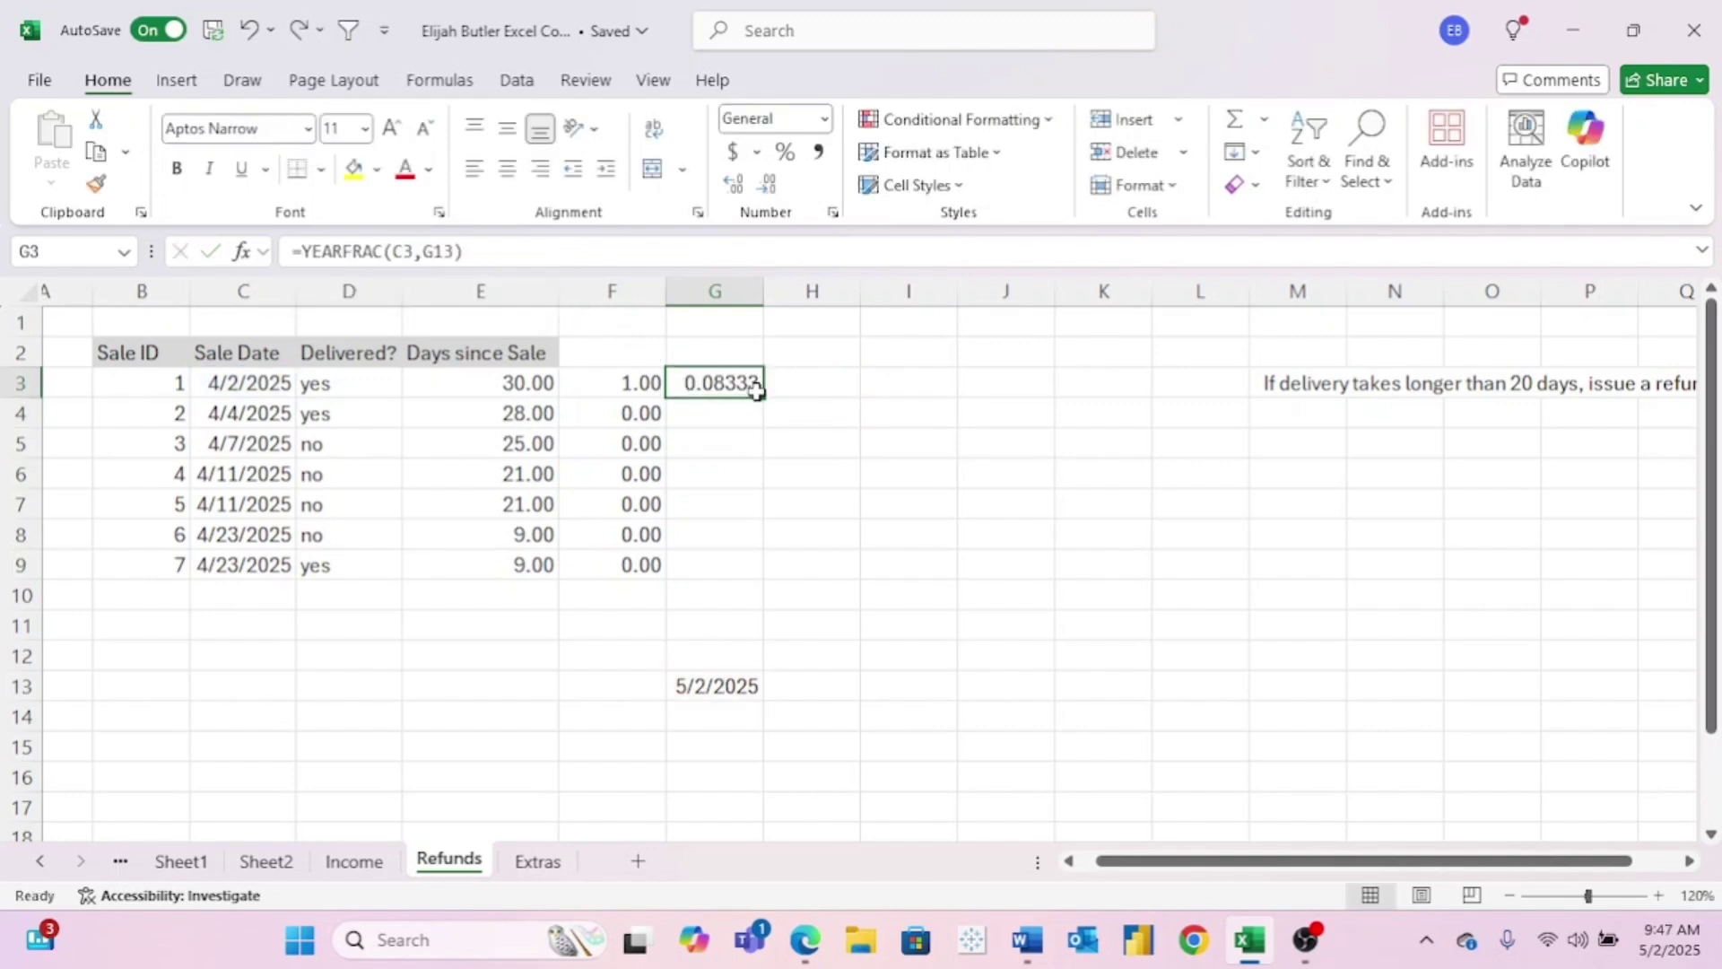
# - Make G13 absolute as $G$13 and fill G3 down to G9
pyautogui.click(429, 252)
pyautogui.press('F4')
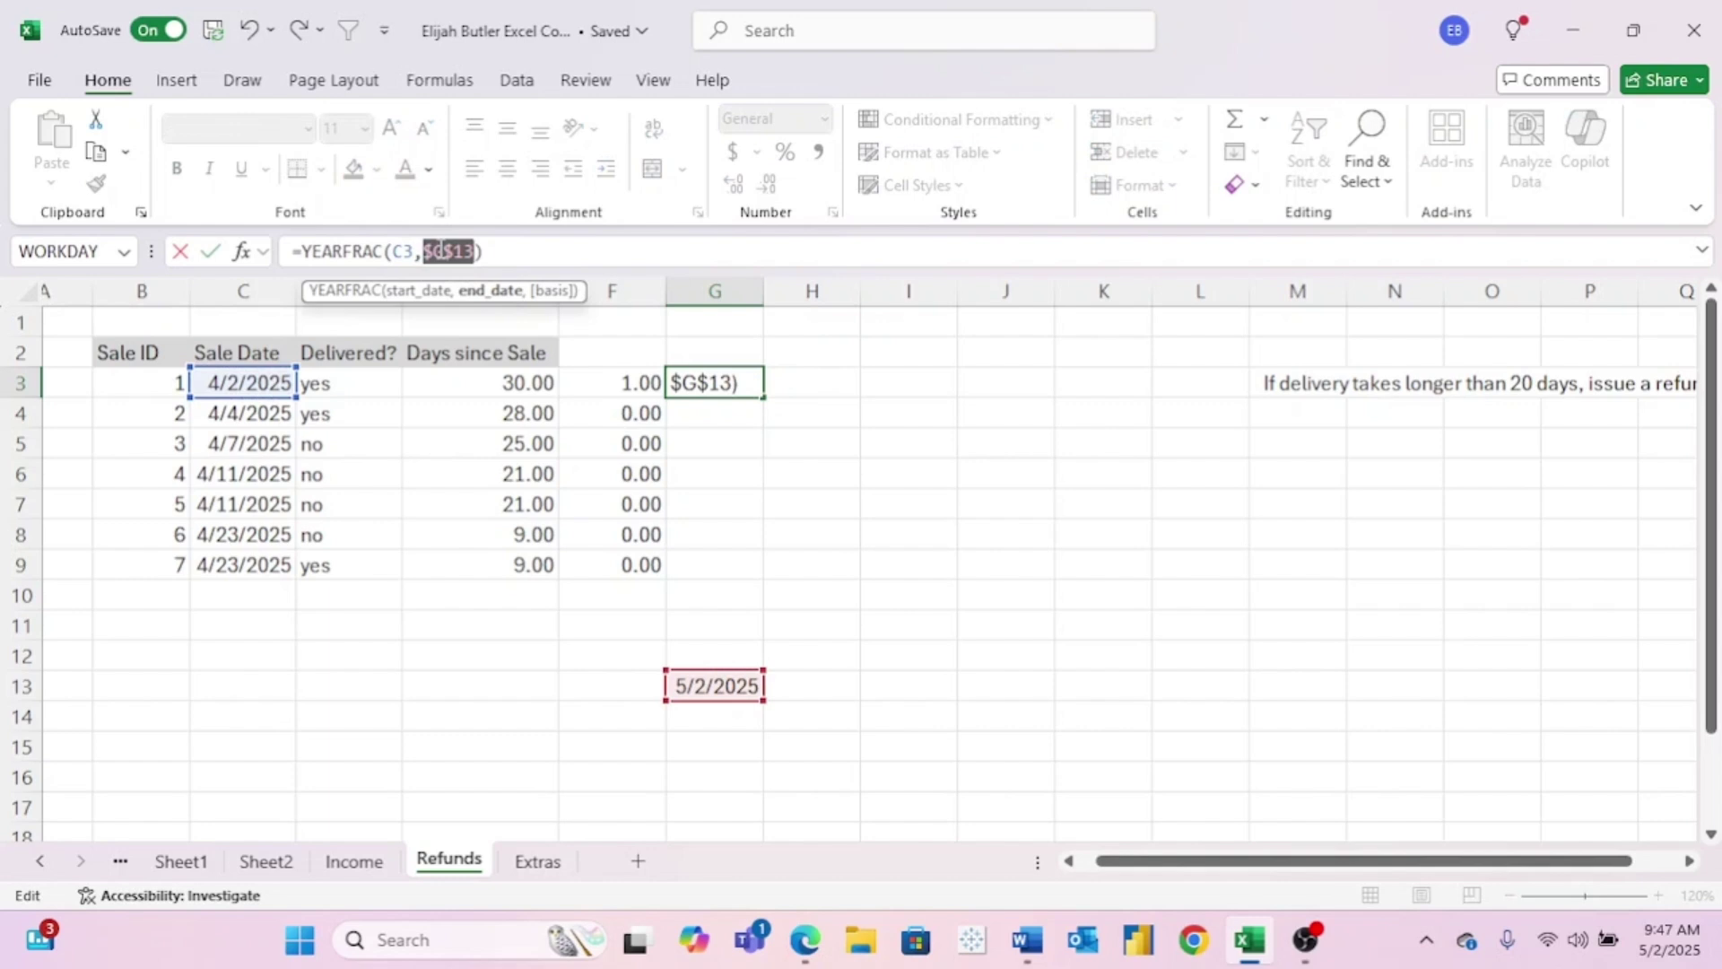
pyautogui.press('Return')
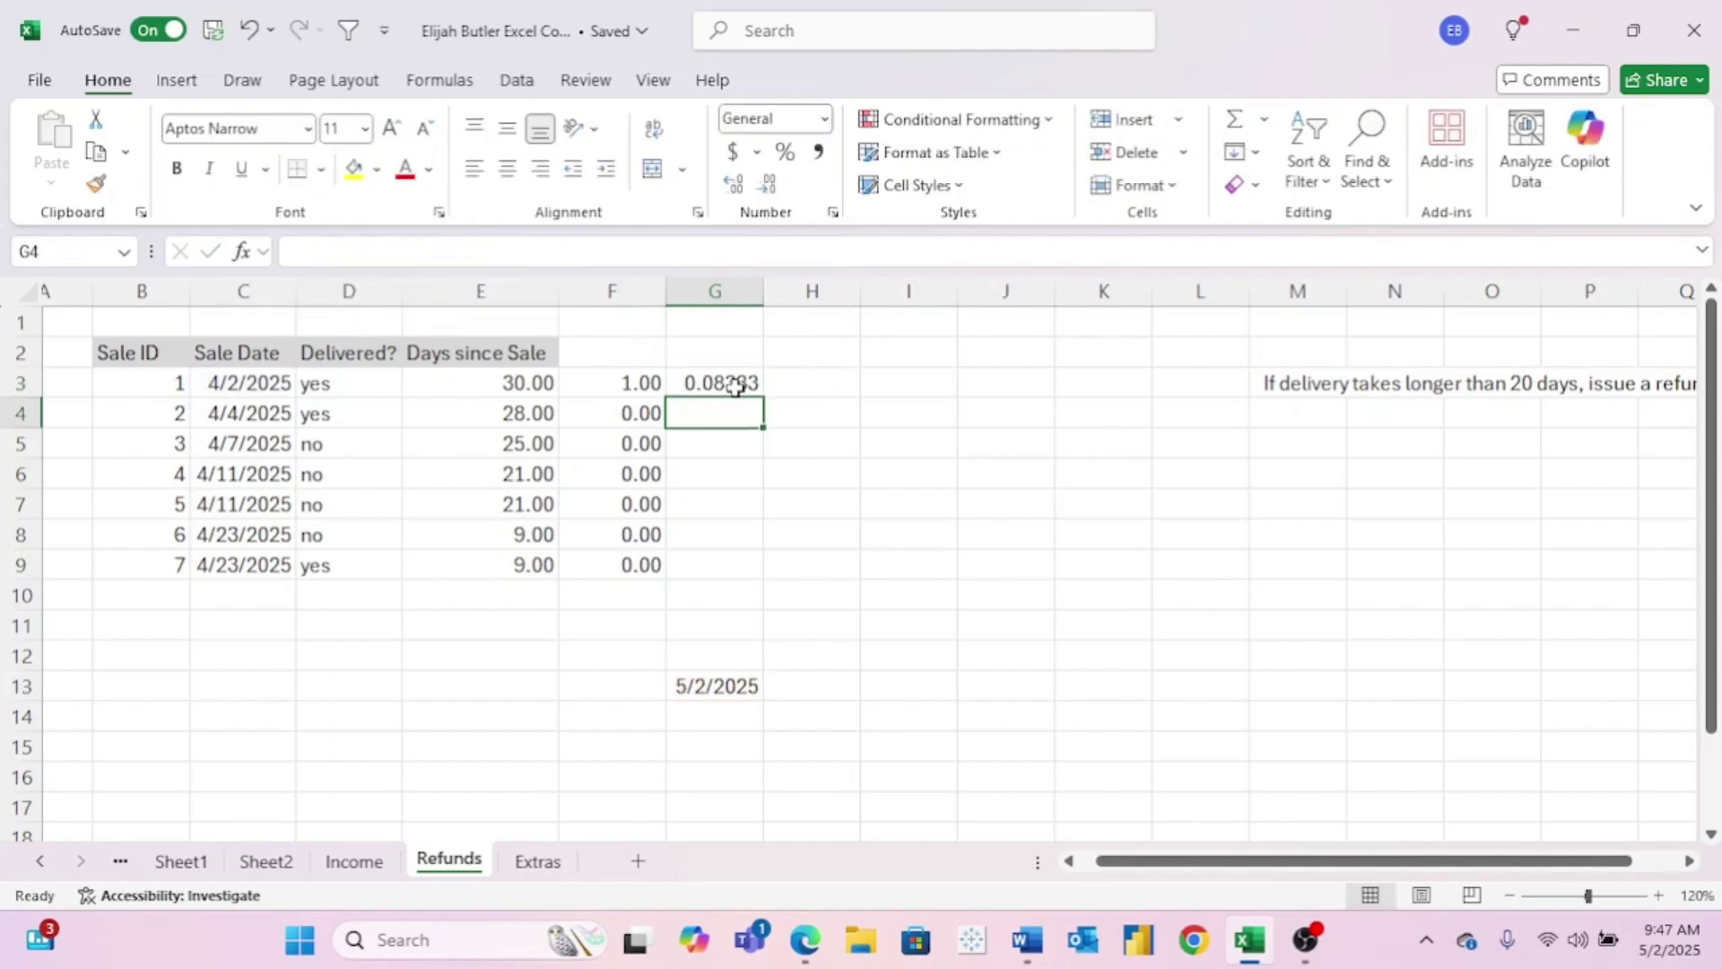
pyautogui.click(735, 386)
pyautogui.moveTo(763, 398); pyautogui.dragTo(772, 585)
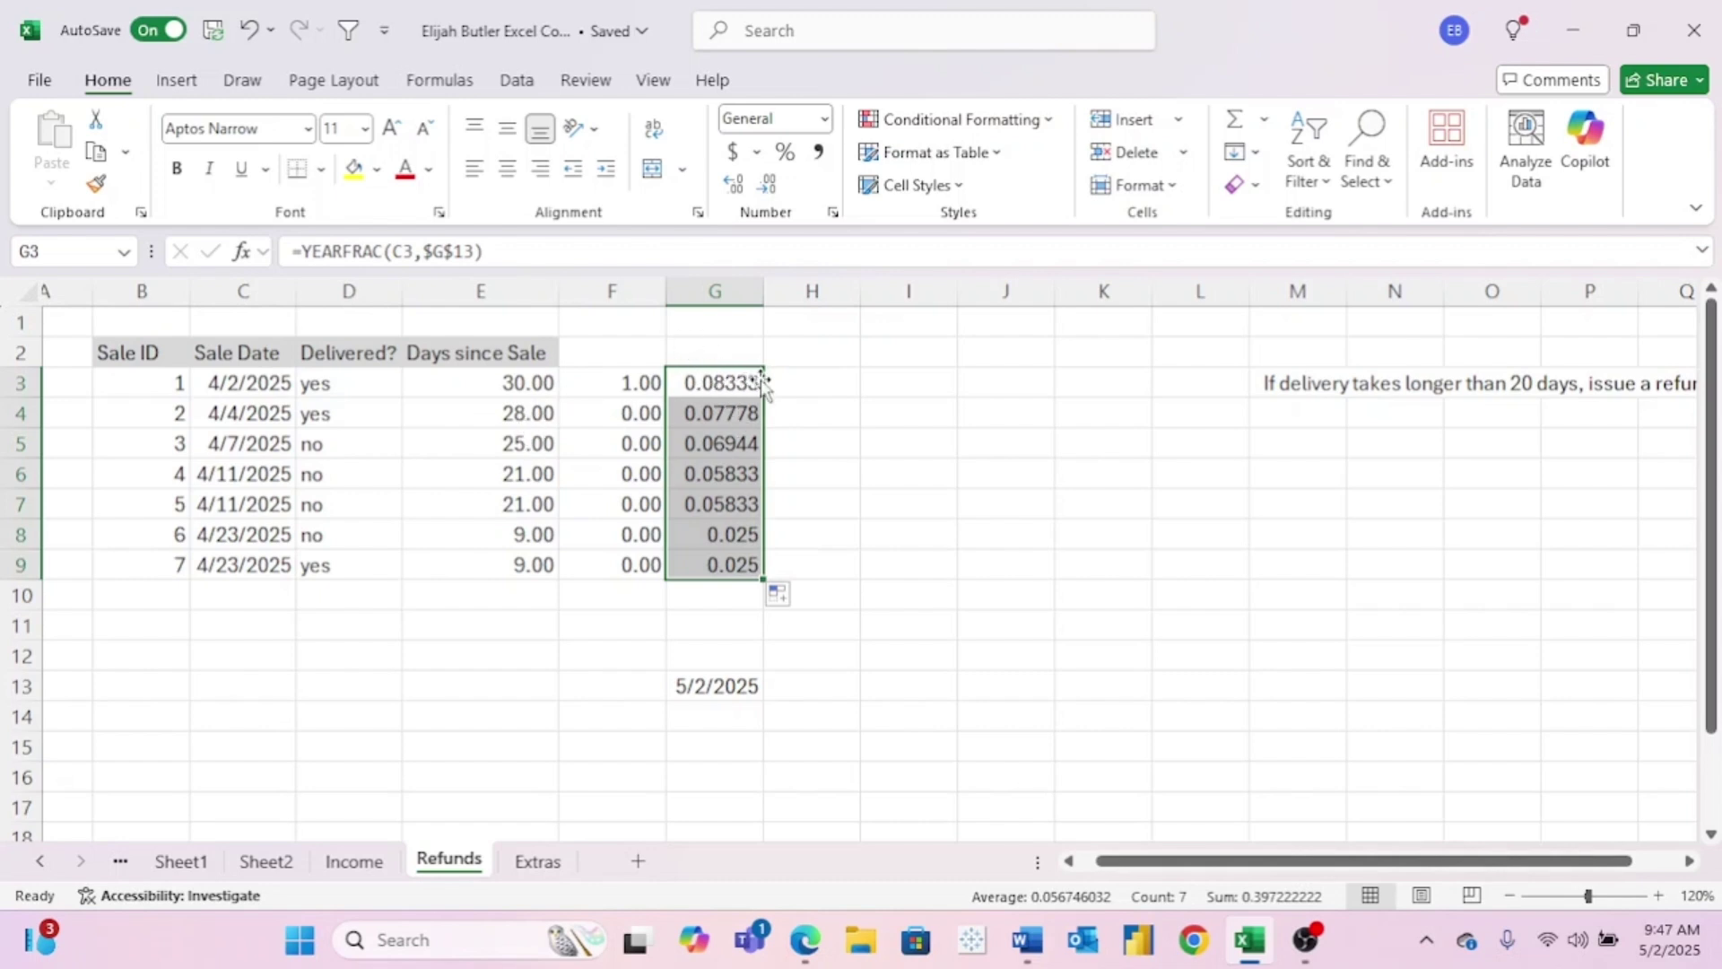
# - Enter =G3*12 in H3
pyautogui.click(788, 385)
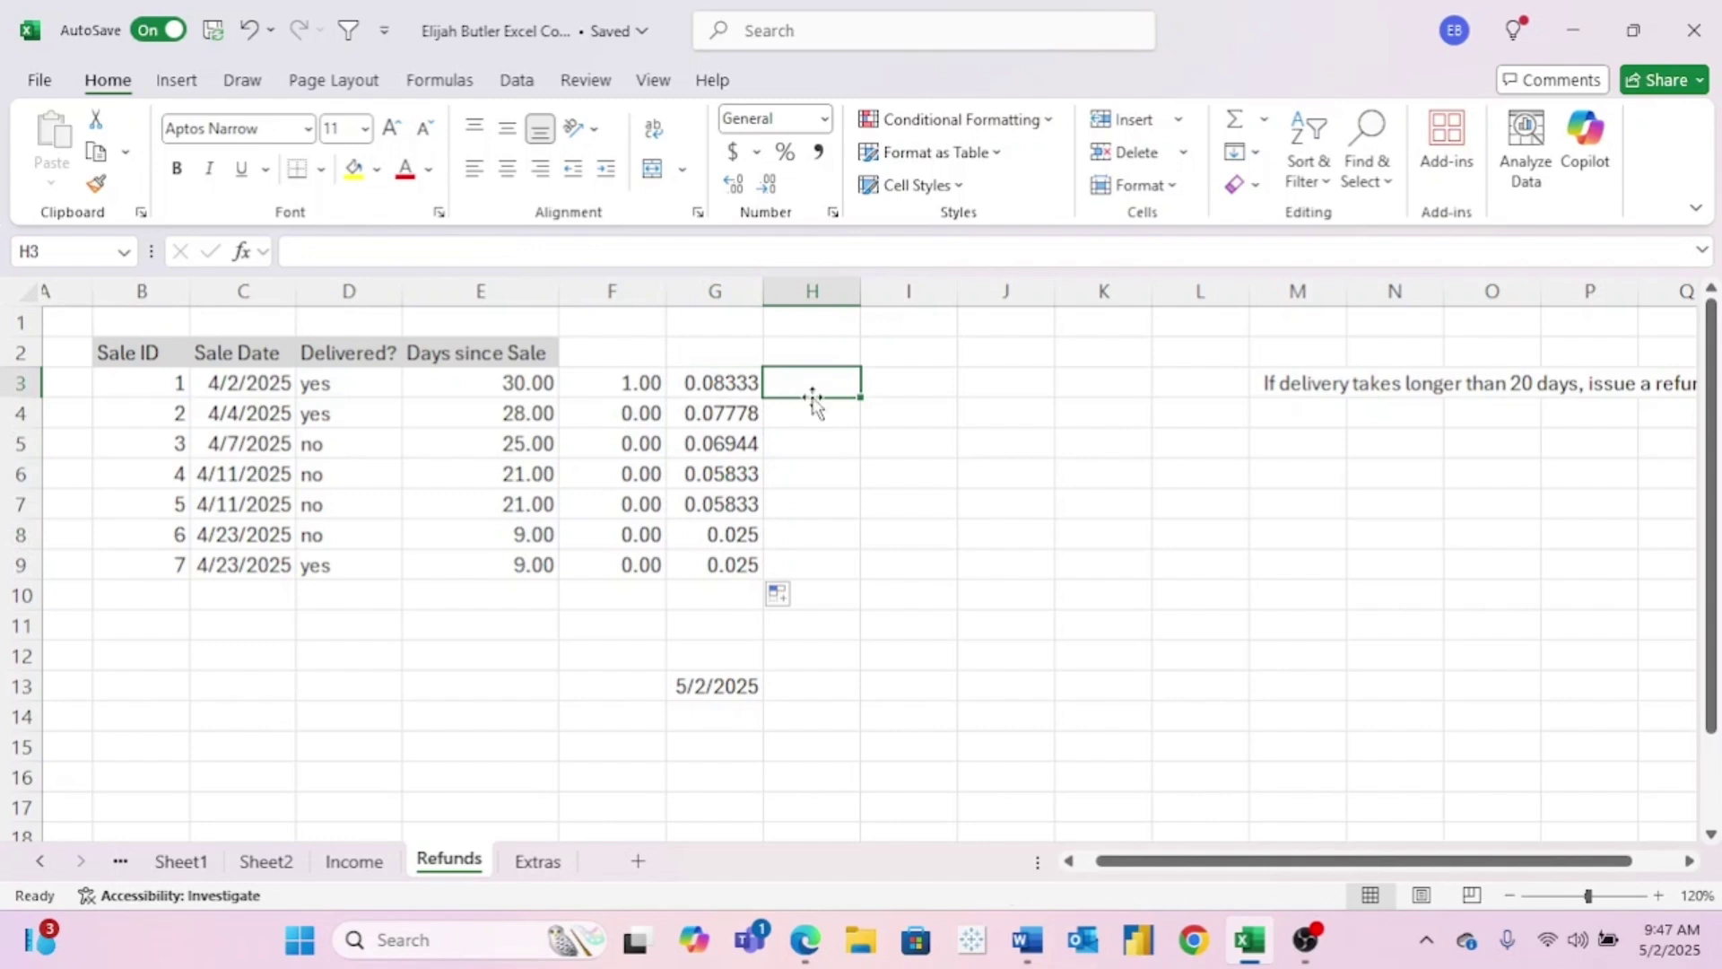
pyautogui.write('=')
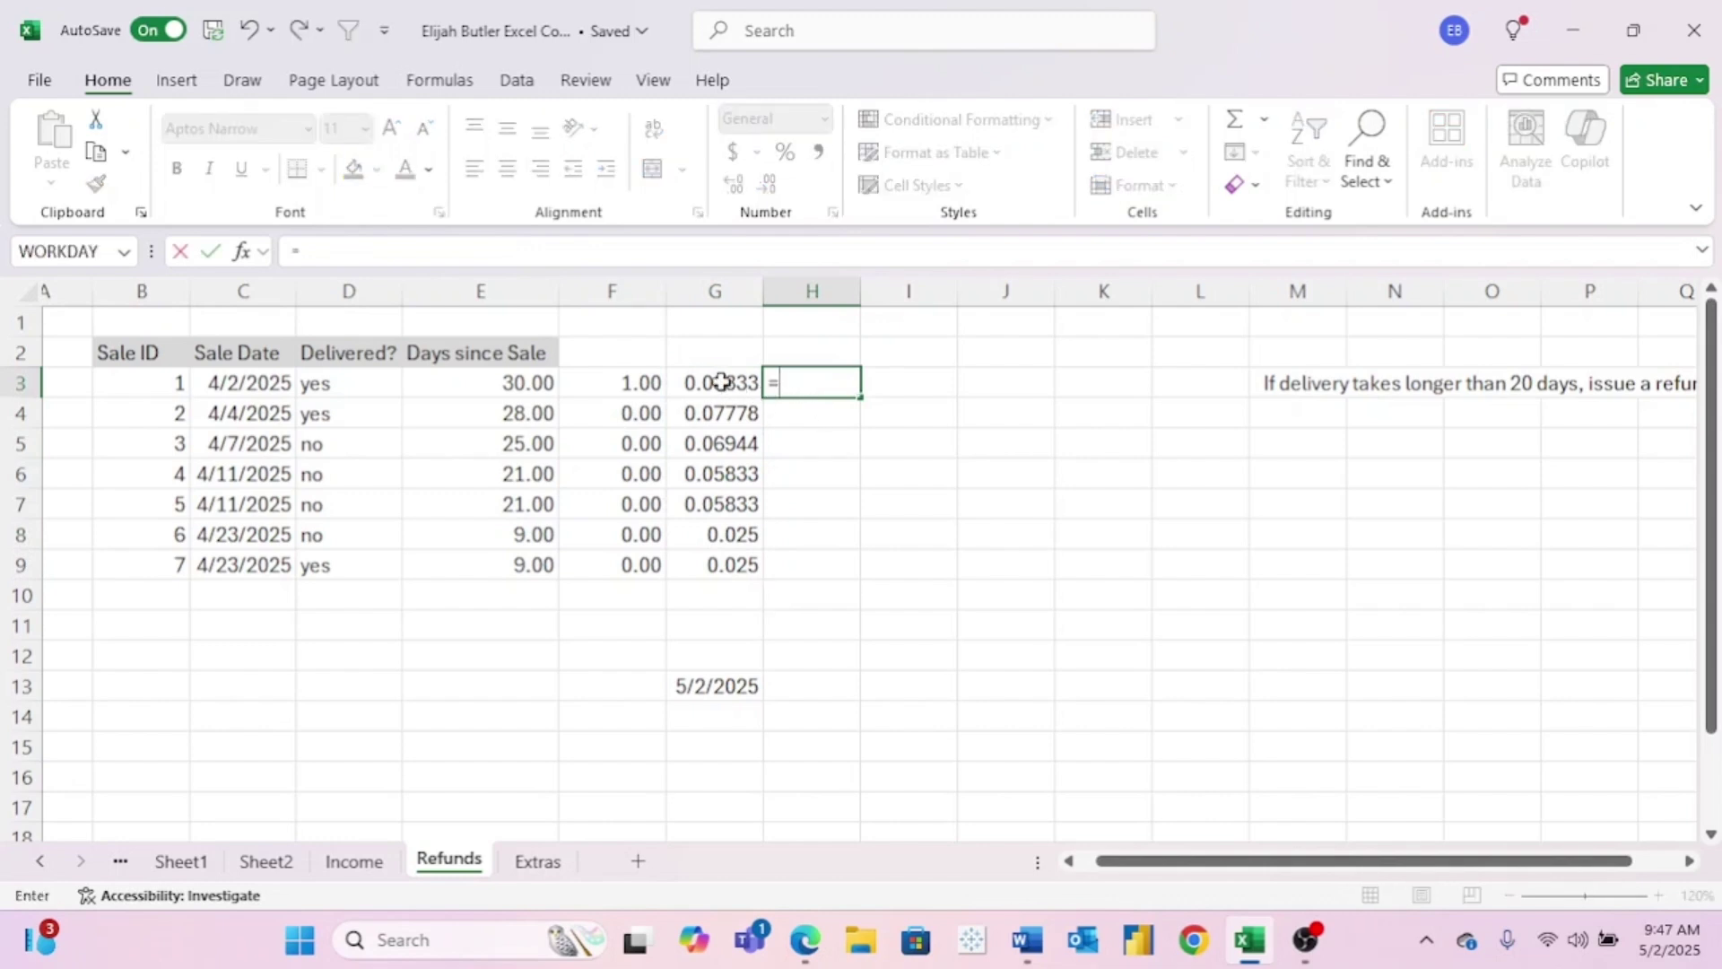
pyautogui.click(717, 382)
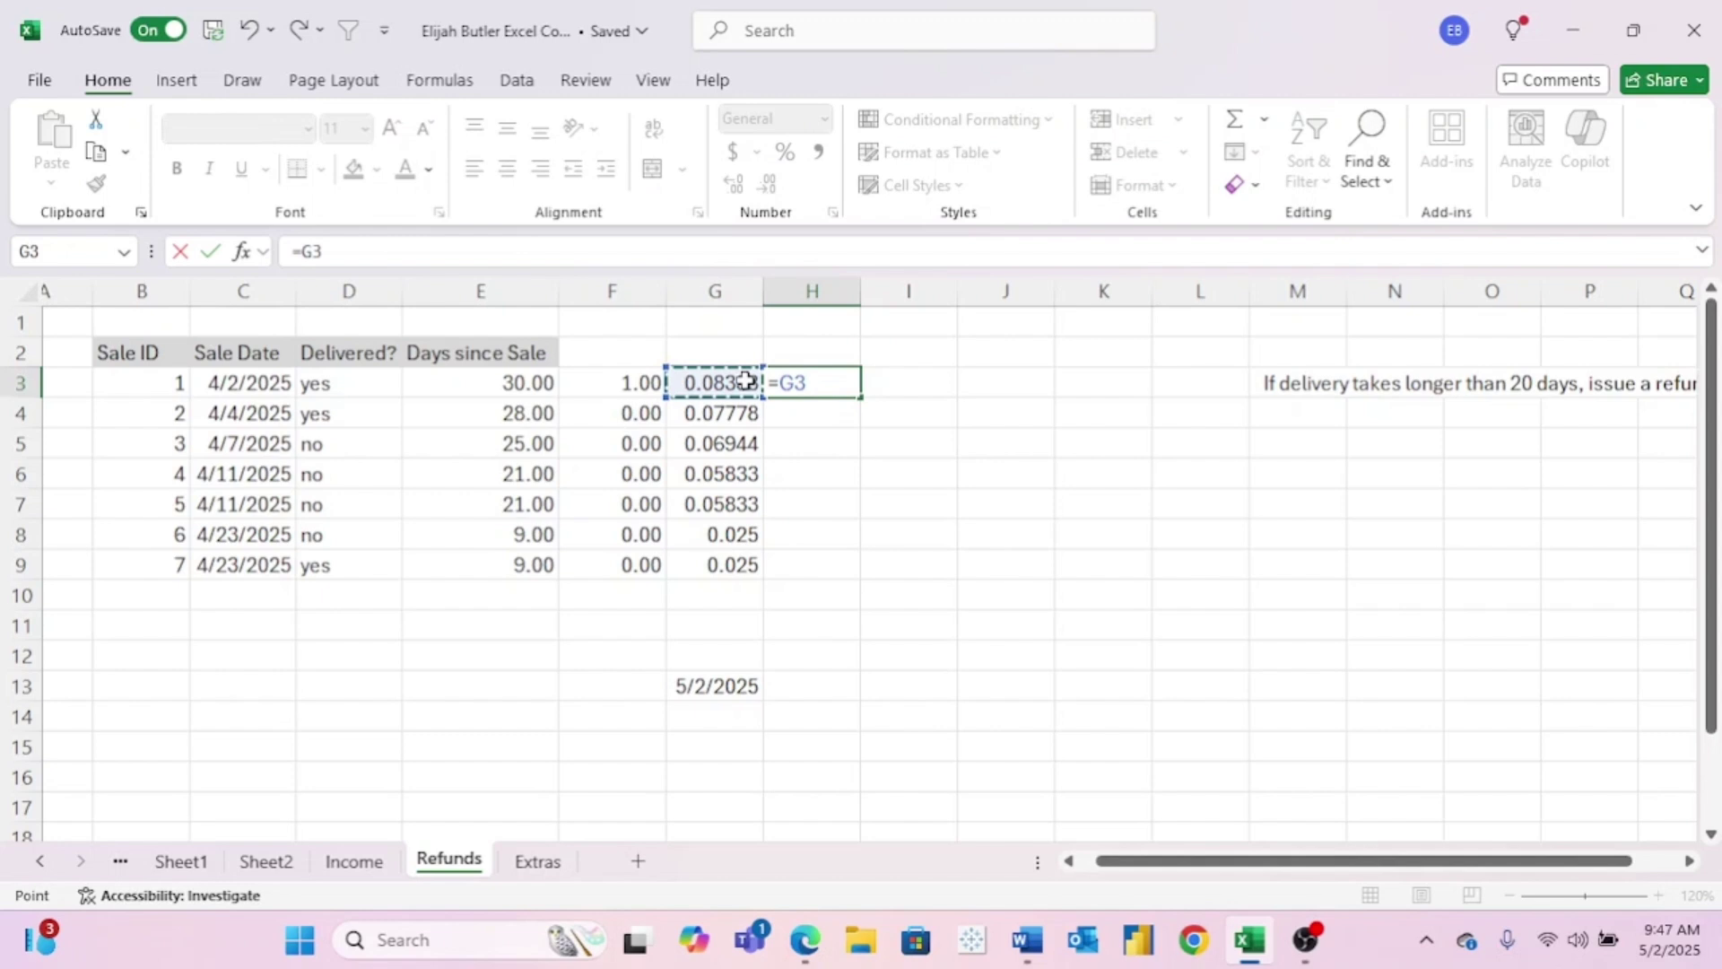
pyautogui.write('*12')
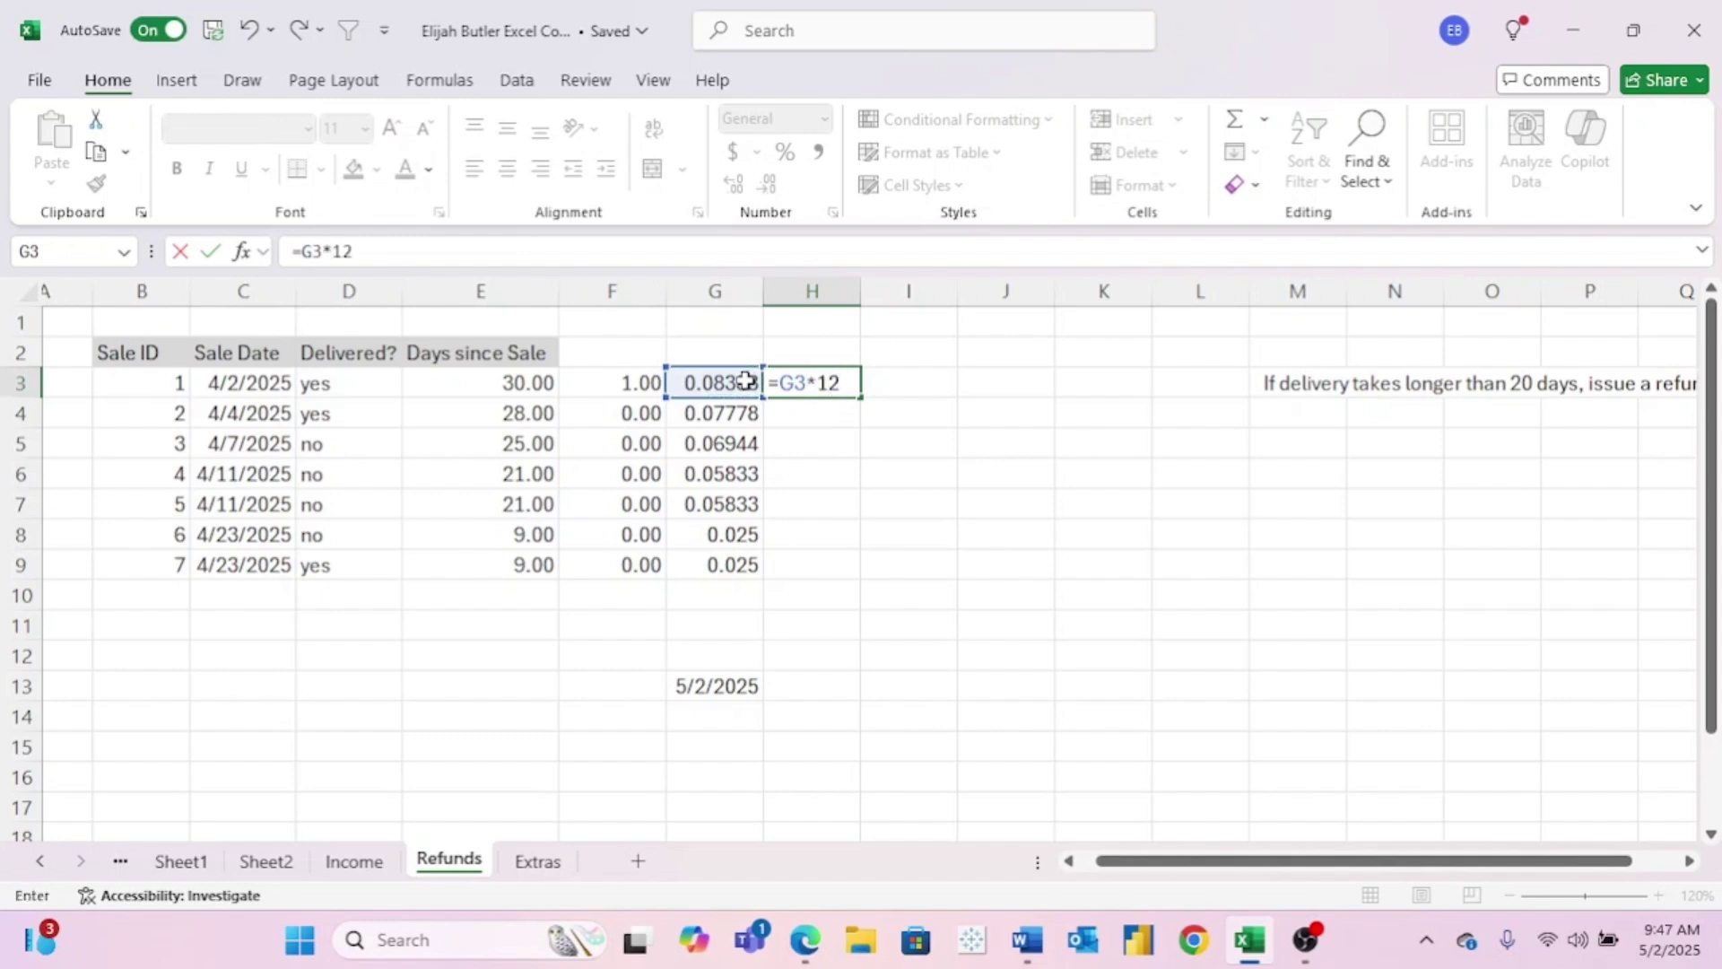
pyautogui.press('Return')
# - Fill H3 down to H9 and compare it with F3's DATEDIF formula
pyautogui.click(839, 383)
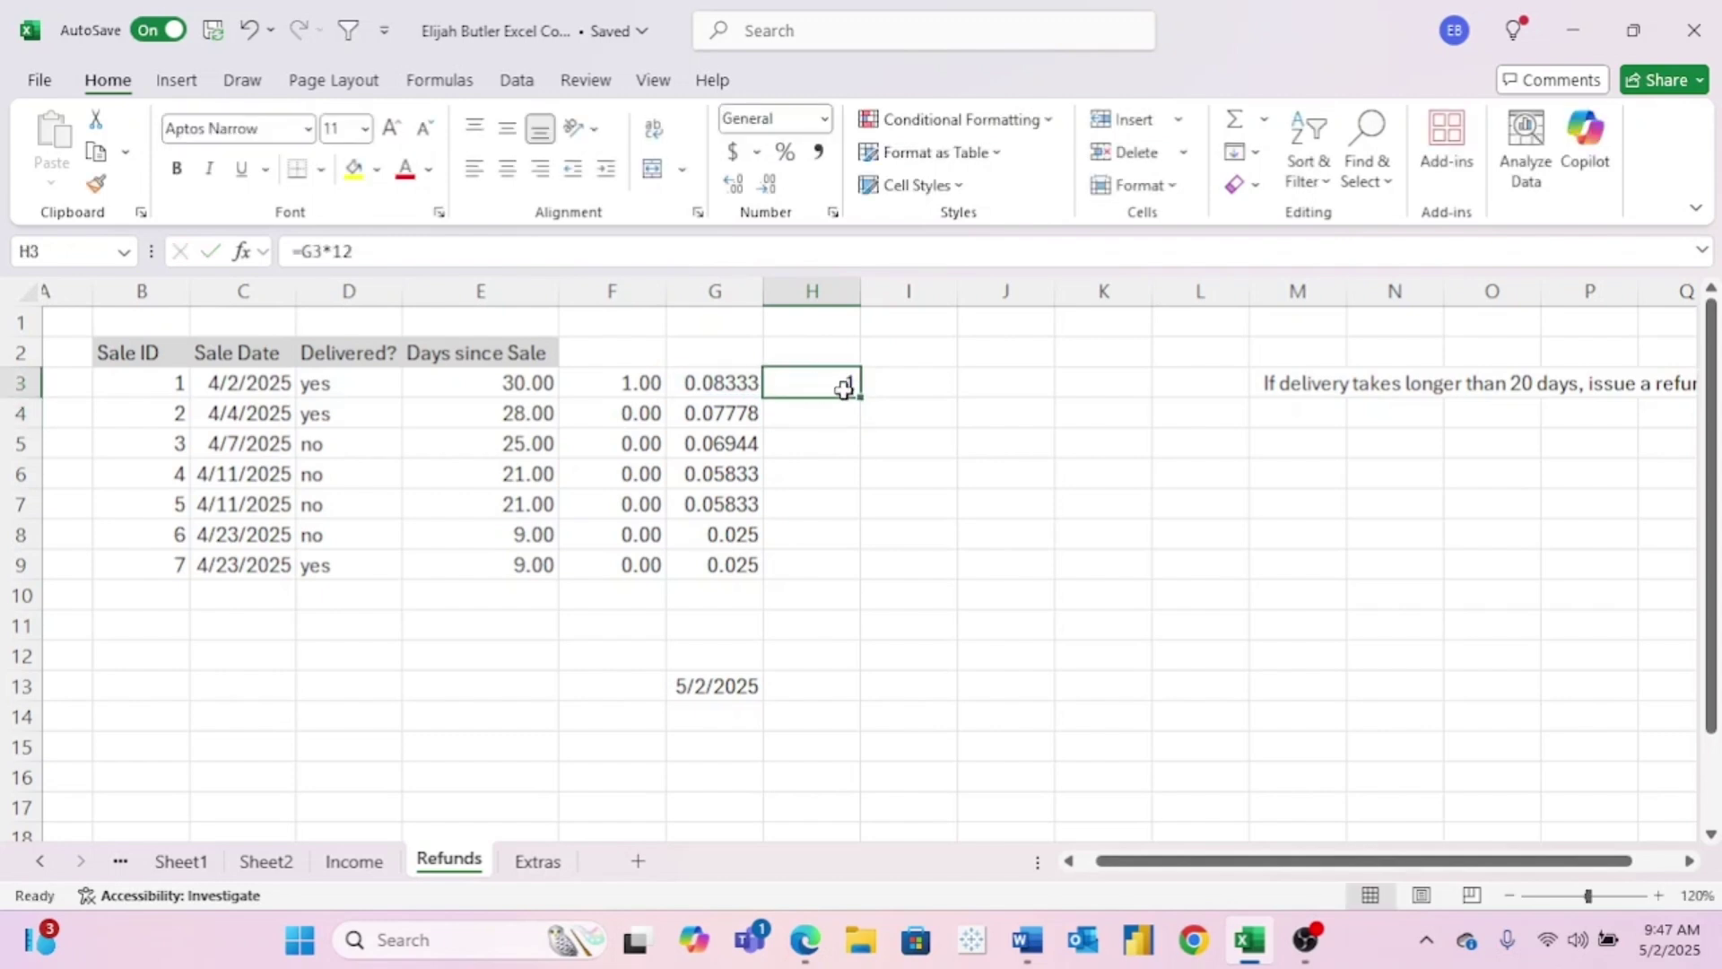
pyautogui.moveTo(864, 401); pyautogui.dragTo(866, 578)
pyautogui.click(621, 384)
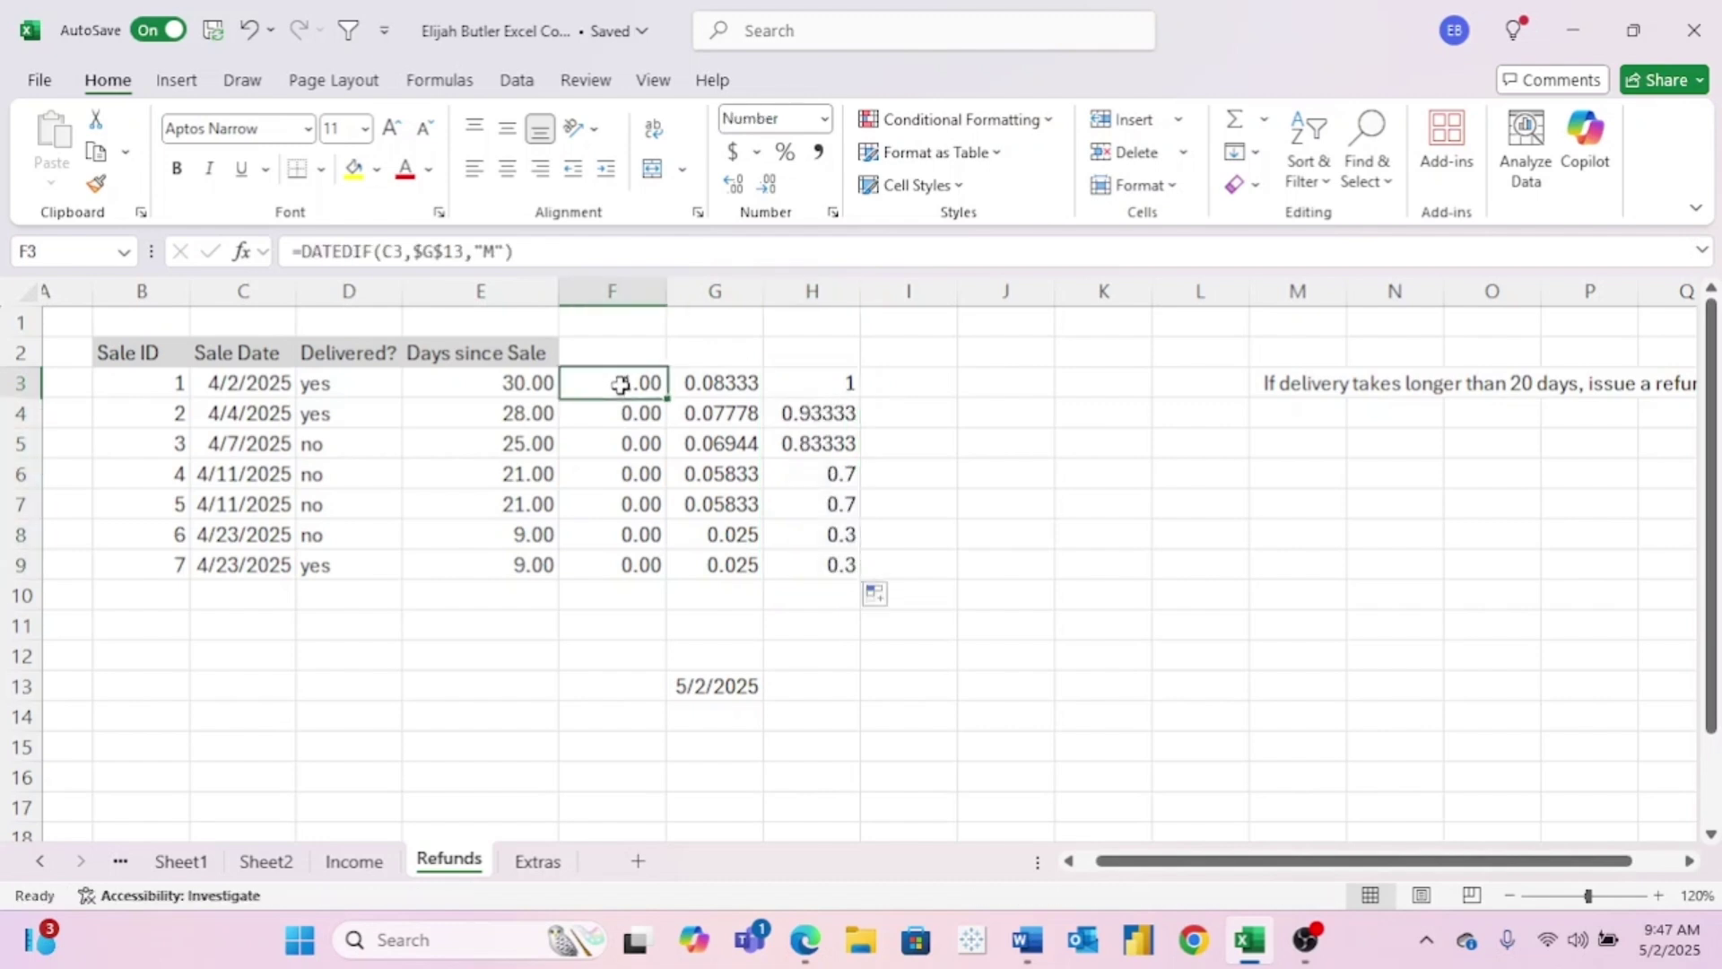
pyautogui.click(843, 382)
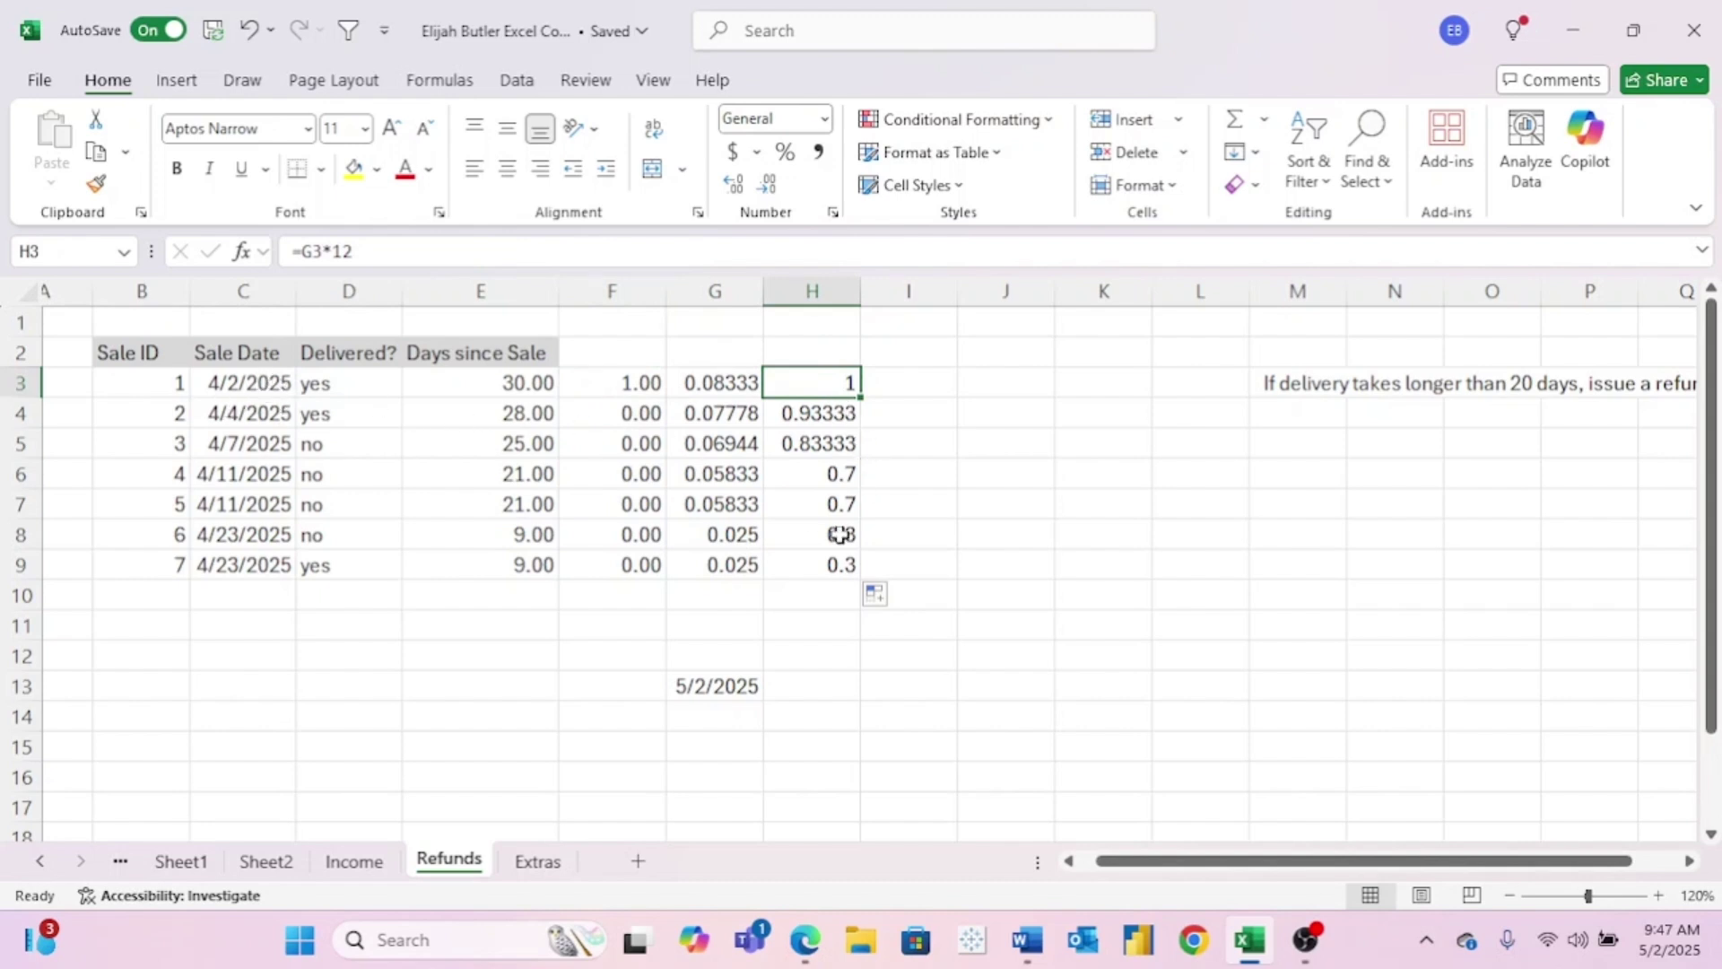
# - Change G3 to =YEARFRAC(C3,$G$13)*12, format it as Number, and fill down to G9
pyautogui.doubleClick(715, 383)
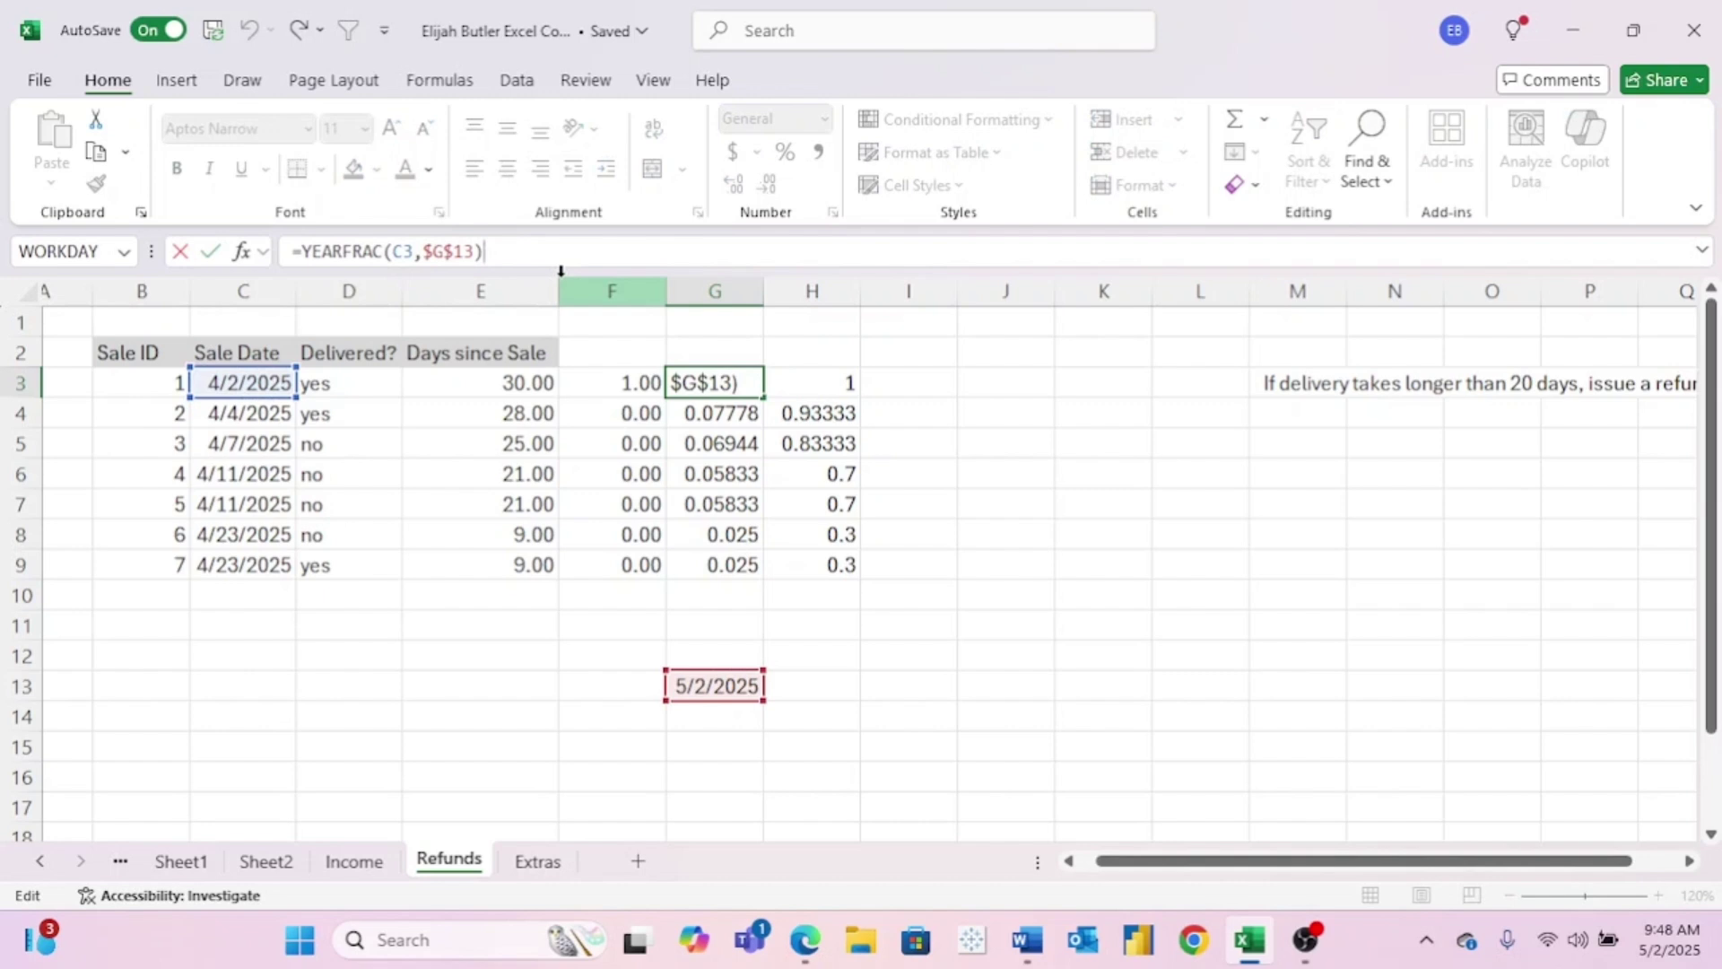
pyautogui.write('*12')
pyautogui.press('Return')
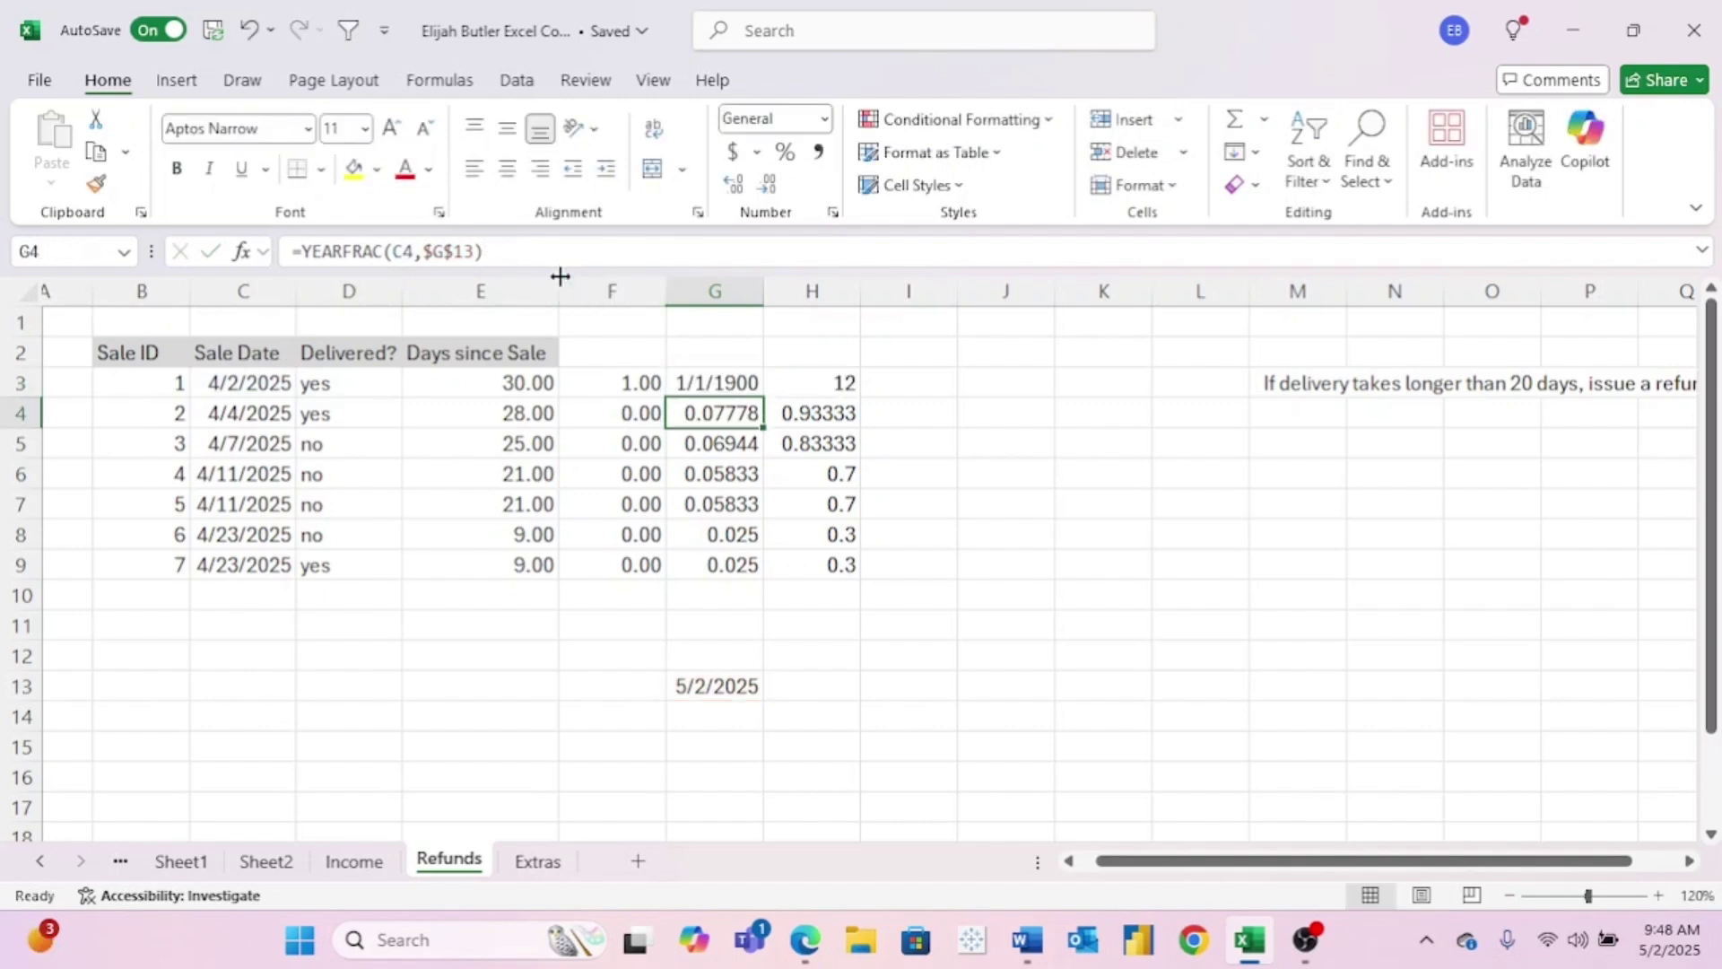
pyautogui.click(748, 386)
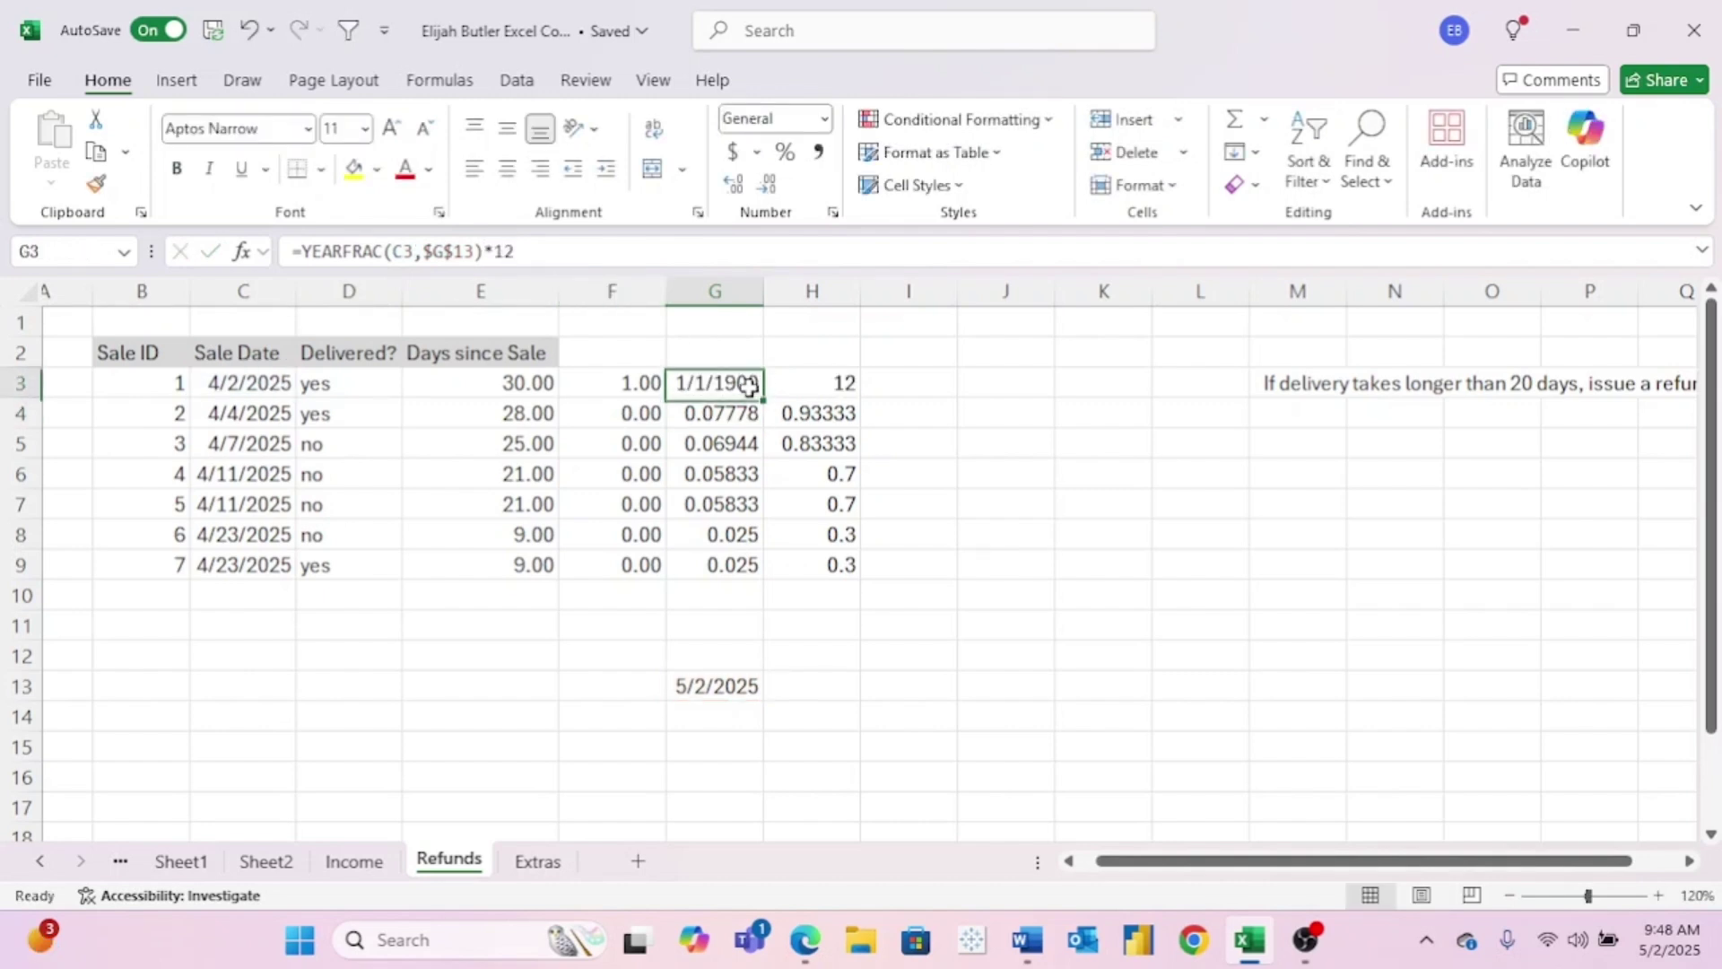
pyautogui.click(823, 119)
pyautogui.click(805, 235)
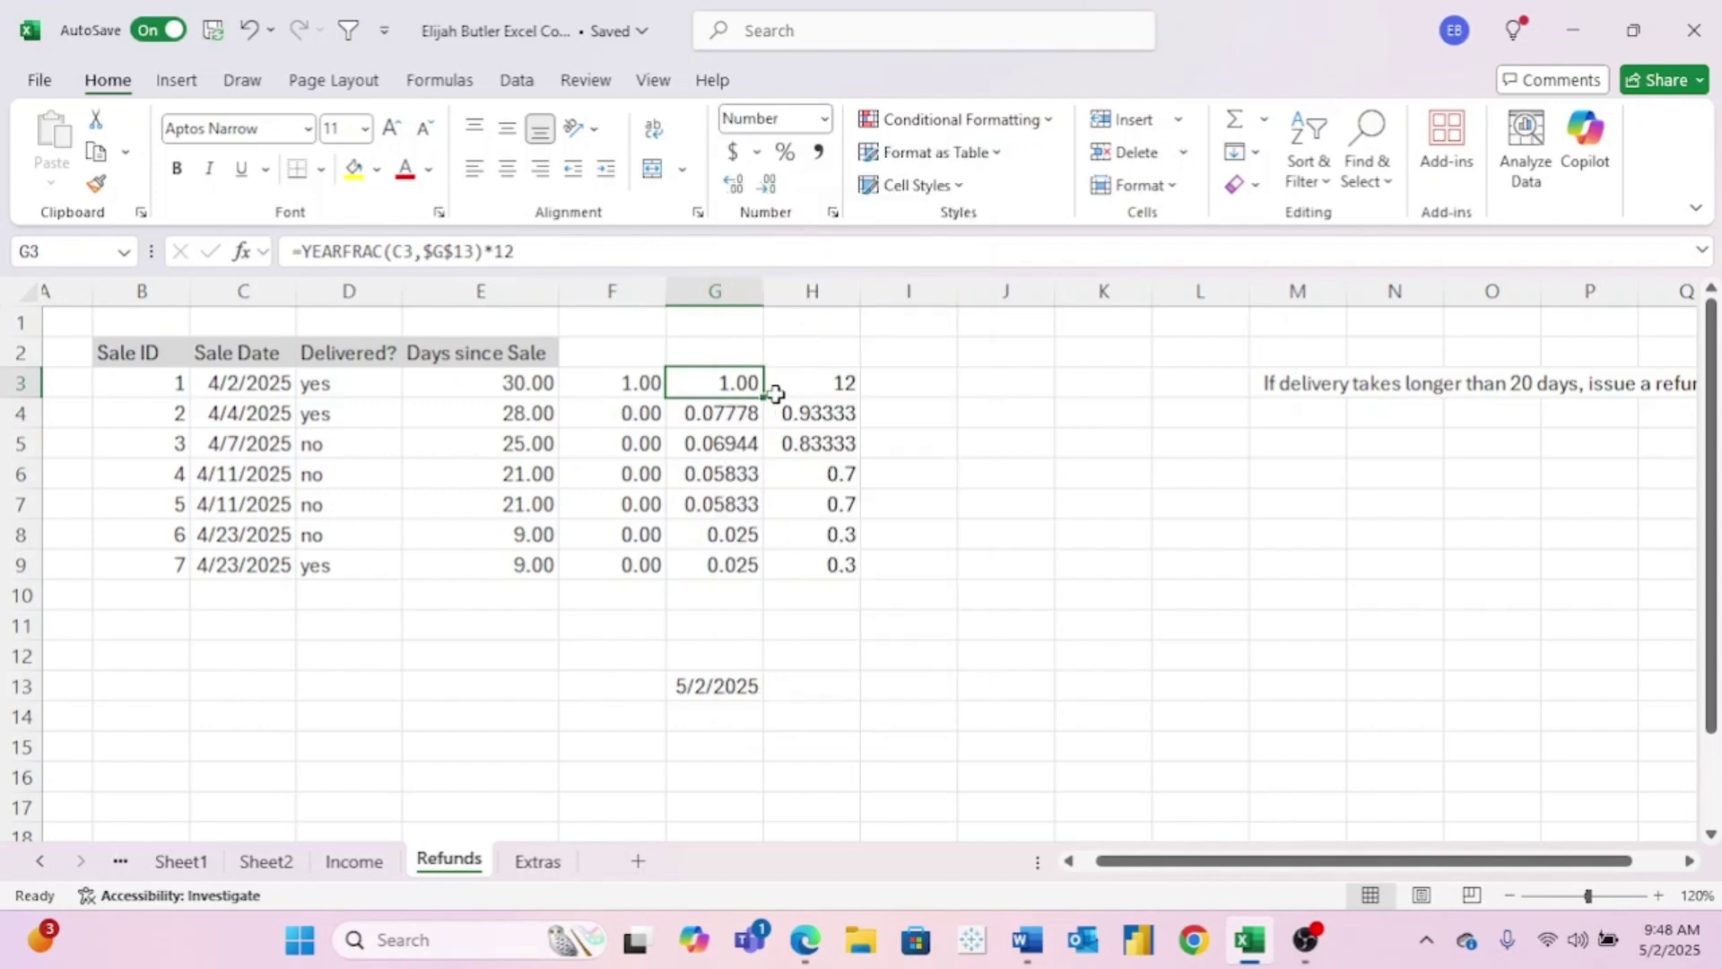
pyautogui.moveTo(763, 394); pyautogui.dragTo(771, 583)
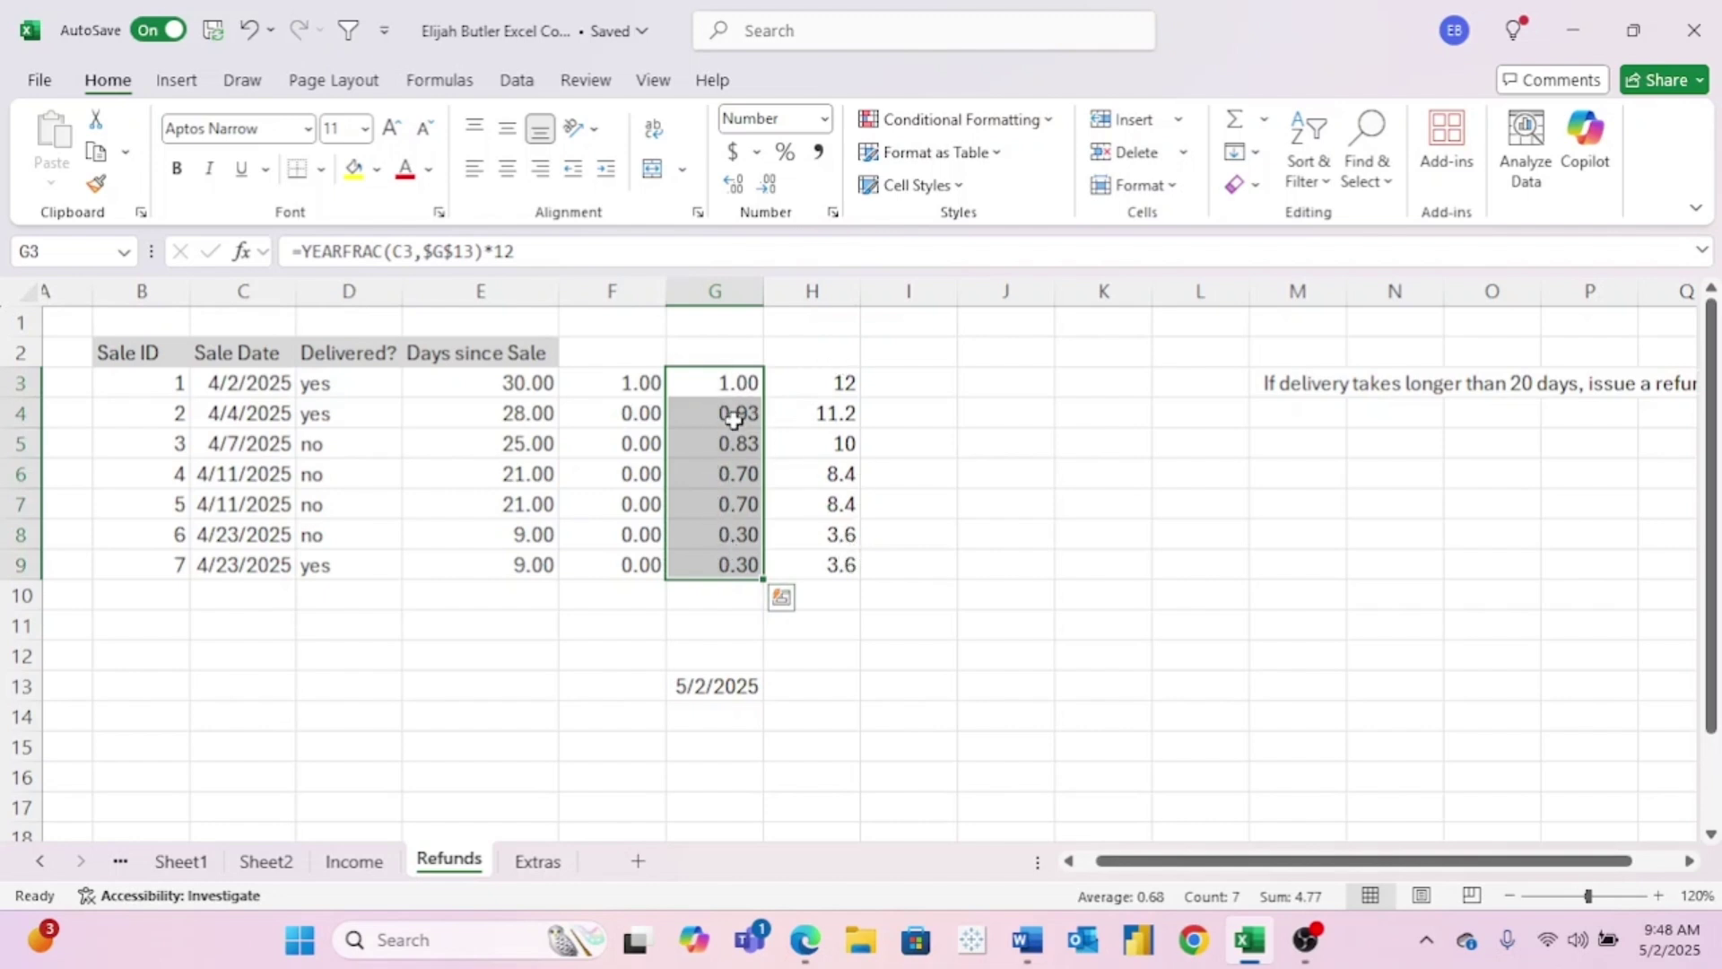
# - Show column G with one decimal (1.0 to 0.3) and bring up the Formulas function library
pyautogui.click(768, 186)
pyautogui.click(733, 185)
pyautogui.click(733, 187)
pyautogui.click(733, 187)
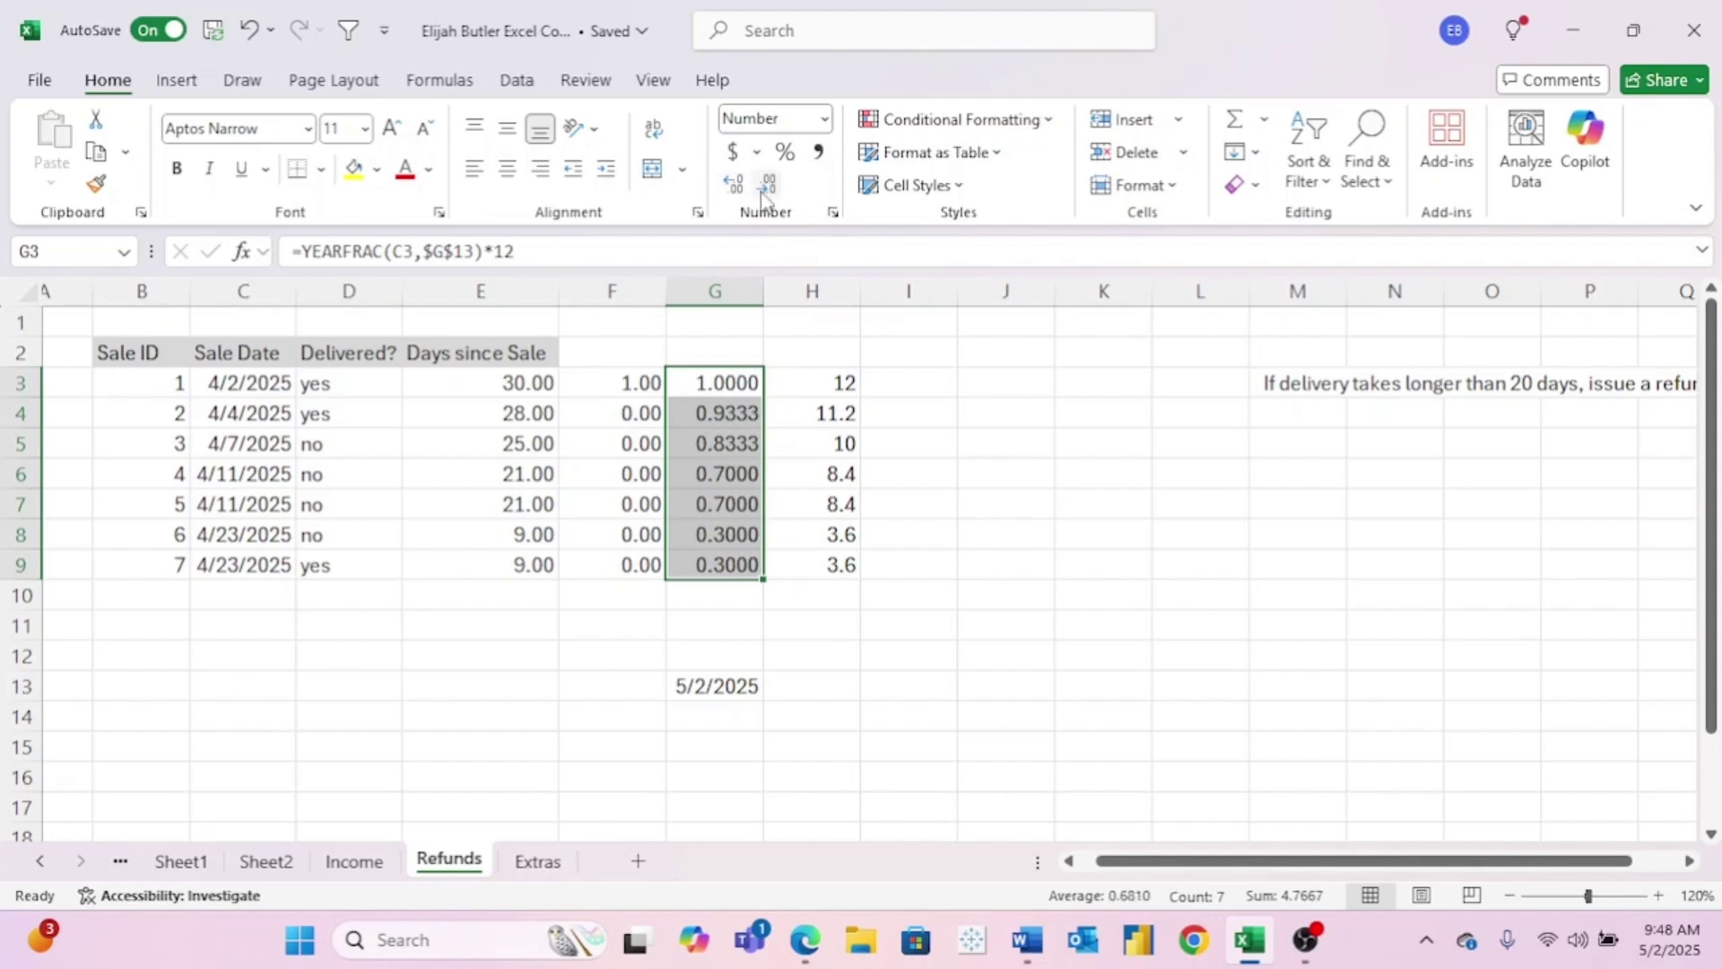
pyautogui.click(767, 186)
pyautogui.click(767, 185)
pyautogui.click(767, 185)
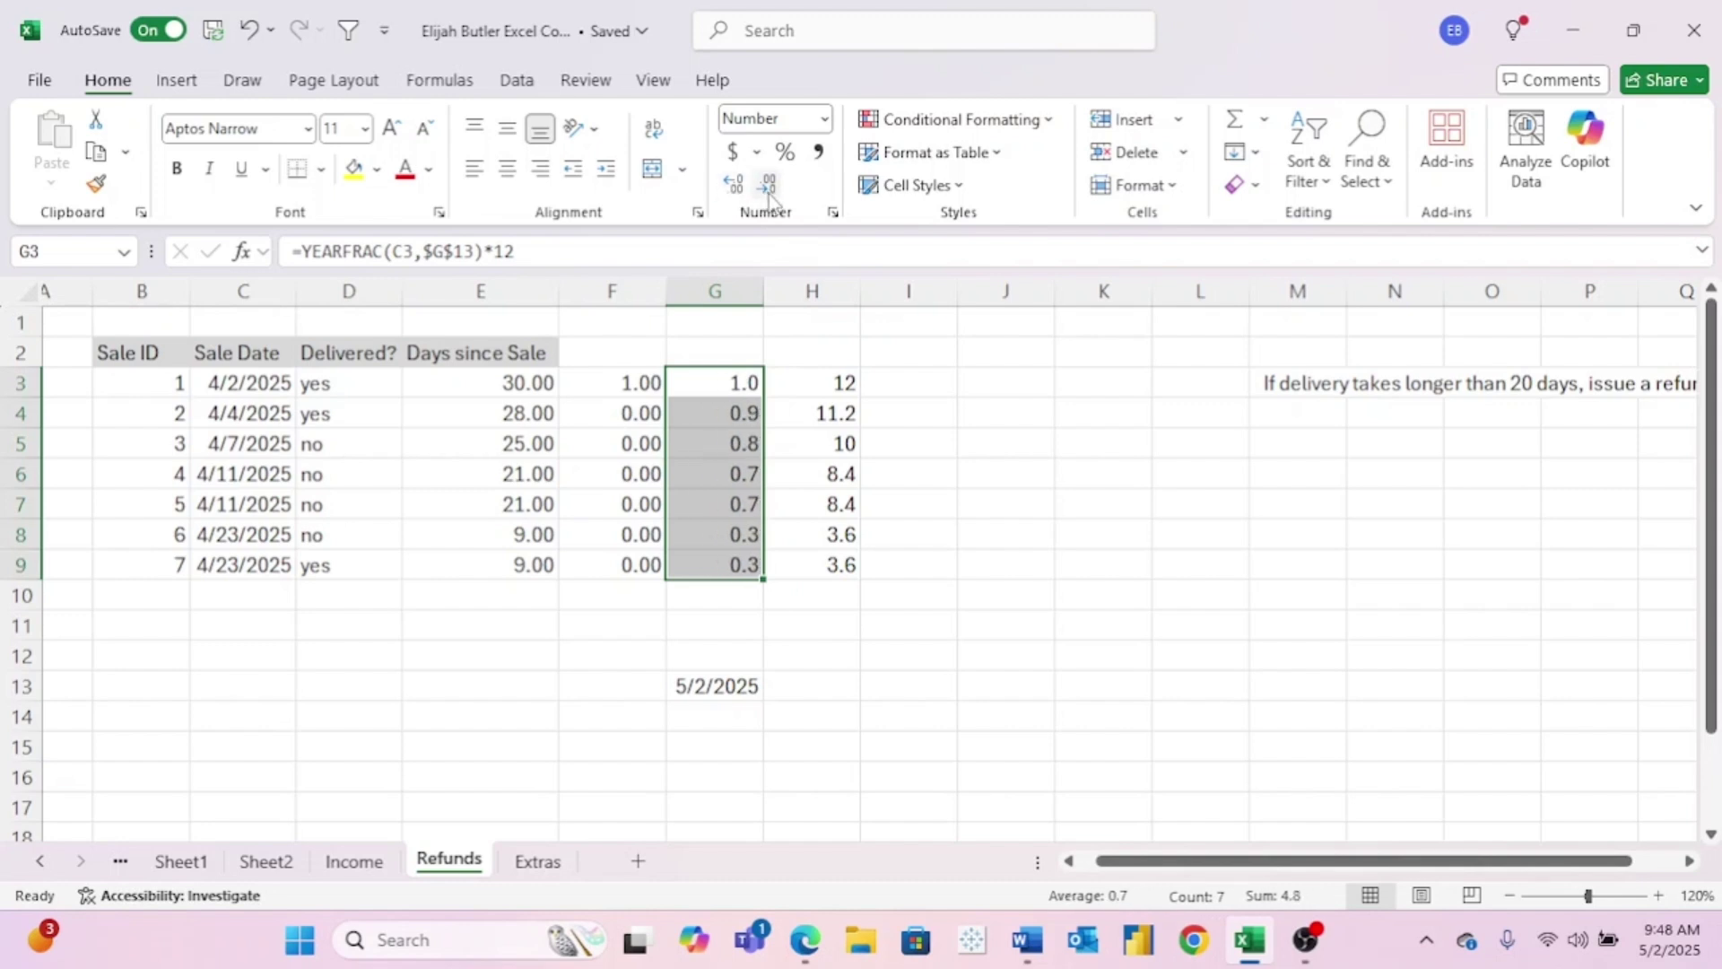
pyautogui.click(444, 86)
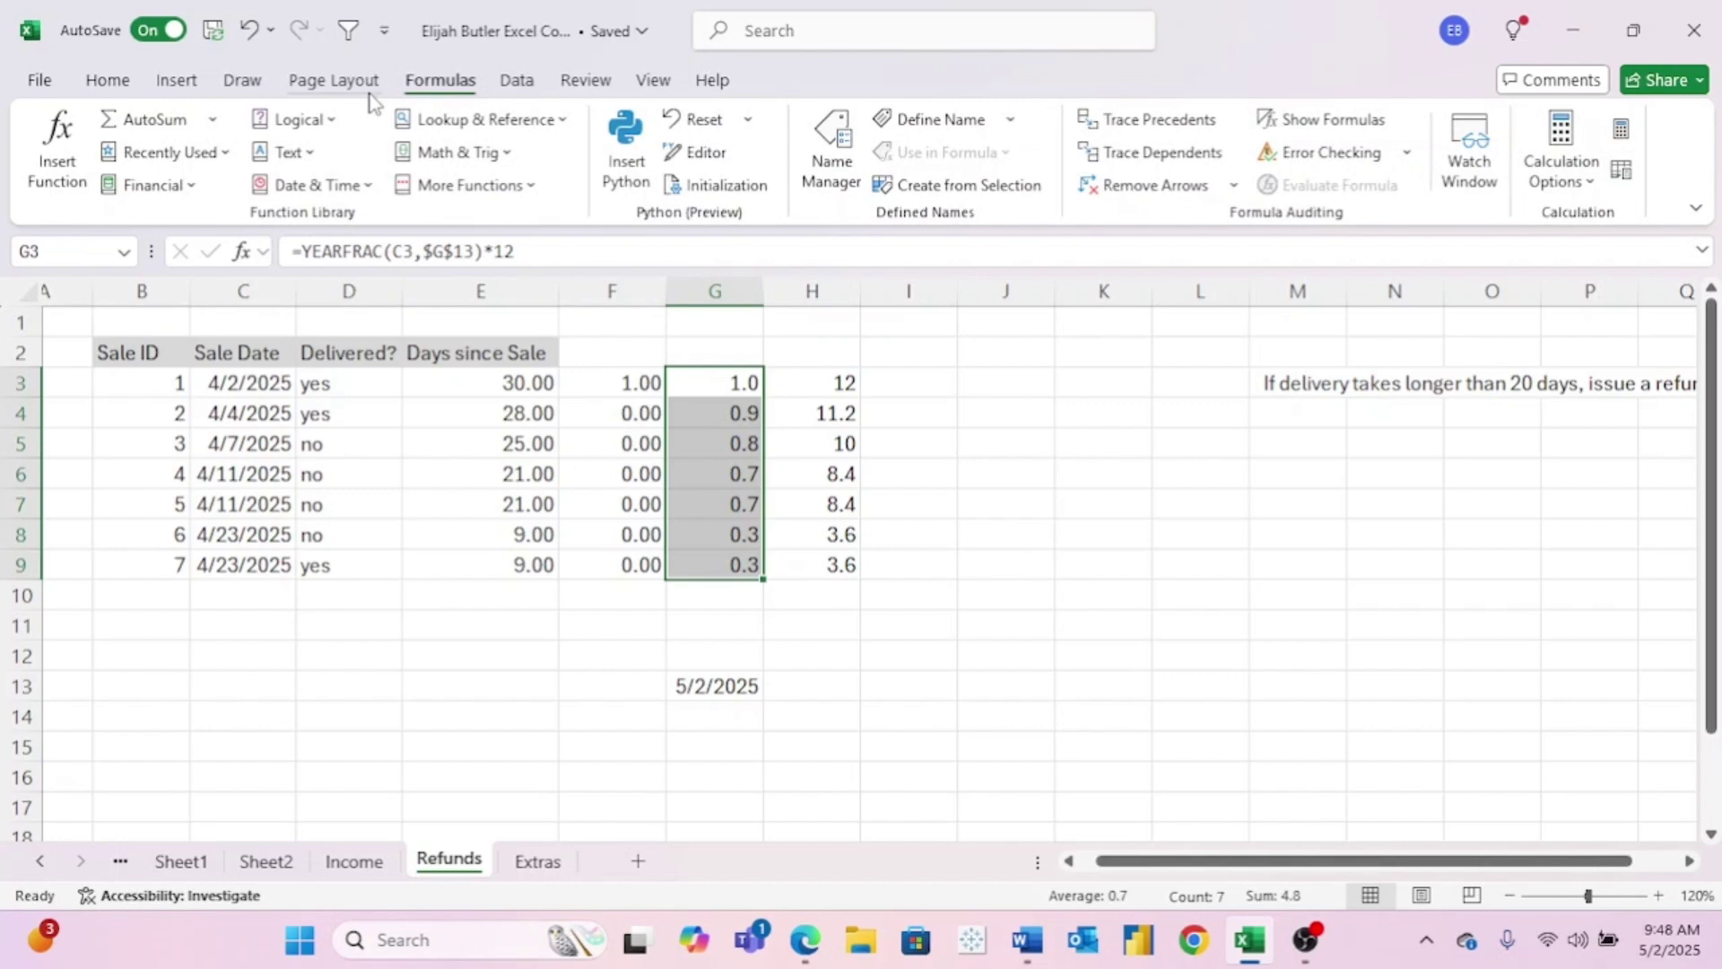
# - Browse the Date & Time function list from DATE down to WORKDAY, YEAR and YEARFRAC
pyautogui.click(345, 187)
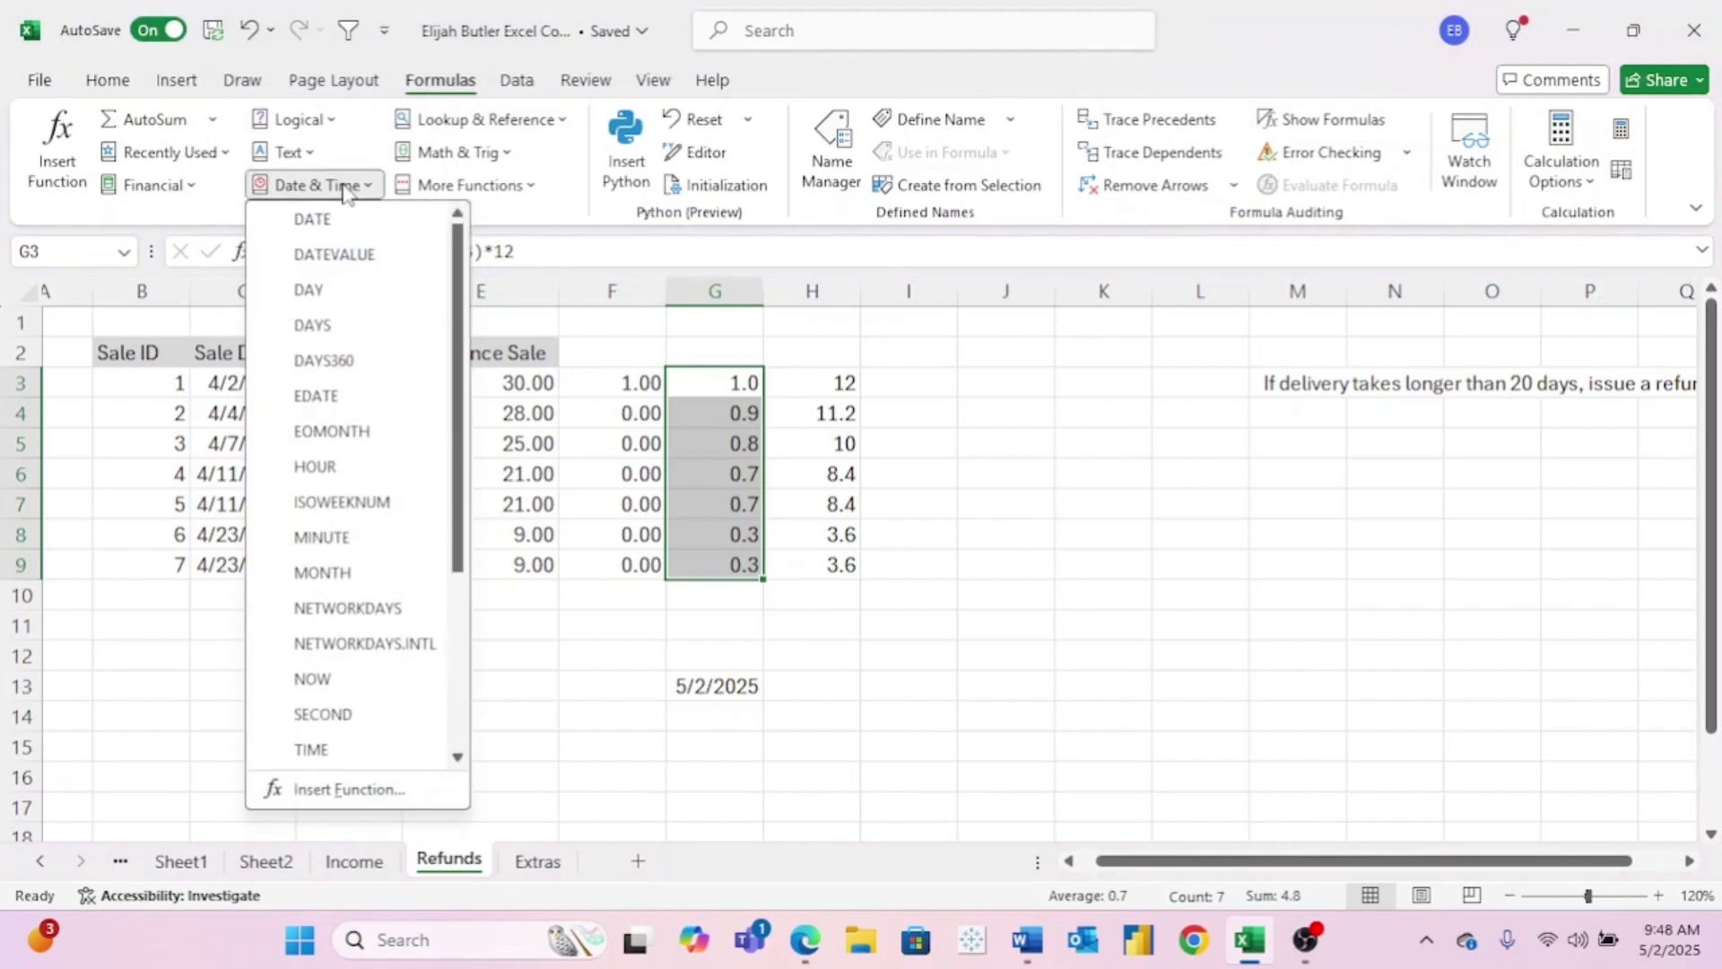
pyautogui.moveTo(462, 298); pyautogui.dragTo(453, 491)
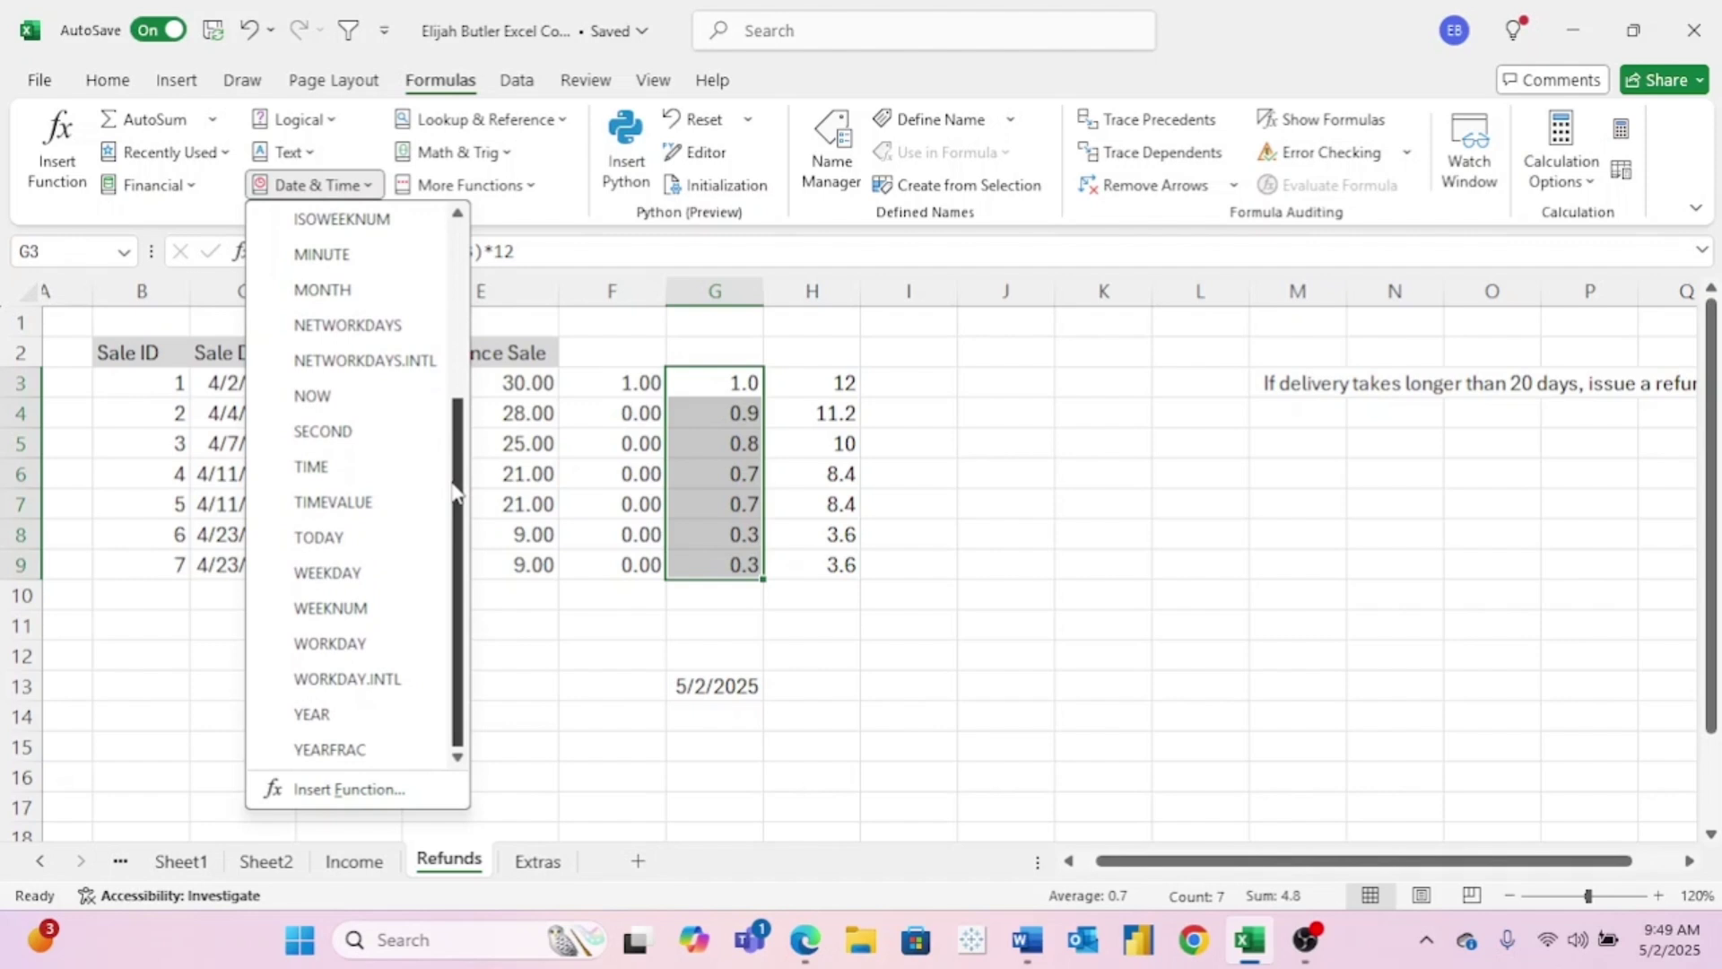
pyautogui.scroll(2, 398, 556)
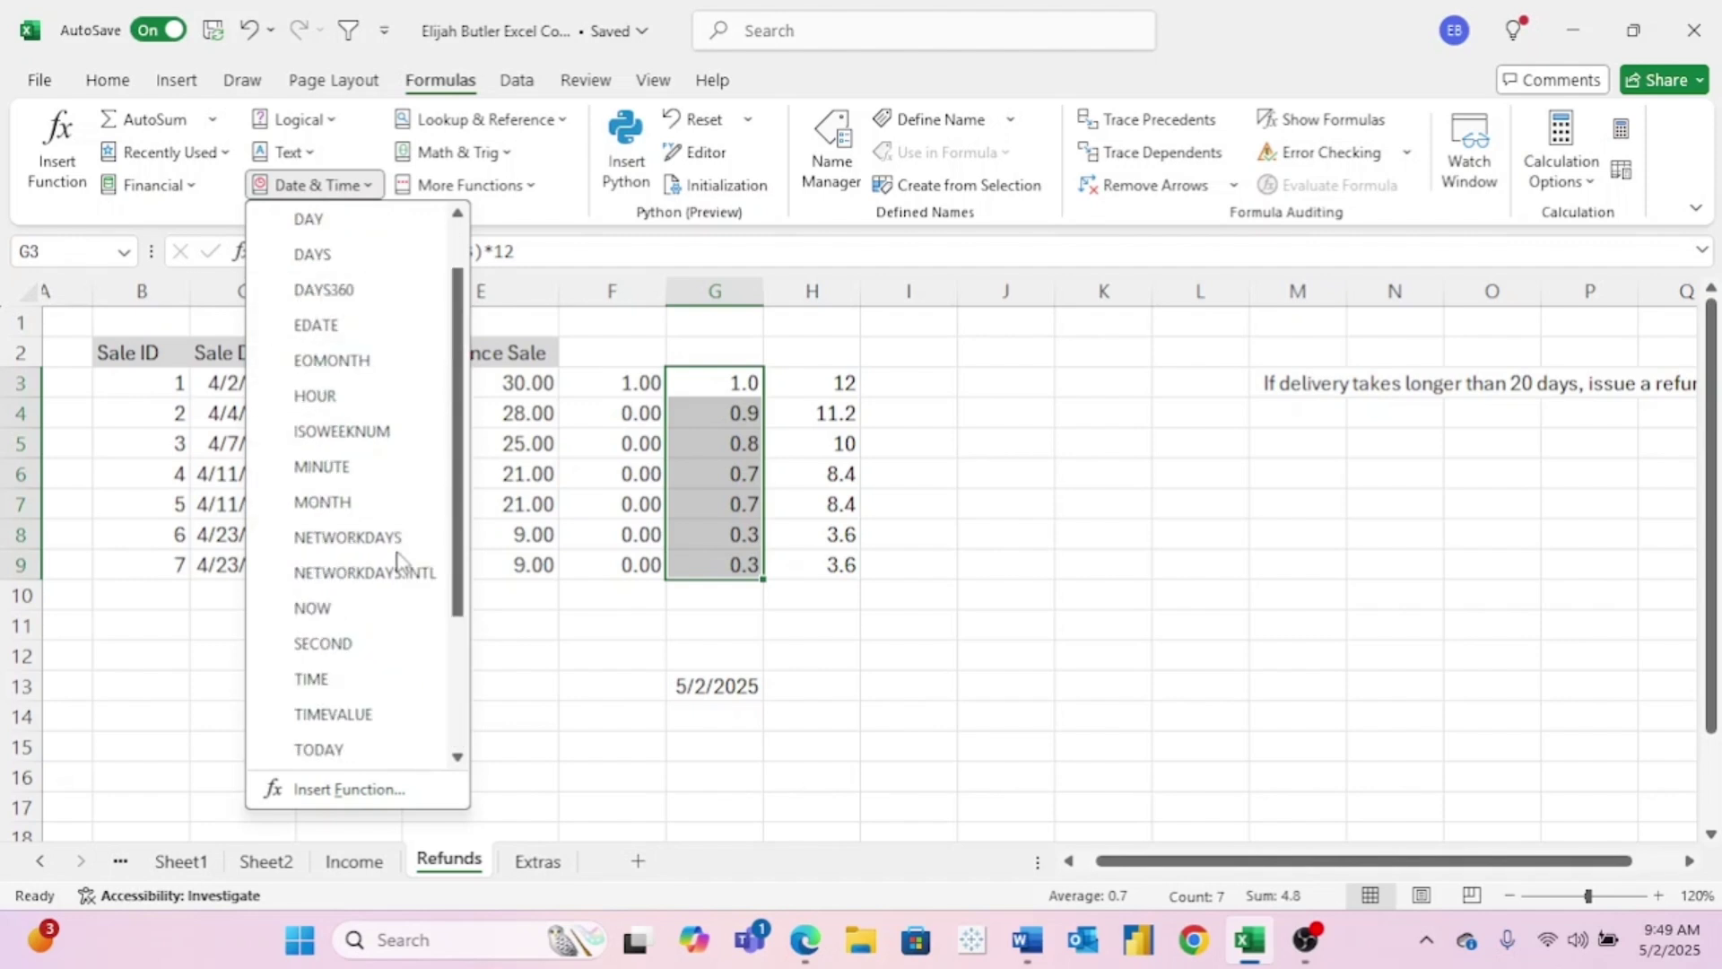
pyautogui.scroll(1, 397, 562)
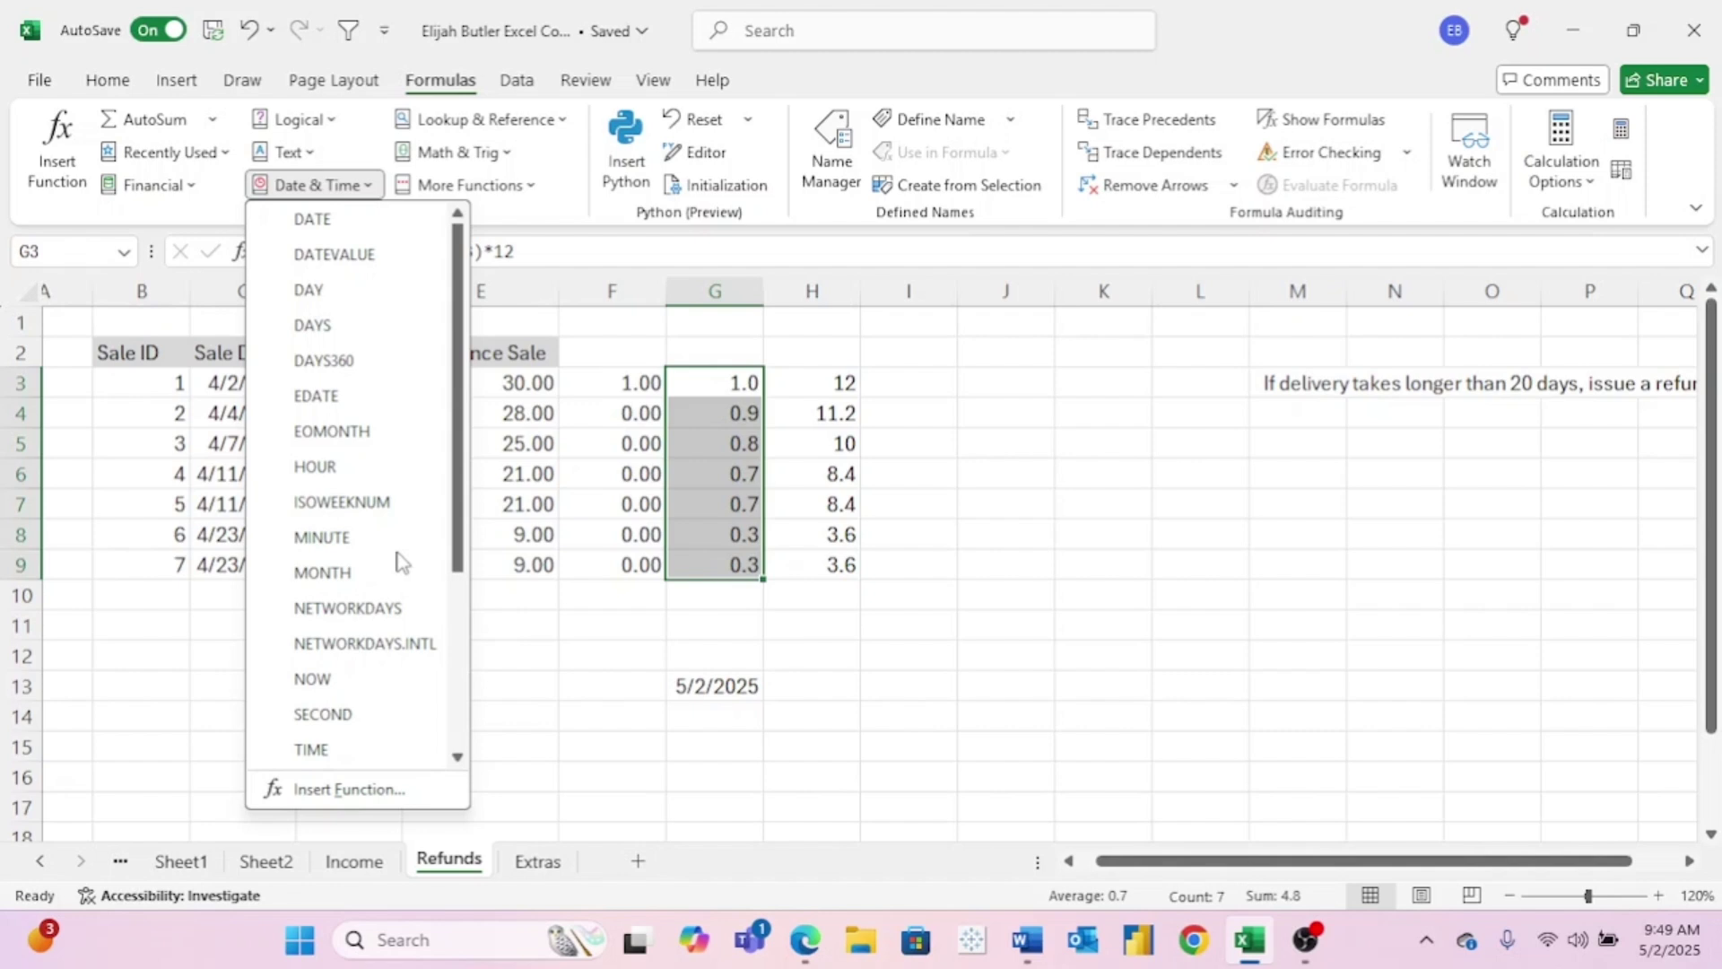
pyautogui.scroll(-3, 401, 562)
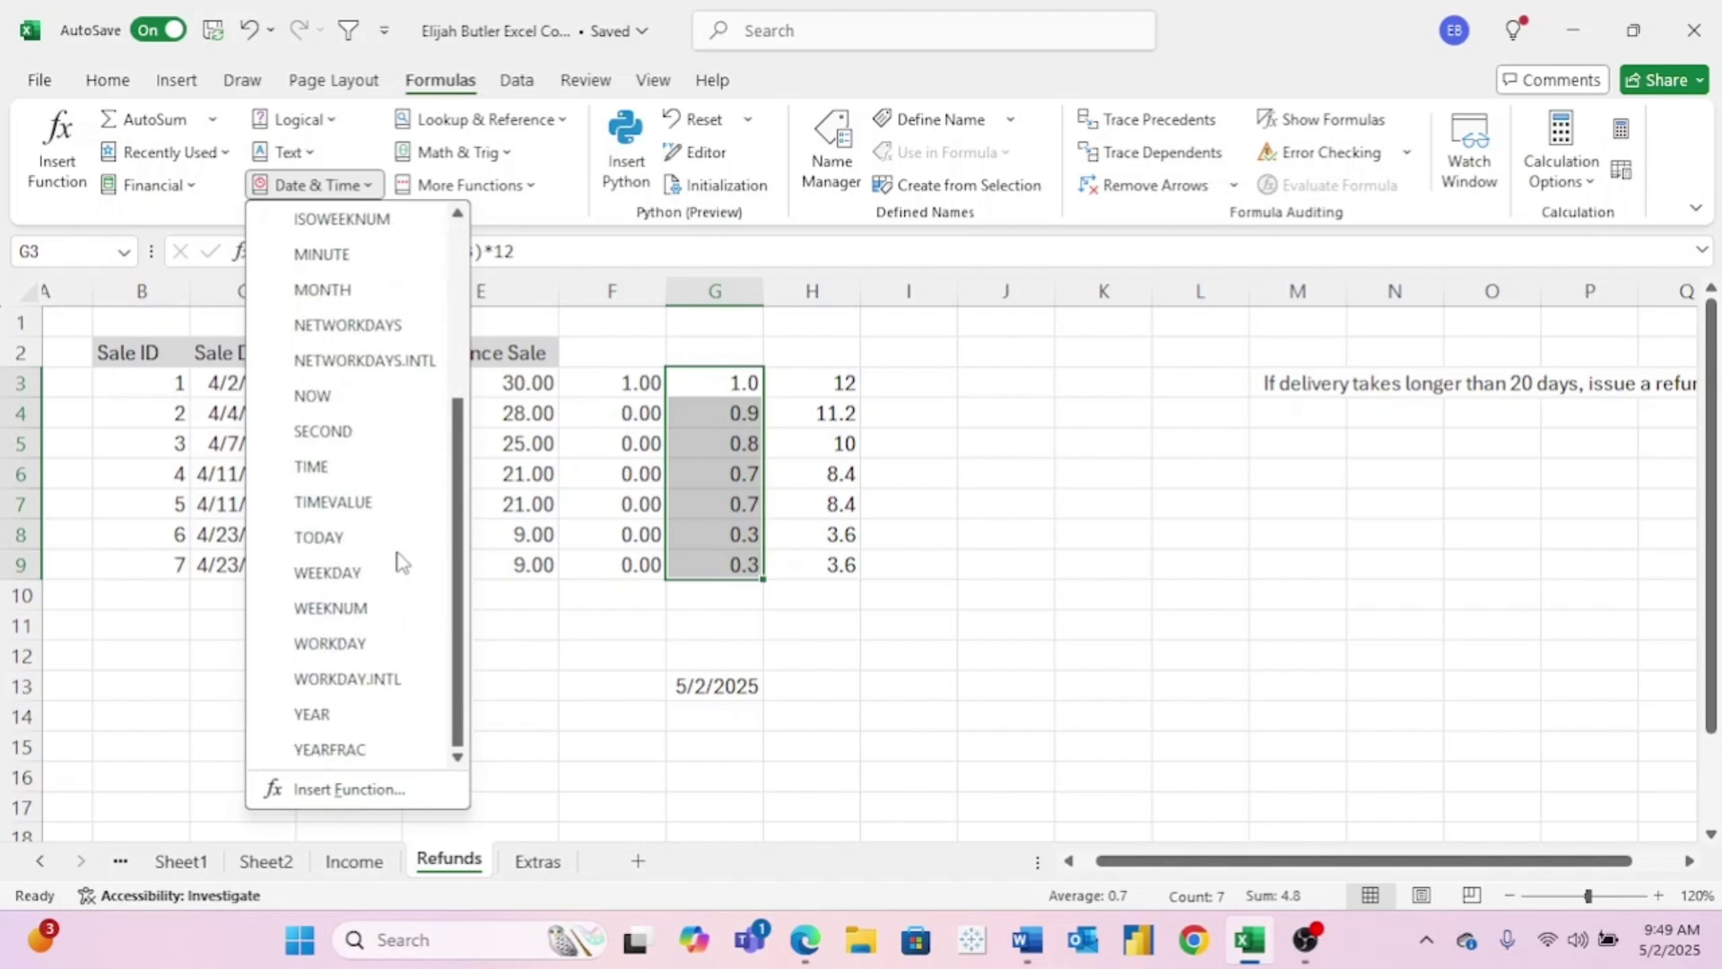